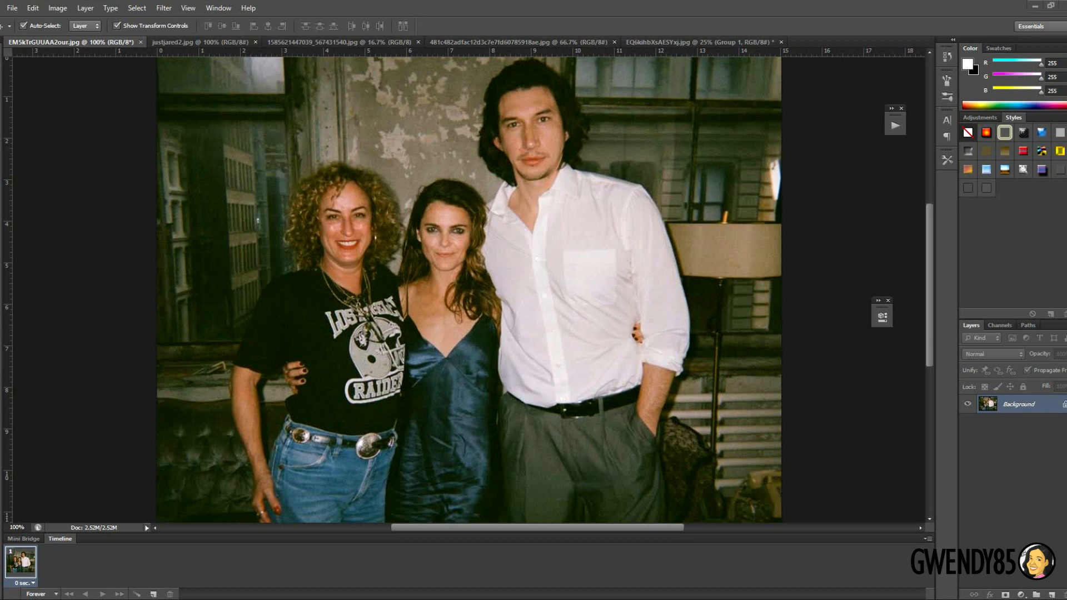
- View justjared2.jpg, then examine both faces, the hair edges and the shirt in the two-person composite up close
click(211, 44)
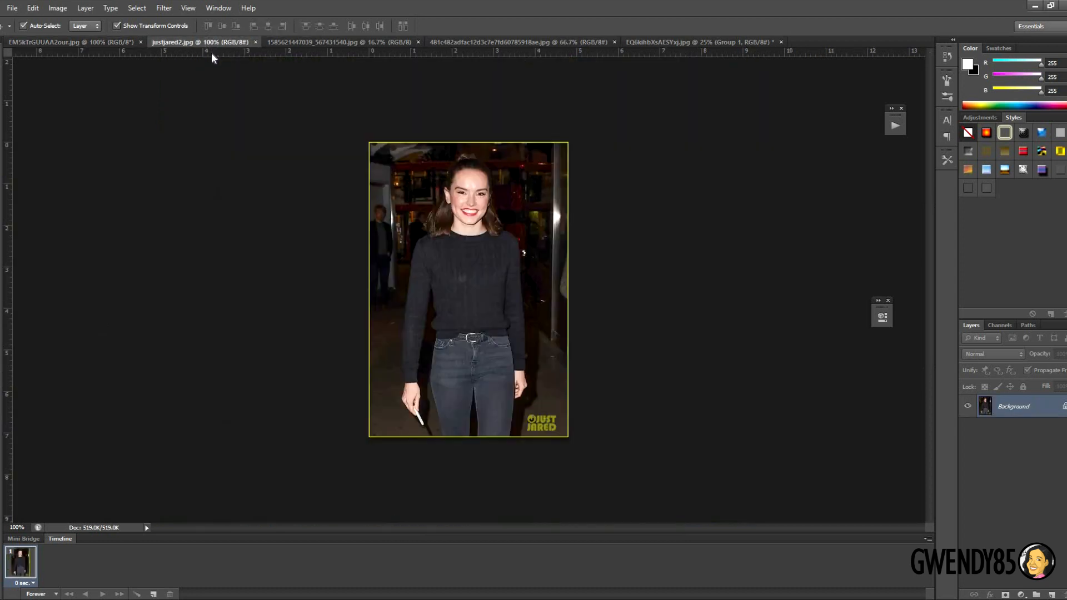
click(286, 42)
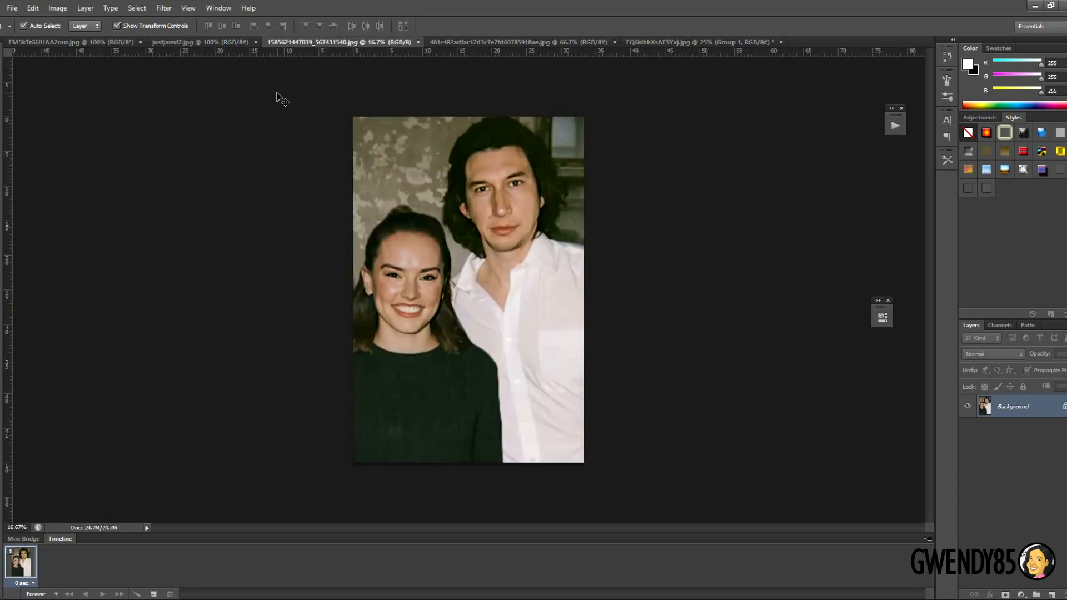
key(ctrl+plus)
key(ctrl+plus)
key(ctrl+plus)
key(ctrl+plus)
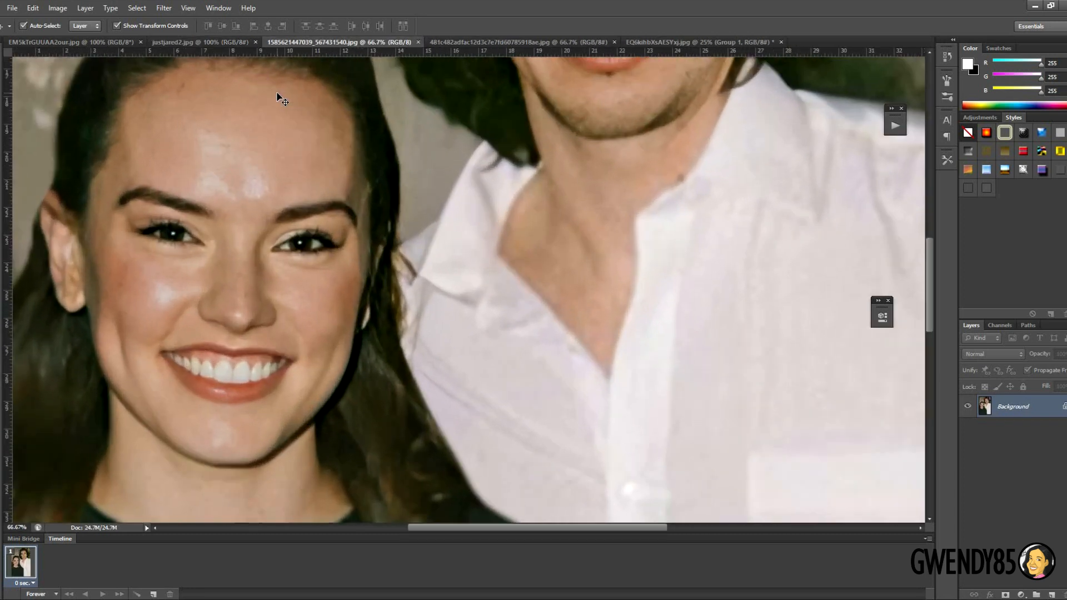
key(ctrl+plus)
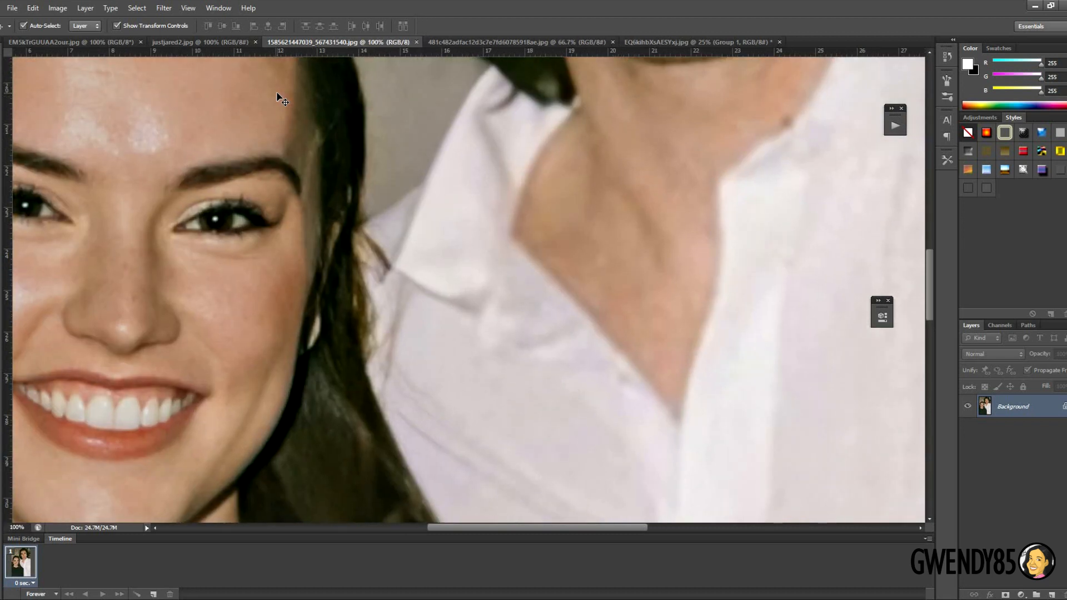
drag(345, 196, 361, 445)
drag(416, 142, 389, 291)
drag(449, 173, 383, 286)
drag(466, 190, 452, 172)
drag(315, 358, 402, 258)
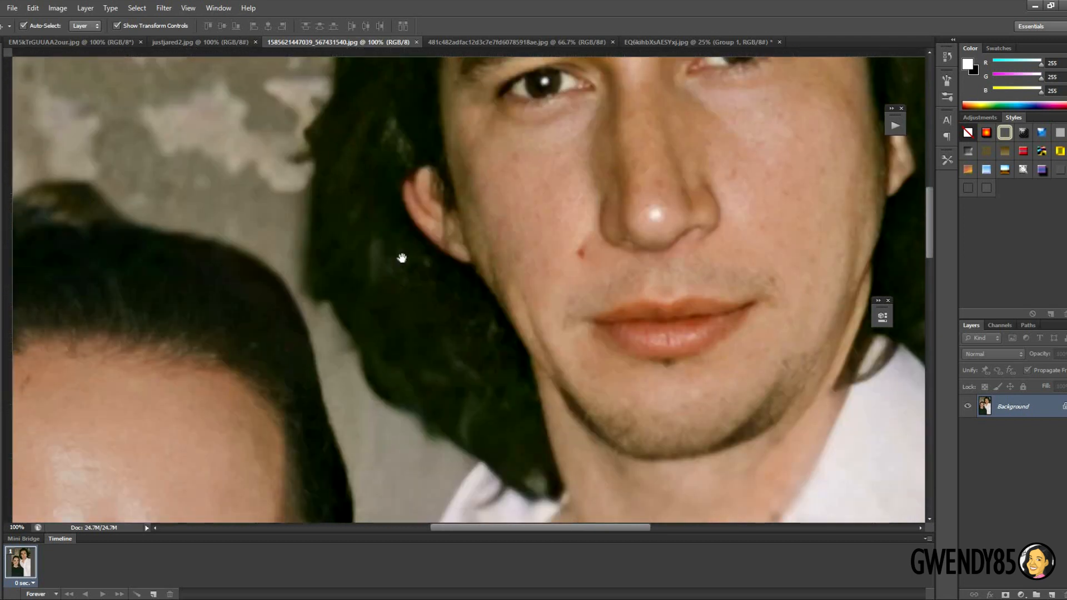
drag(315, 399, 382, 143)
key(ctrl+minus)
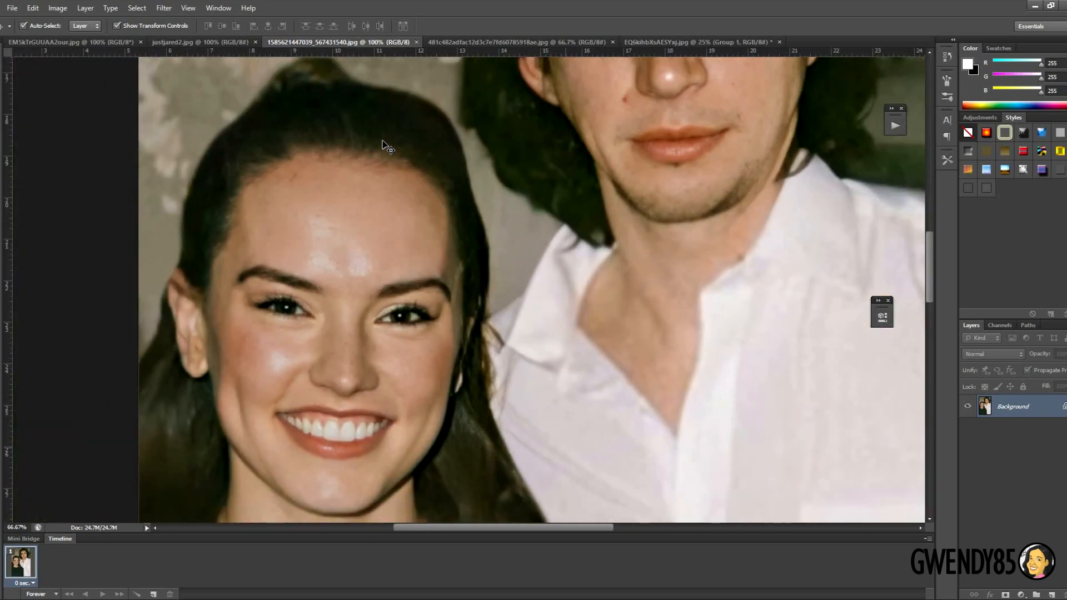
key(ctrl+minus)
- Compare the lighting and detail of the woman in justjared2.jpg with the three-person group photo and the finished composite
click(179, 41)
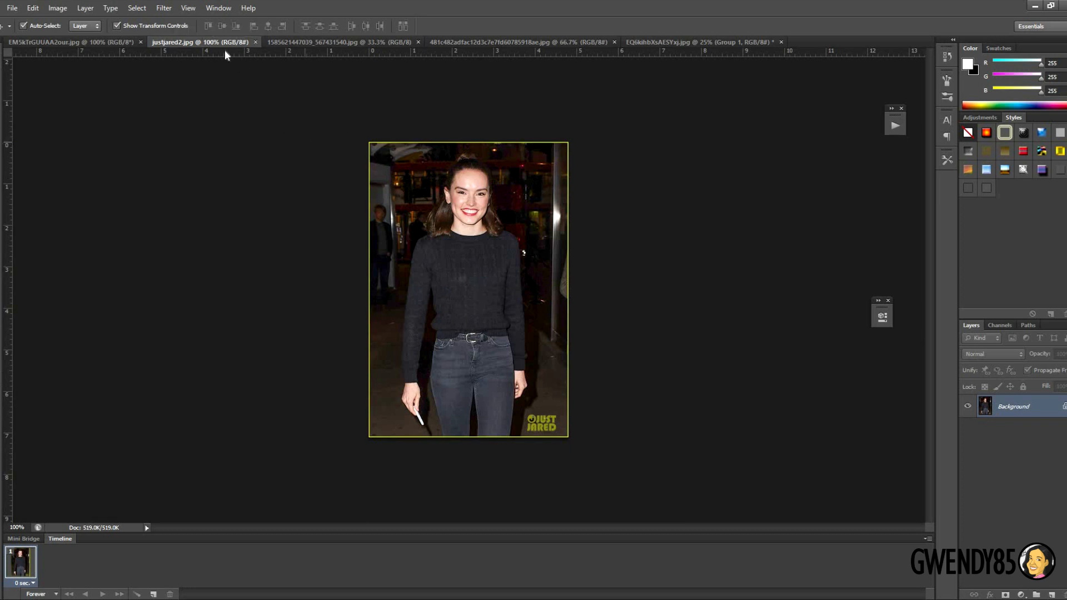
key(ctrl+plus)
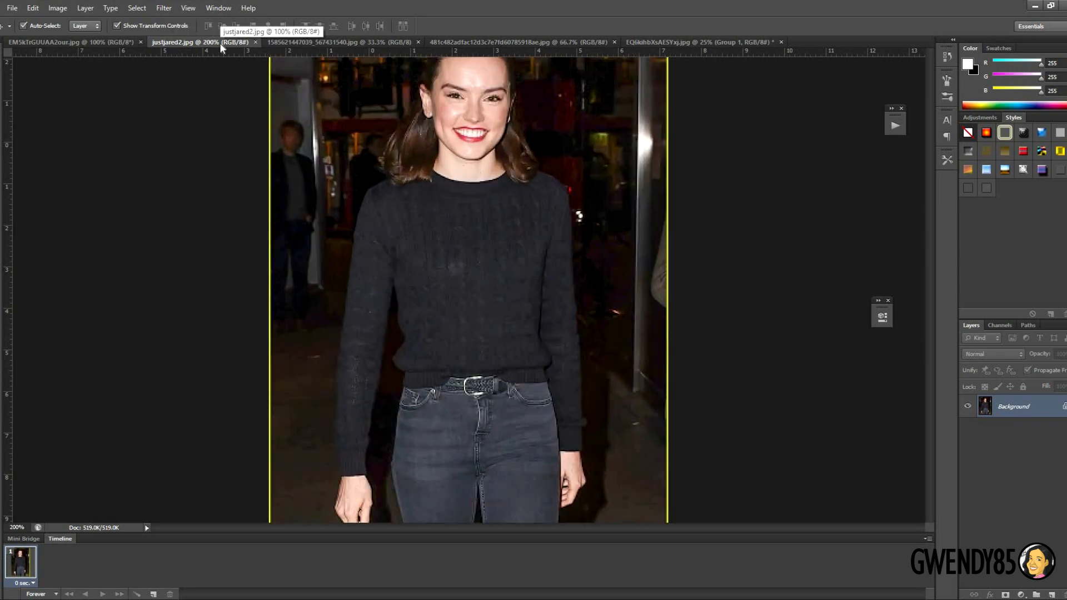
key(ctrl+plus)
key(ctrl+plus)
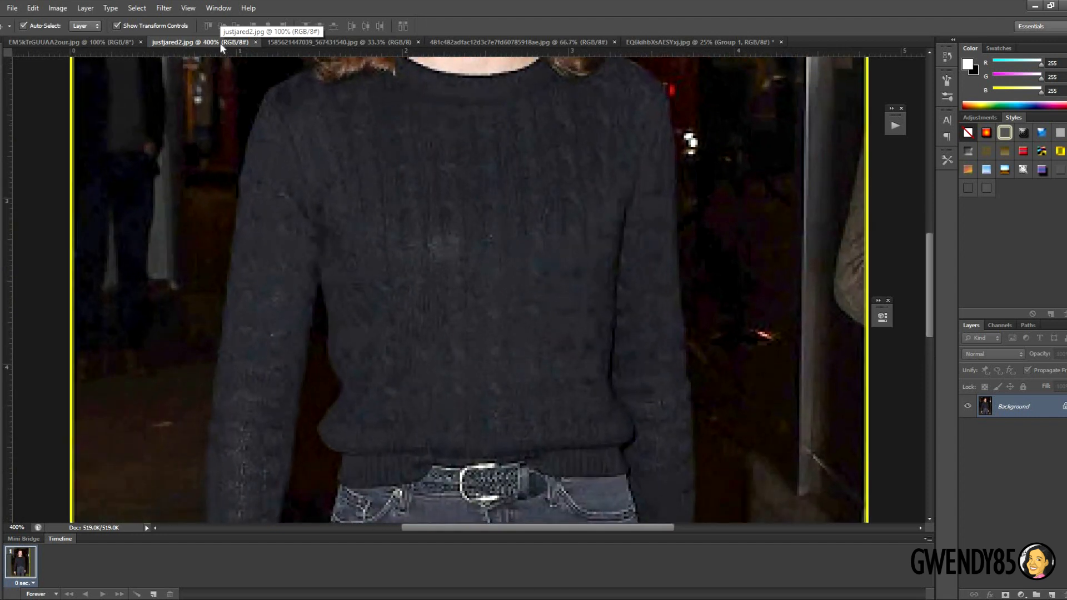
key(ctrl+minus)
key(ctrl+minus)
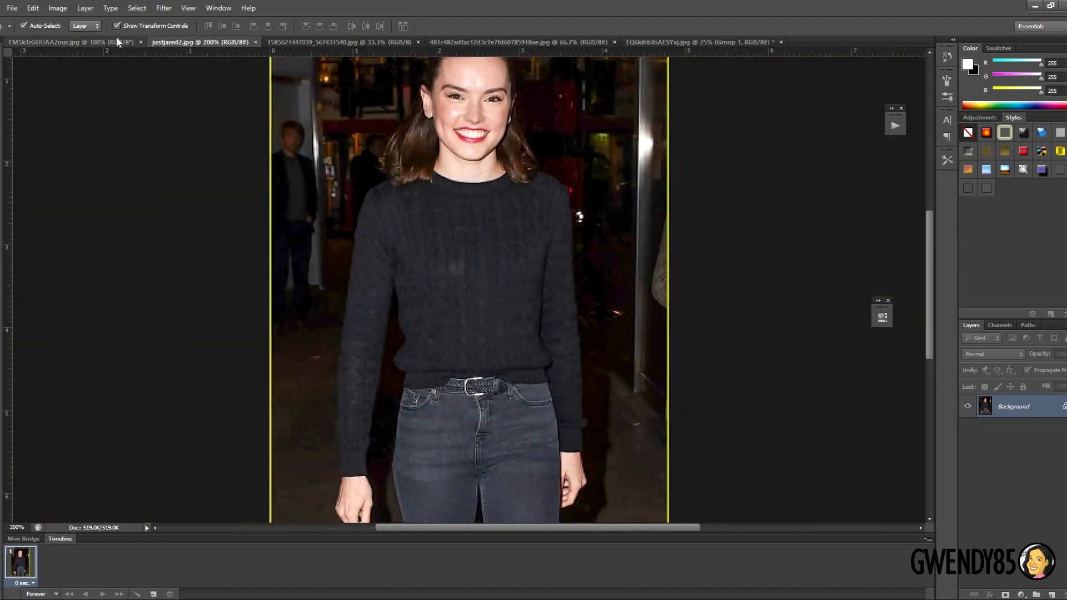
click(71, 42)
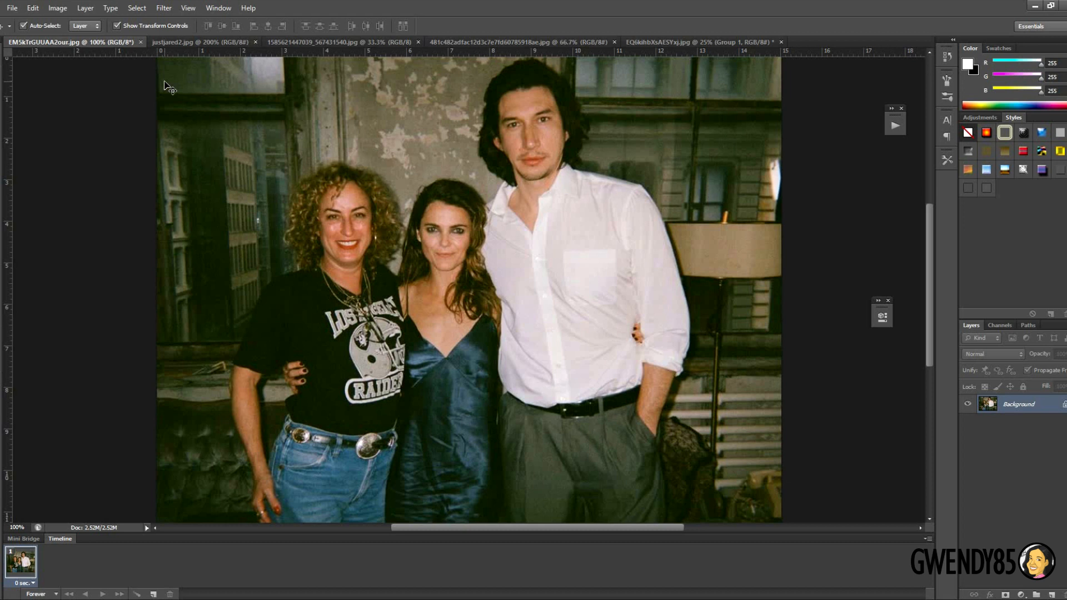
click(294, 45)
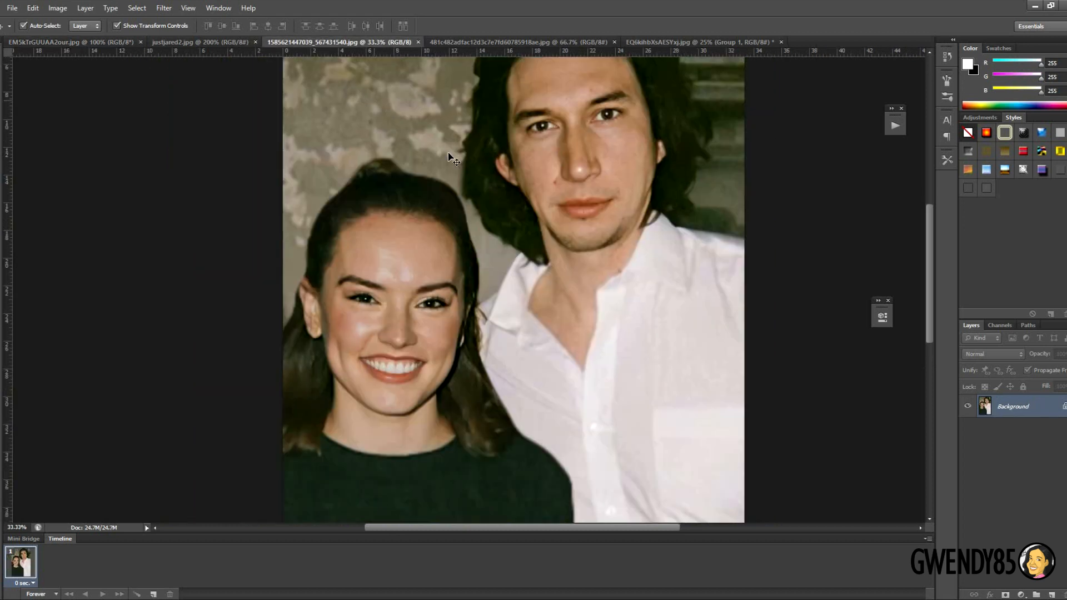
drag(474, 183, 456, 219)
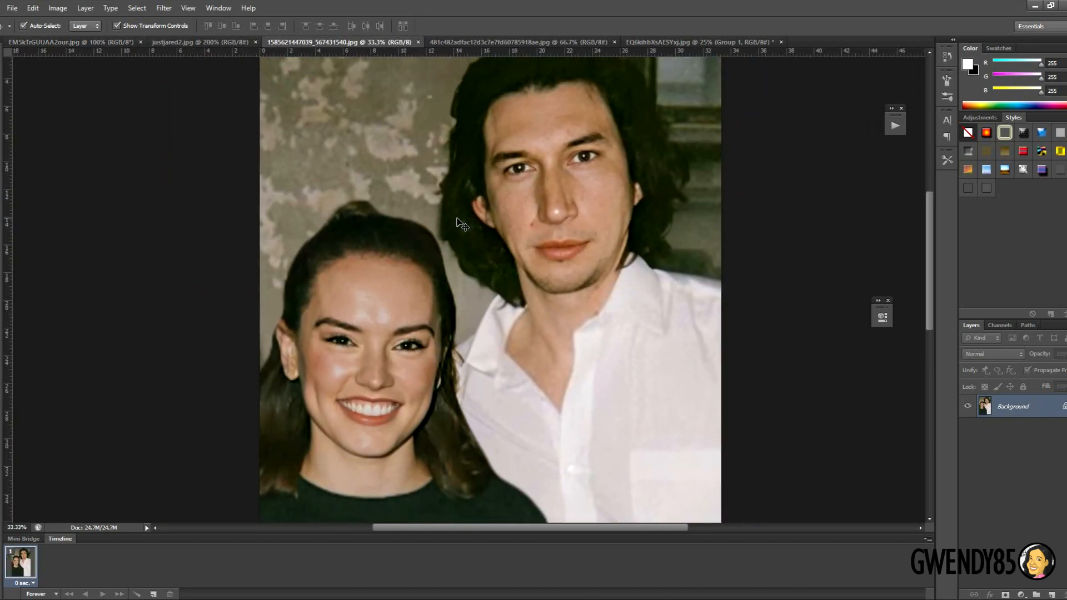
key(ctrl+plus)
key(ctrl+plus)
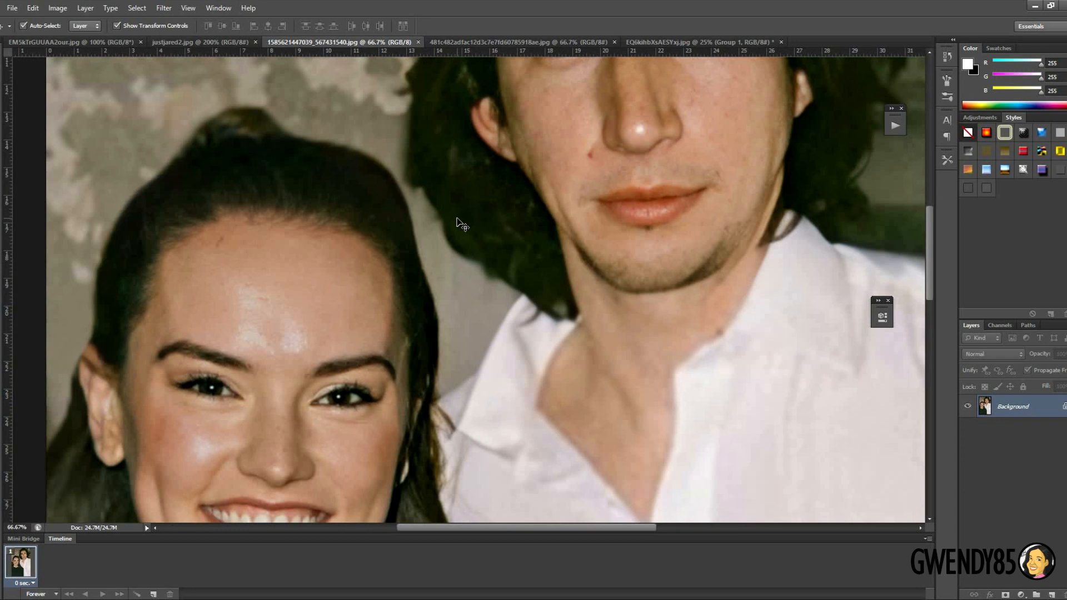
key(ctrl+minus)
key(ctrl+minus)
key(ctrl+minus)
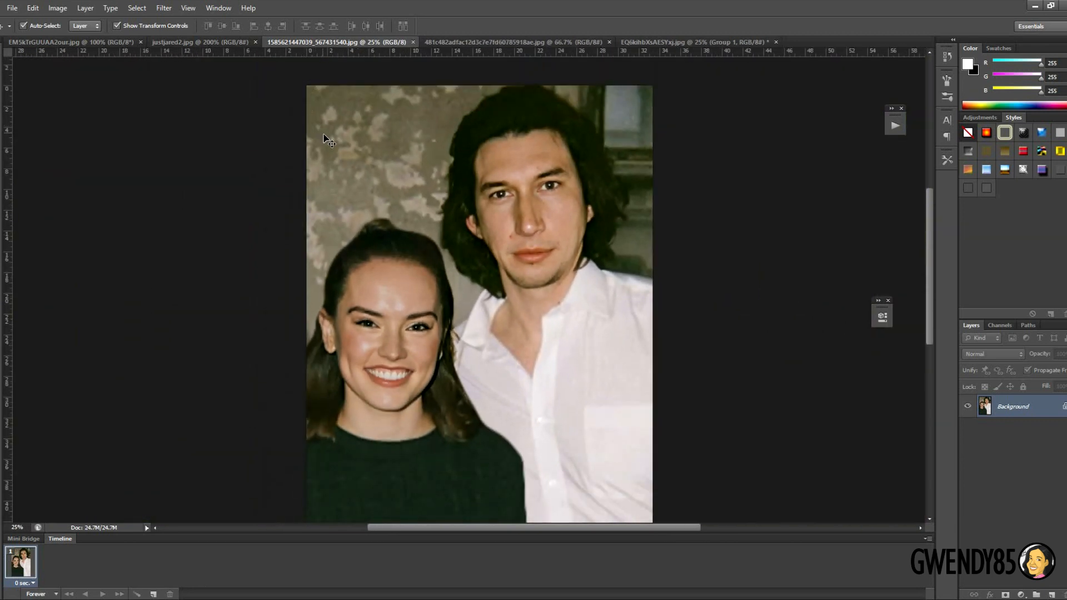
click(222, 42)
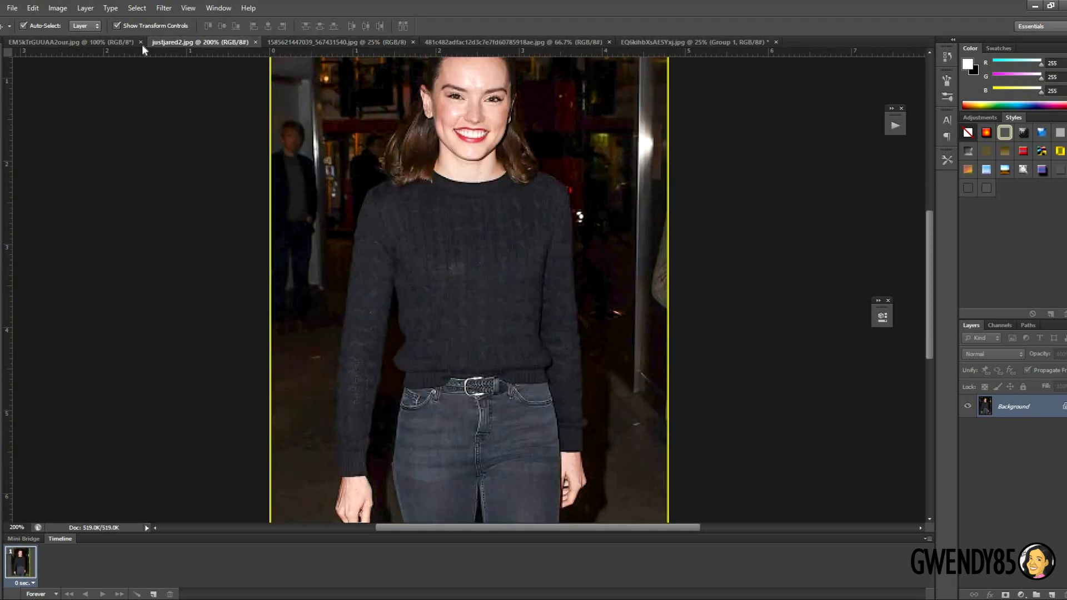
click(109, 44)
click(325, 43)
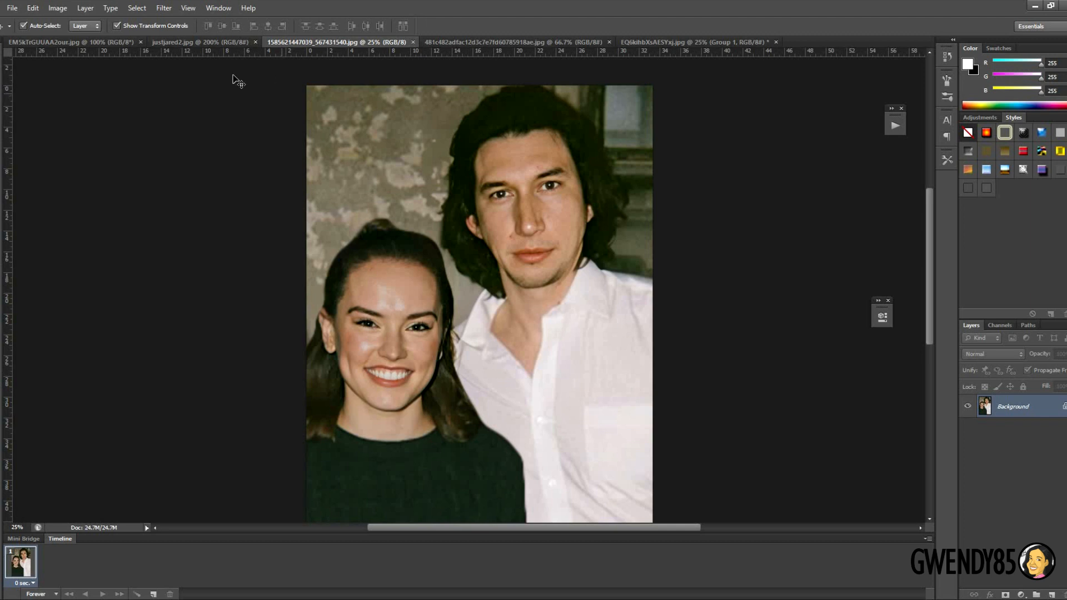
click(202, 41)
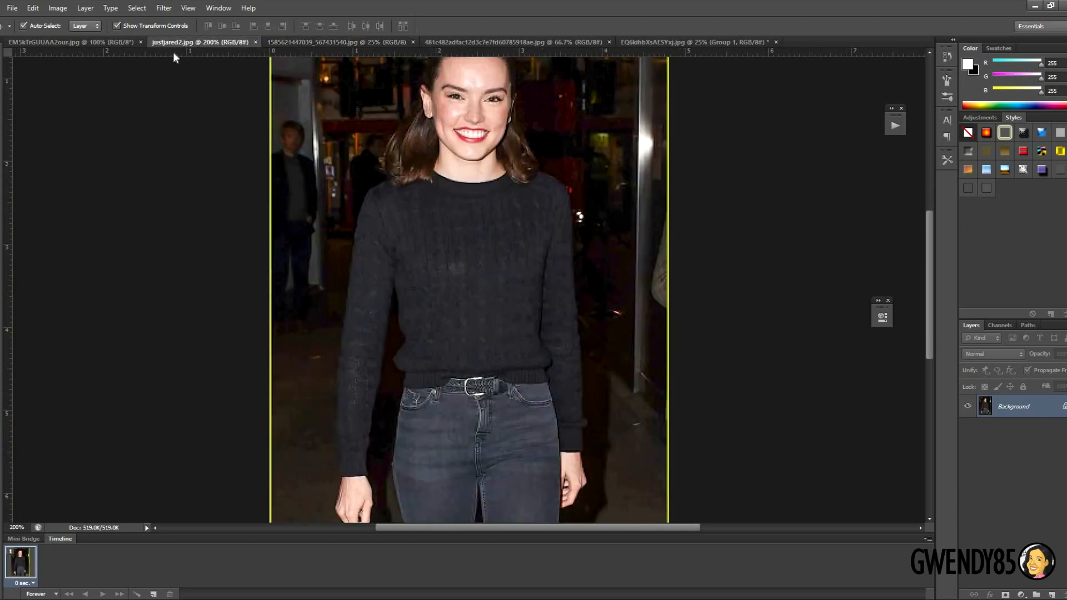
- Add a new layer to the three-person group photo and set the brush colour to red, RGB 184, 48, 48
click(106, 42)
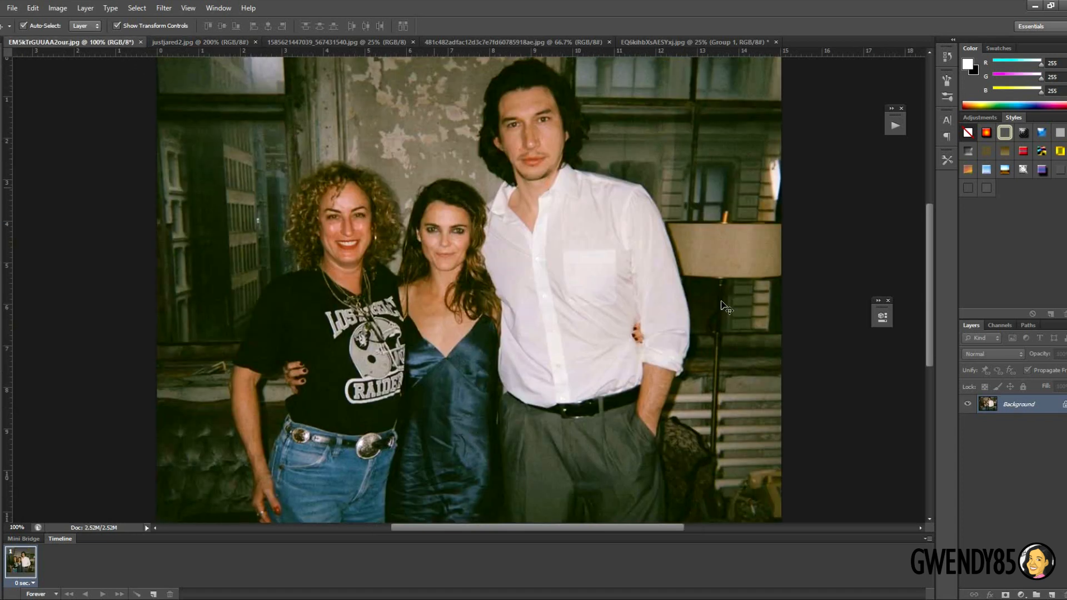
click(1052, 595)
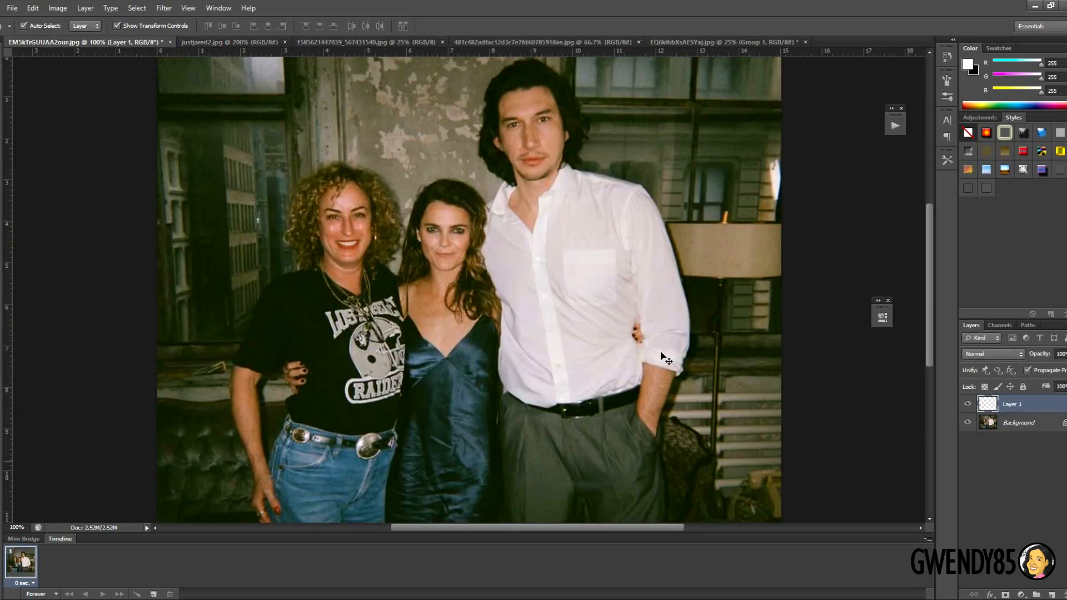
key(b)
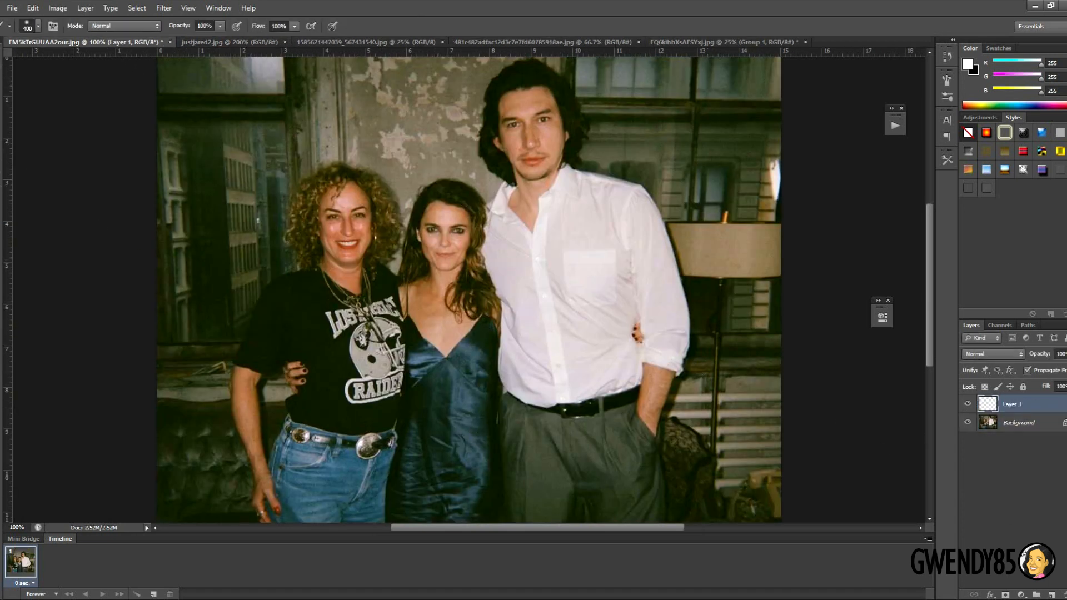
click(1, 356)
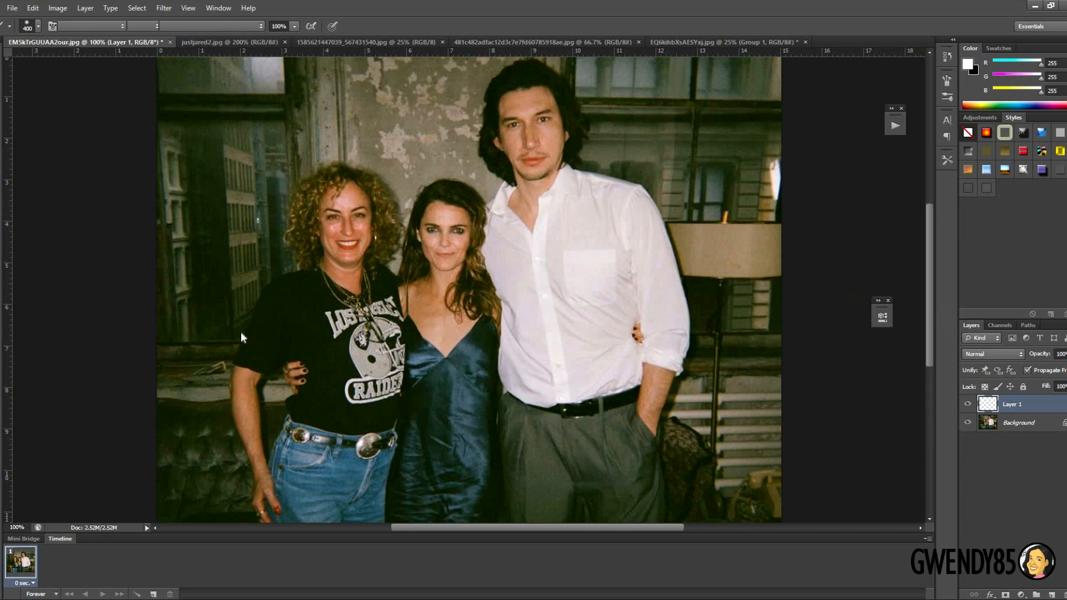
click(861, 334)
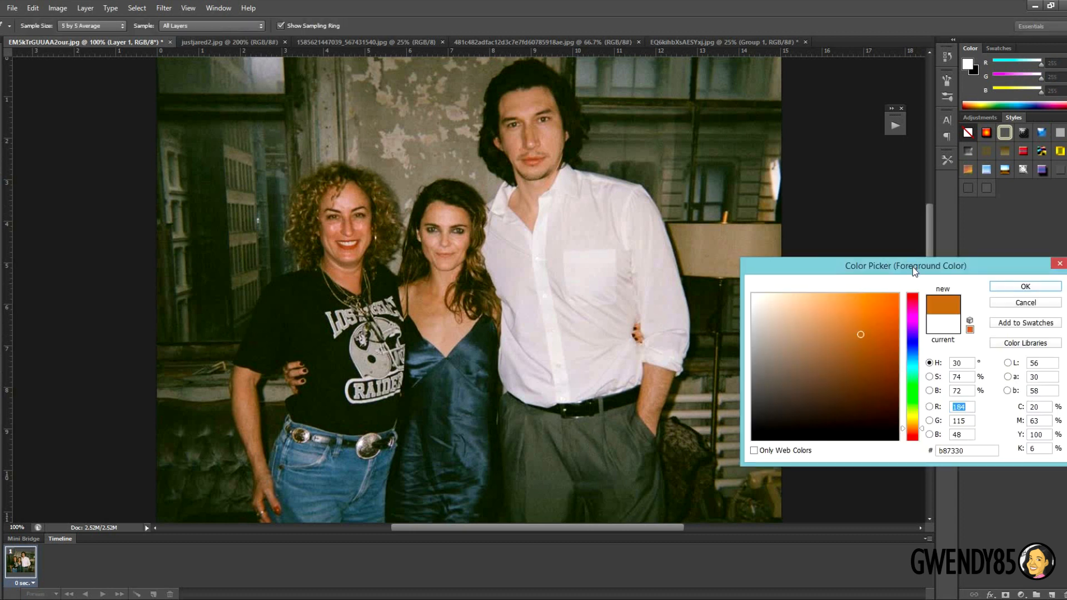
click(912, 296)
click(1018, 287)
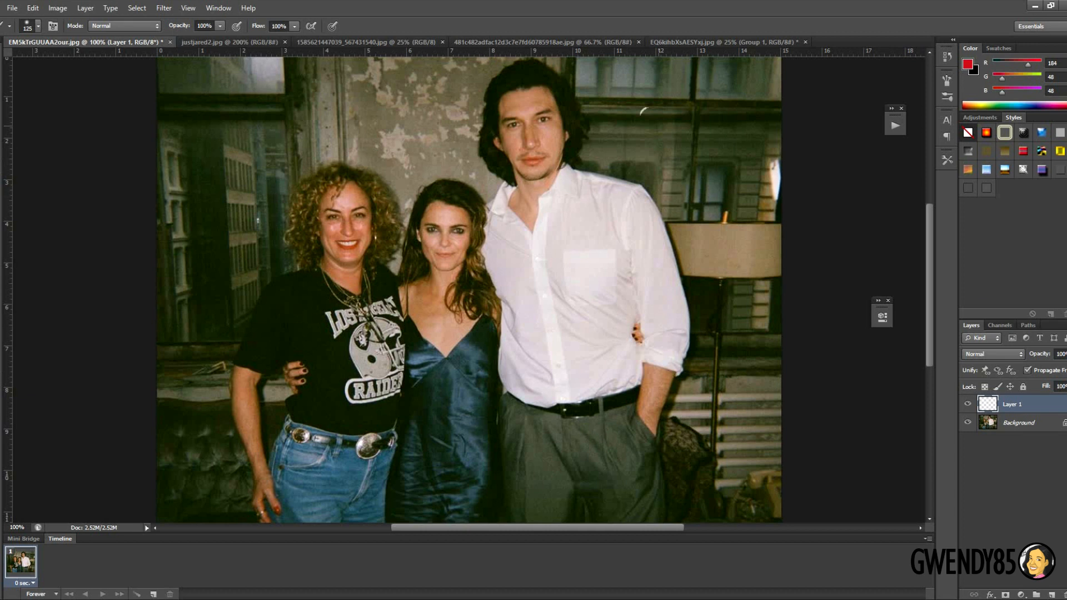
- Reduce the brush size to 9 and circle the forehead and both cheeks of the woman in the blue dress
key(bracketleft)
key(bracketleft)
key(bracketleft)
key(bracketleft)
key(bracketleft)
key(bracketleft)
key(bracketleft)
key(bracketleft)
key(bracketleft)
key(bracketleft)
key(bracketleft)
mouse_move(439, 225)
mouse_down()
mouse_move(449, 200)
mouse_move(447, 227)
mouse_move(435, 232)
mouse_up()
mouse_move(459, 232)
mouse_down()
mouse_move(452, 243)
mouse_move(459, 233)
mouse_up()
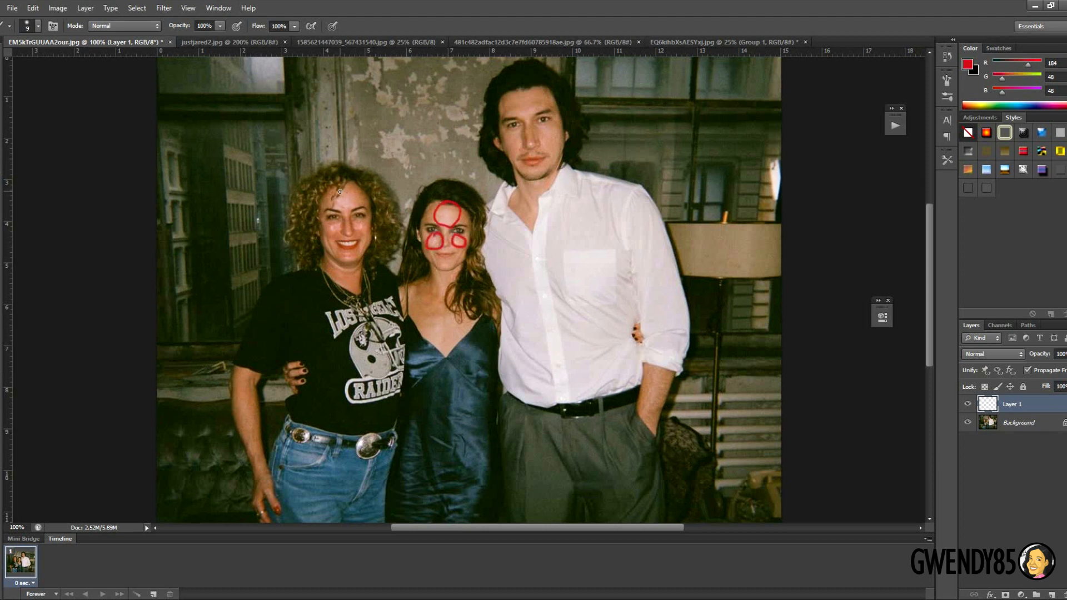
- Circle the curly-haired woman's forehead and cheeks and the tip of the man's nose in red
mouse_move(340, 192)
mouse_down()
mouse_move(333, 233)
mouse_move(338, 220)
mouse_up()
drag(364, 217, 362, 217)
mouse_move(525, 146)
mouse_down()
mouse_move(534, 133)
mouse_move(527, 148)
mouse_up()
- Add a new layer in justjared2.jpg and circle the woman's forehead, both cheeks and chin in red
click(234, 43)
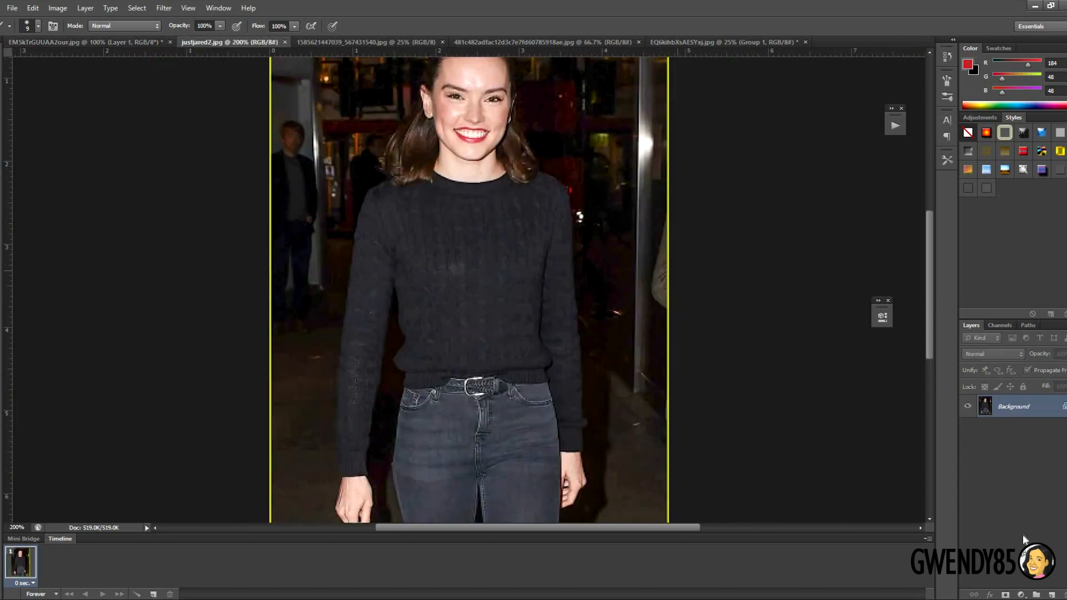
click(1052, 595)
drag(545, 207, 546, 264)
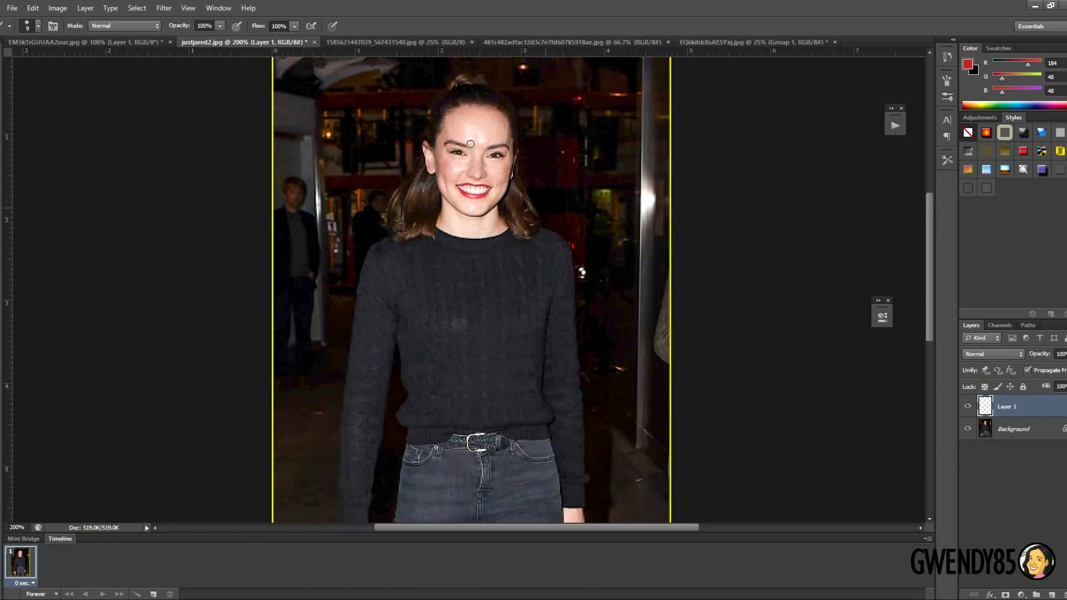
drag(483, 116, 459, 128)
mouse_move(462, 164)
mouse_down()
mouse_move(452, 161)
mouse_move(496, 163)
mouse_up()
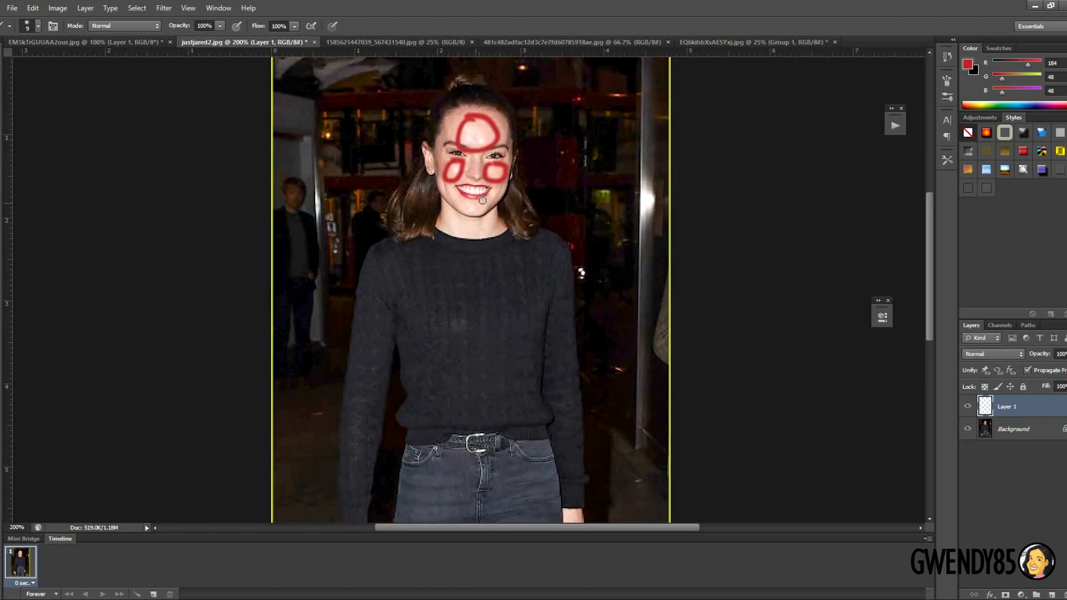
drag(465, 203, 482, 198)
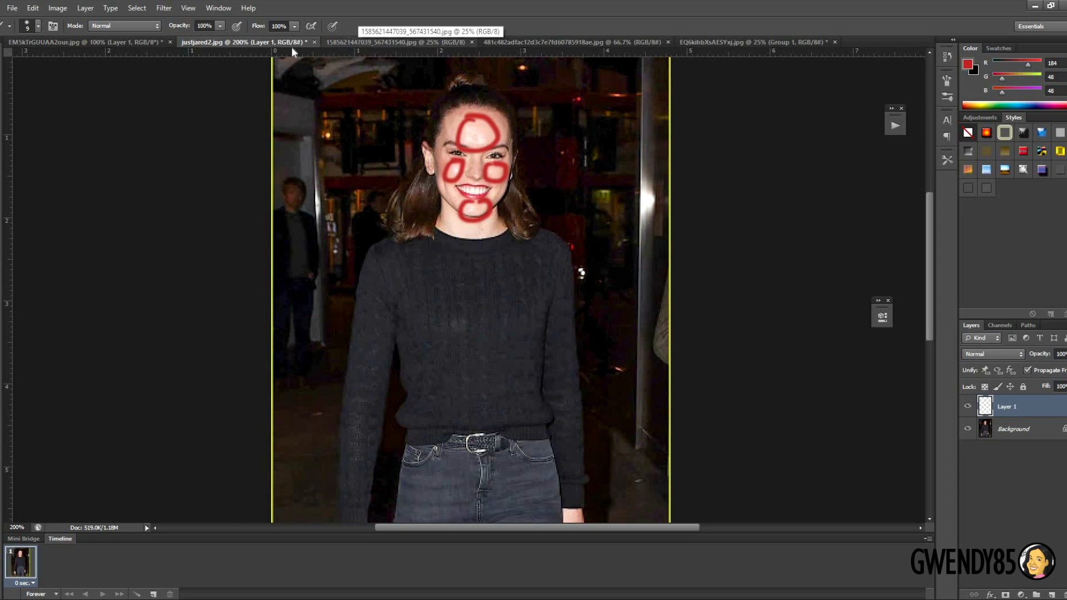
- Compare the marked highlights in the group photo and justjared2.jpg, then view the black-suit portrait and the two-man photo
click(148, 44)
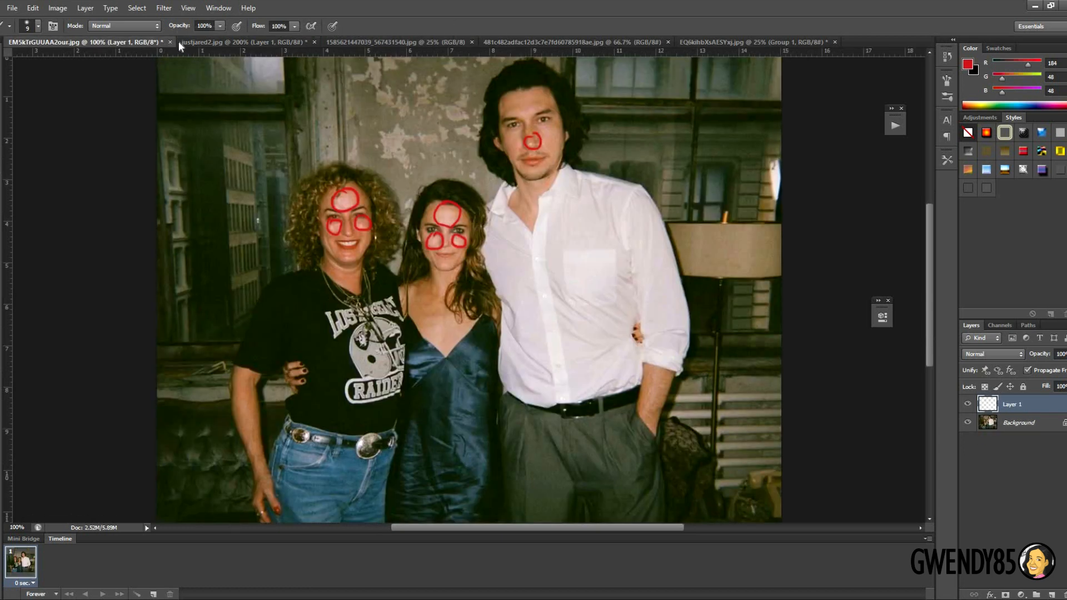
click(233, 44)
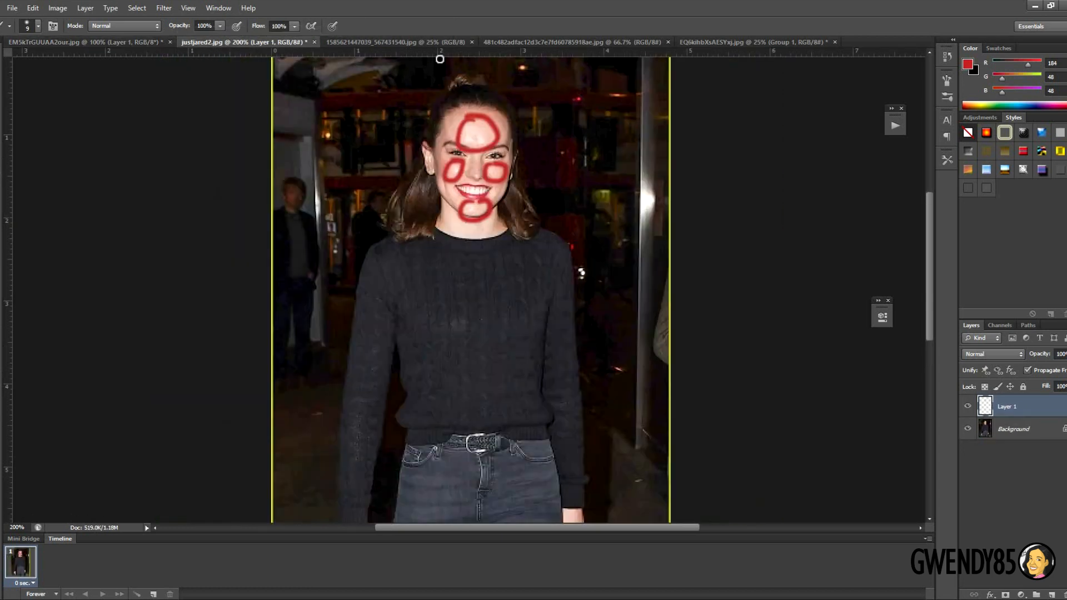
click(516, 41)
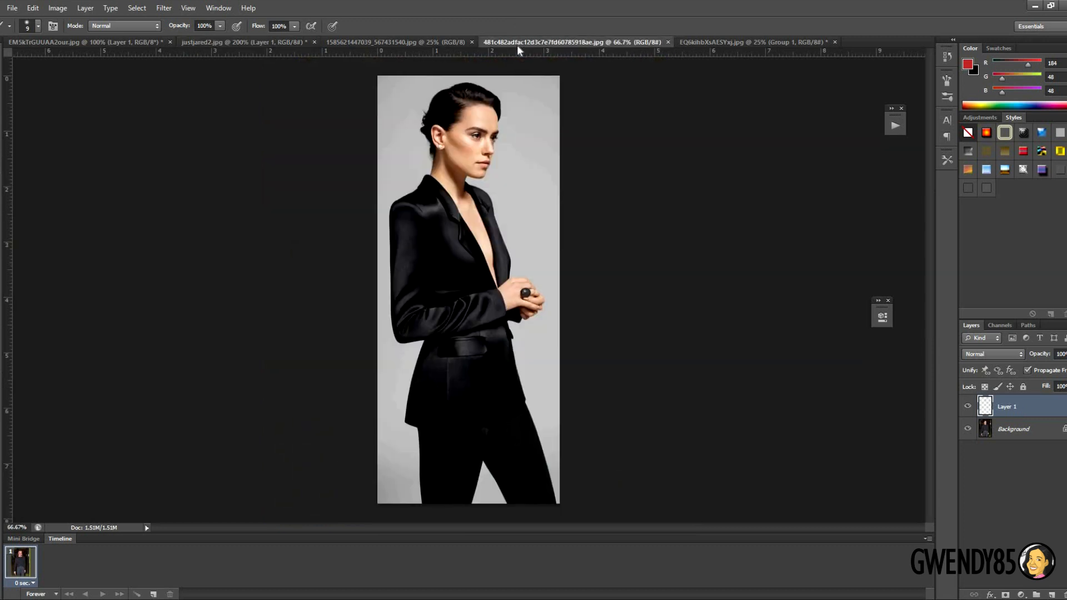
click(705, 41)
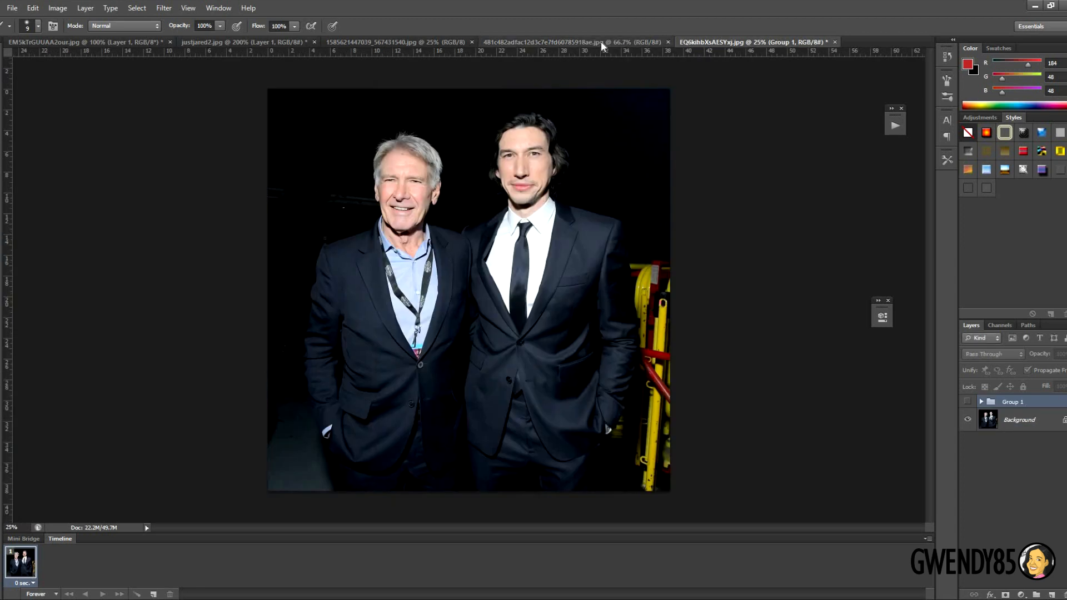
- On the black-suit portrait, draw two red arrows toward the face and circle the forehead and both cheek areas
click(599, 43)
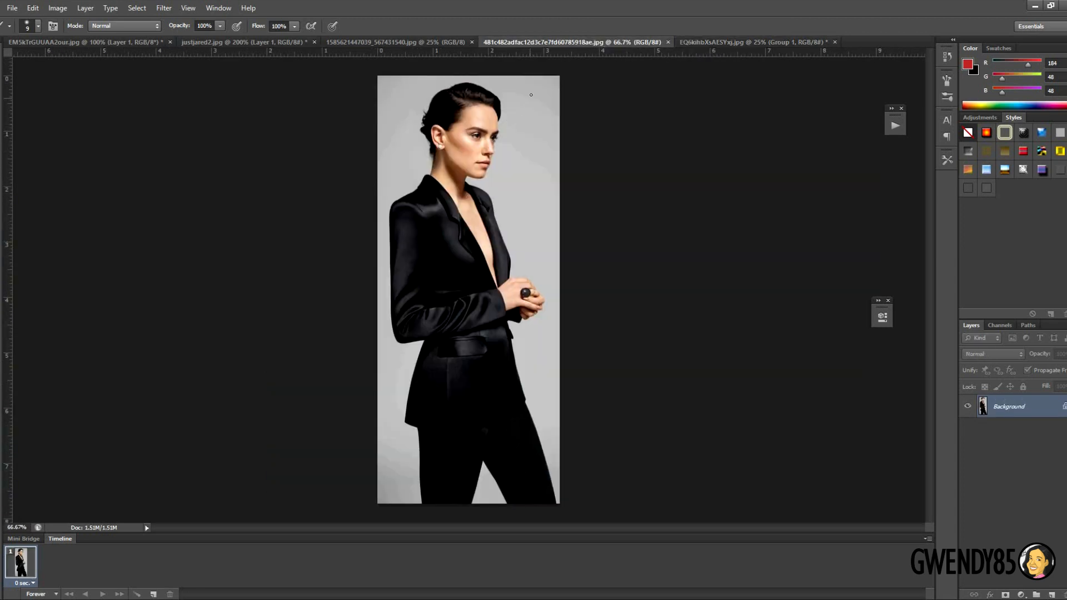
mouse_move(534, 87)
mouse_down()
mouse_move(512, 112)
mouse_move(509, 139)
mouse_move(482, 109)
mouse_move(492, 151)
mouse_move(474, 138)
mouse_up()
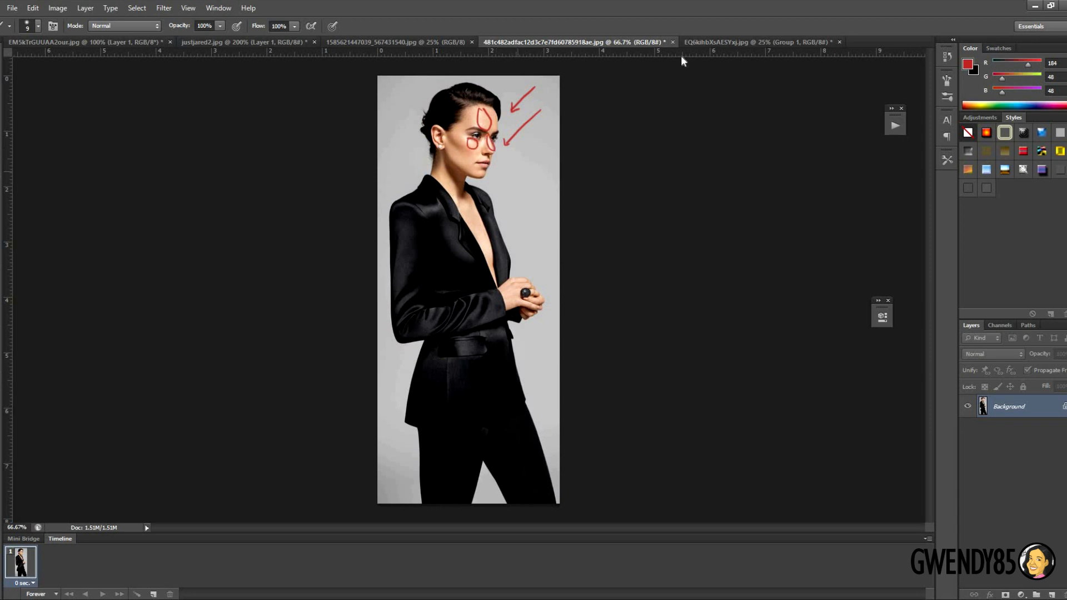
- Add a new layer to the two-man photo, draw red arrows toward the dark-haired man's face and circle his forehead, nose and cheeks
click(712, 40)
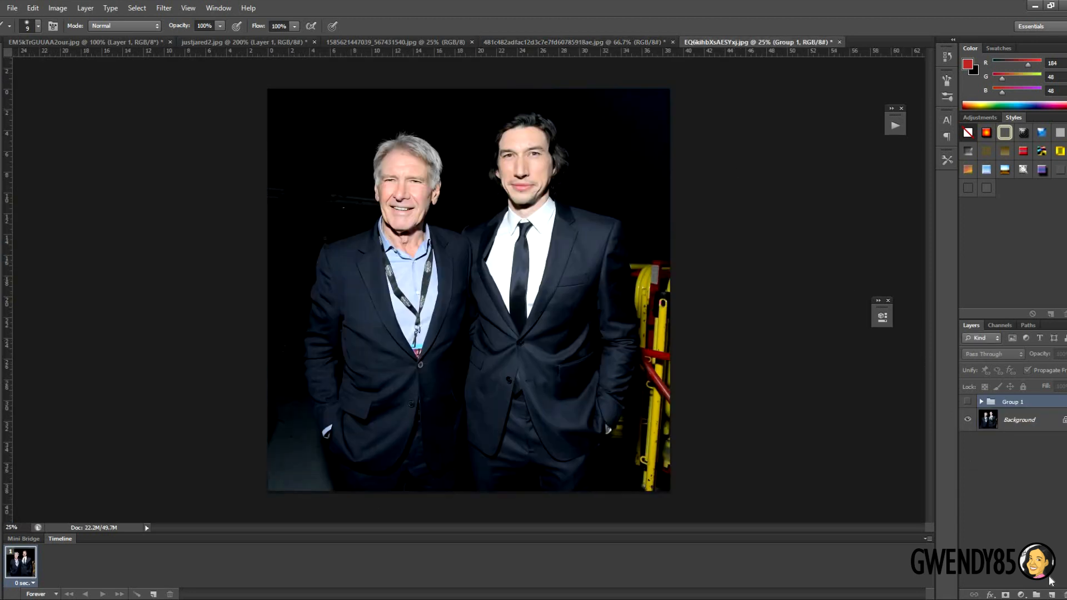
click(1052, 595)
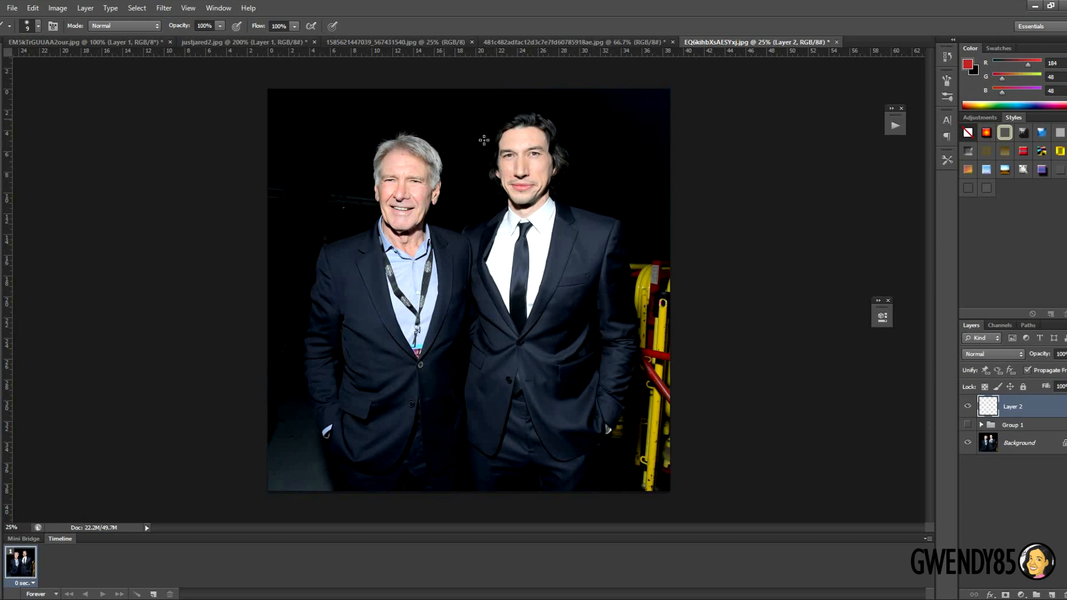
mouse_move(445, 118)
mouse_down()
mouse_move(500, 145)
mouse_move(513, 139)
mouse_move(506, 170)
mouse_move(525, 145)
mouse_move(542, 173)
mouse_move(533, 161)
mouse_up()
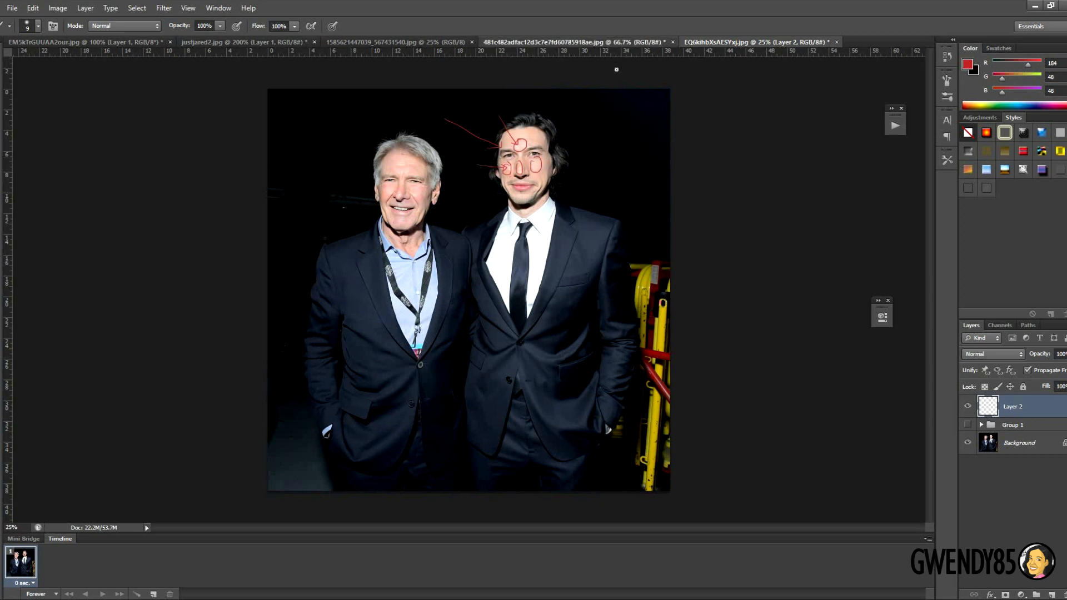
- Flip the black-suit portrait horizontally, including its red arrows and circles
click(611, 43)
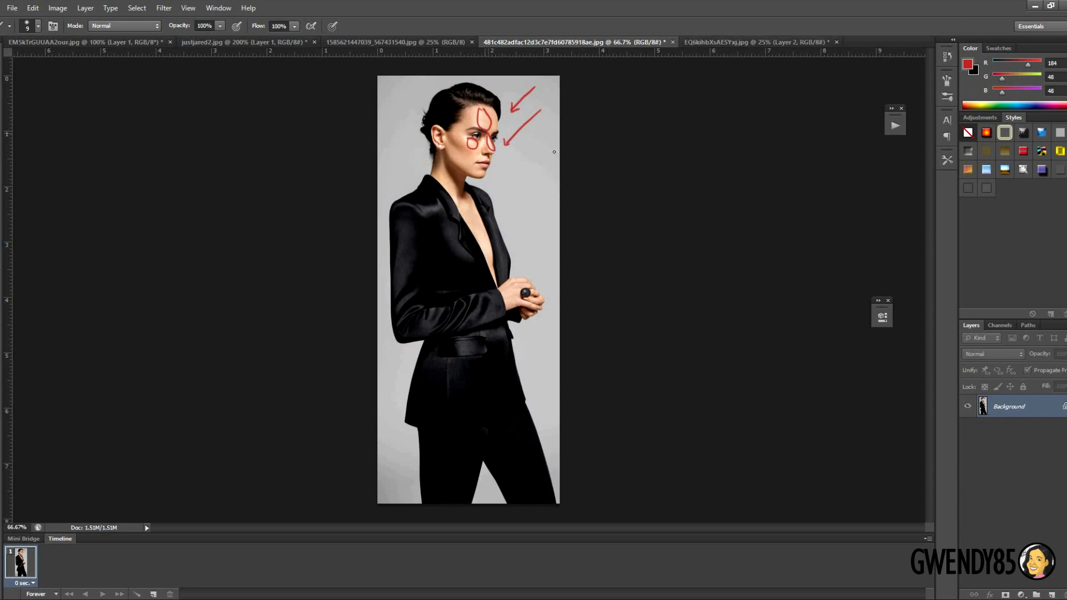
key(ctrl+alt+z)
key(ctrl+alt+z)
key(ctrl+alt+z)
click(58, 8)
mouse_move(96, 109)
click(228, 162)
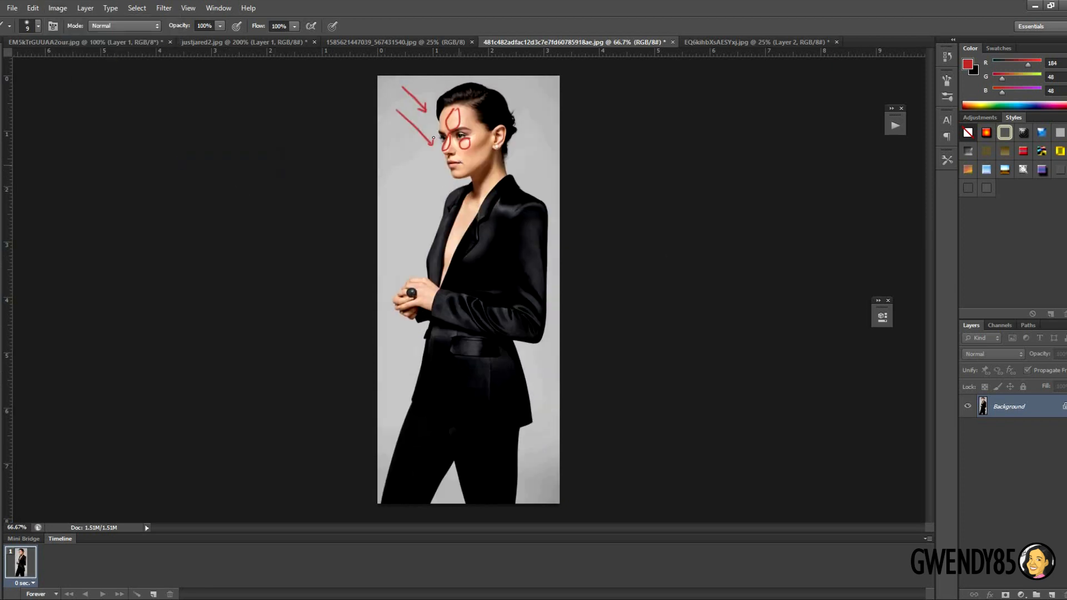
- Compare the light direction on the flipped black-suit portrait with the marked face in the two-man photo
click(723, 42)
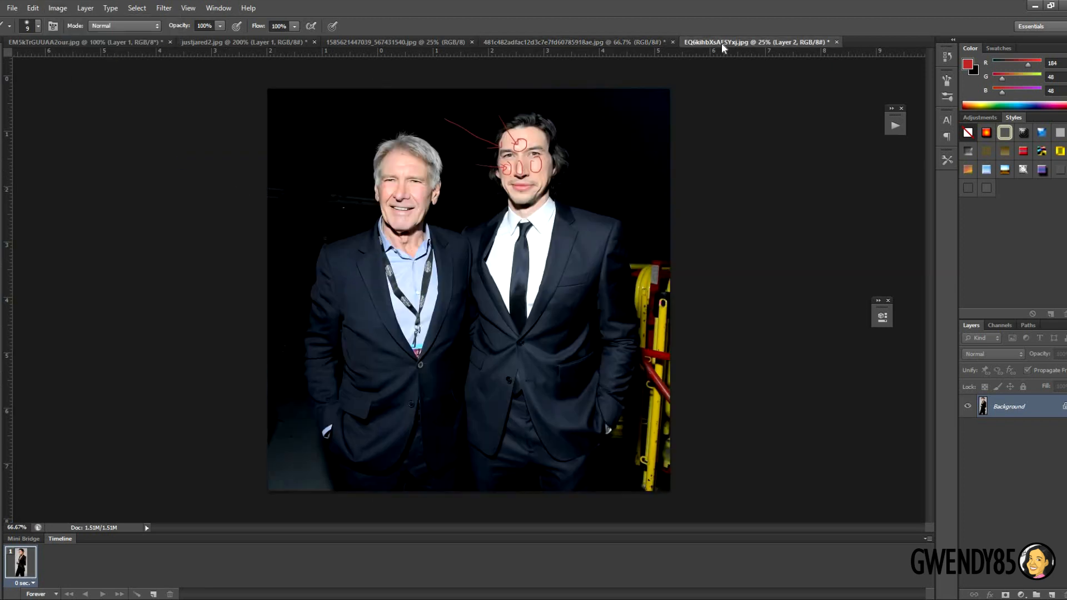
click(610, 42)
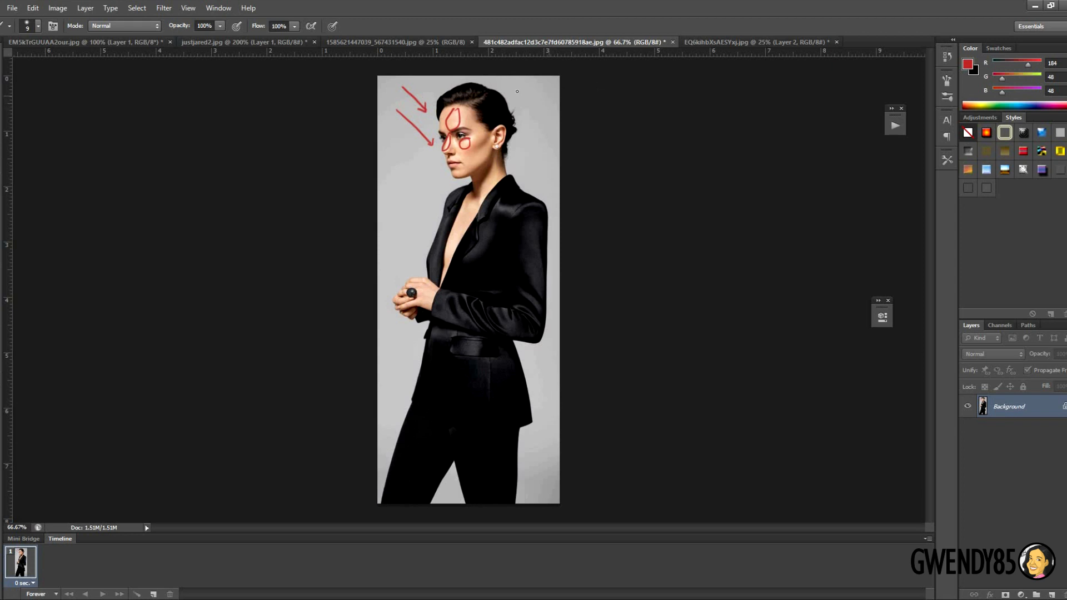
click(705, 41)
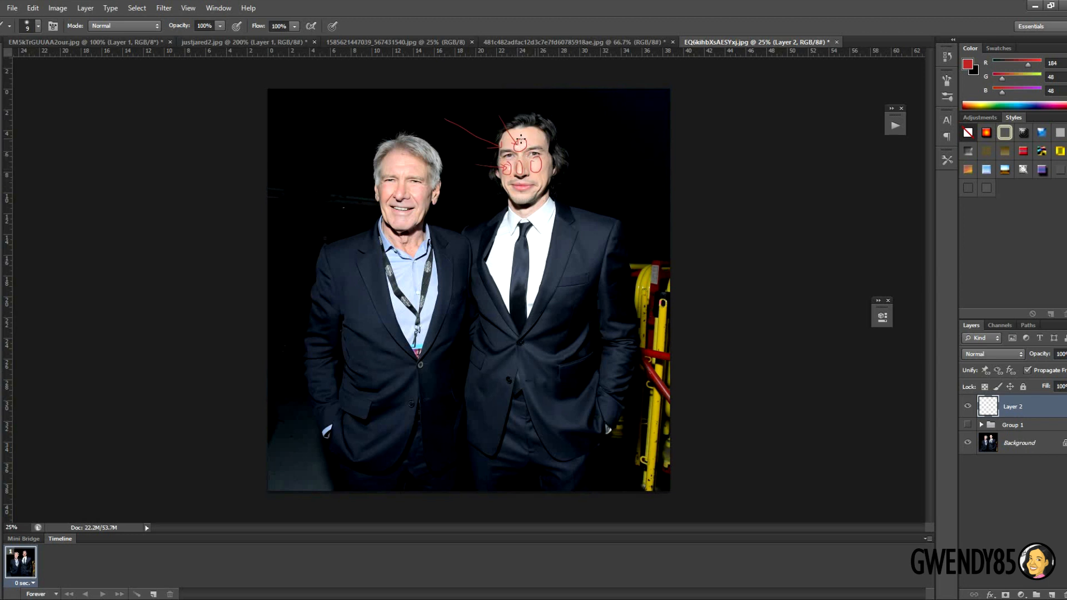
click(599, 43)
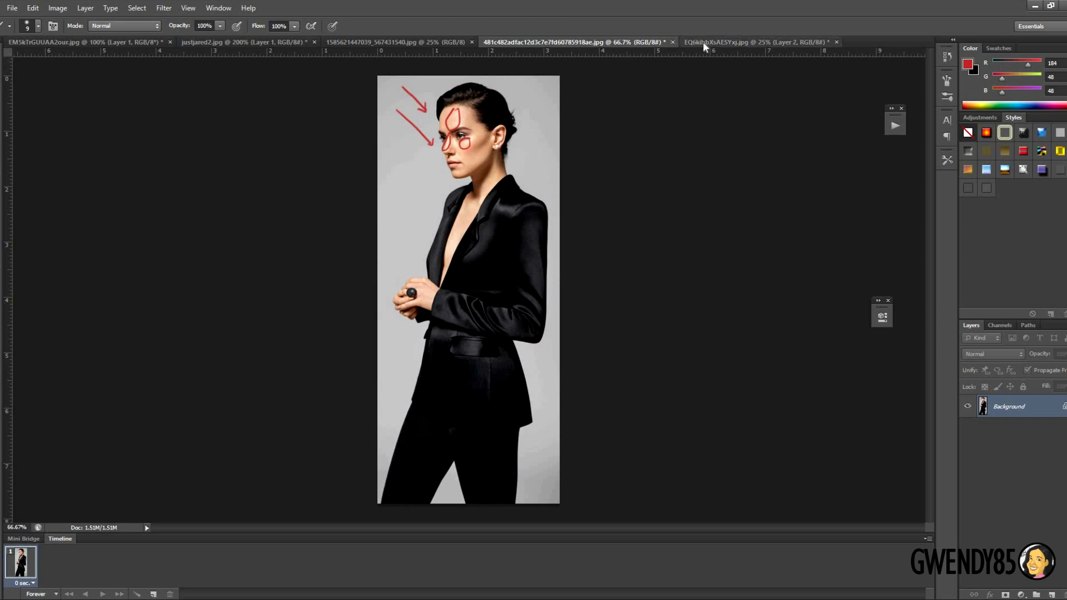
click(638, 43)
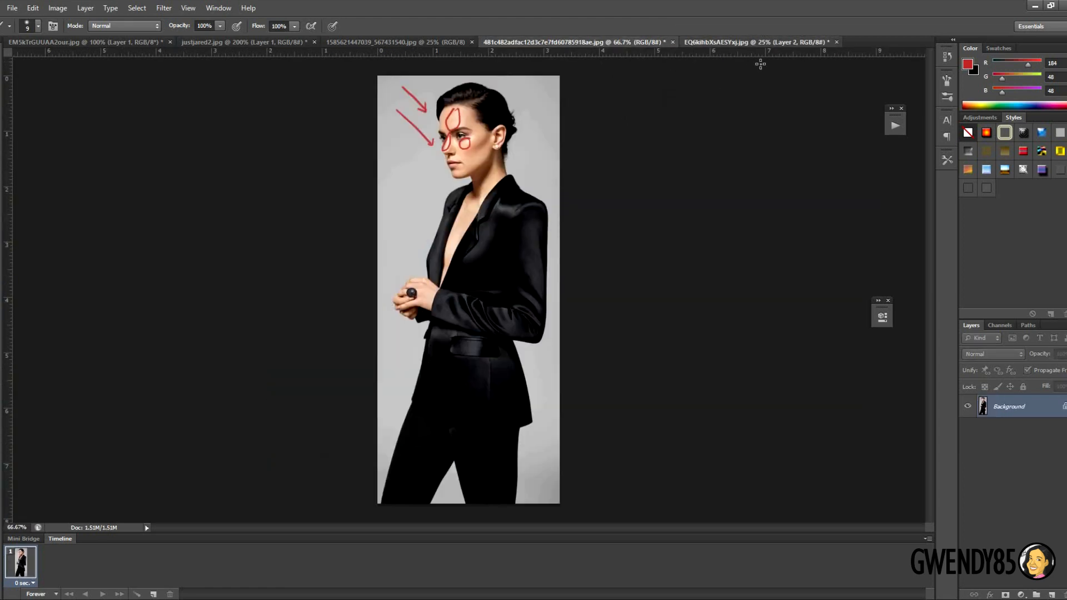
- In the two-man photo, show Group 1 with the black-suit woman and hide the red marks on Layer 2
click(749, 43)
click(969, 426)
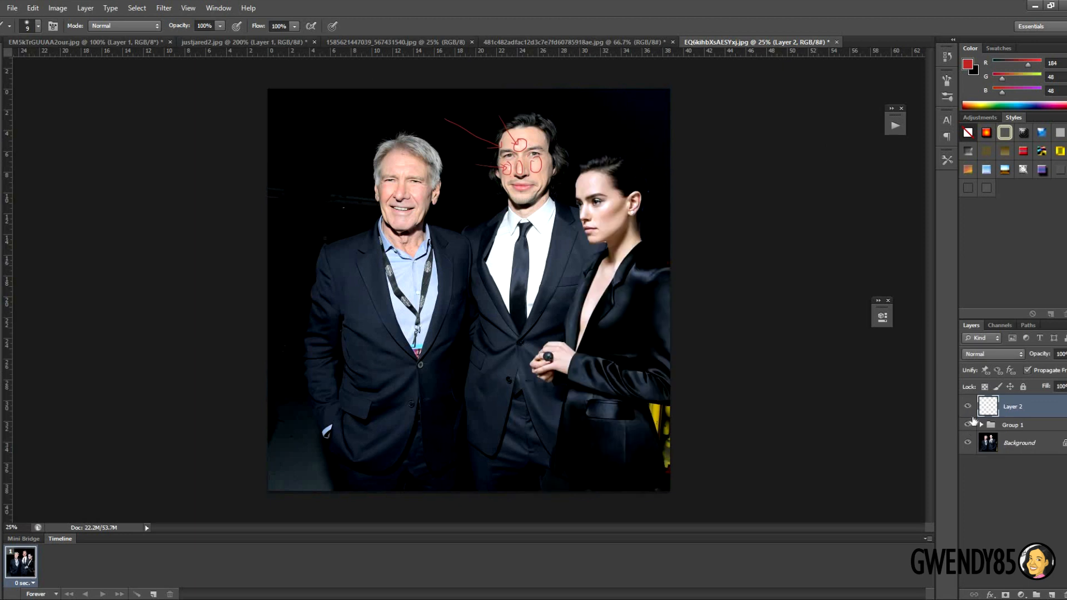
click(969, 410)
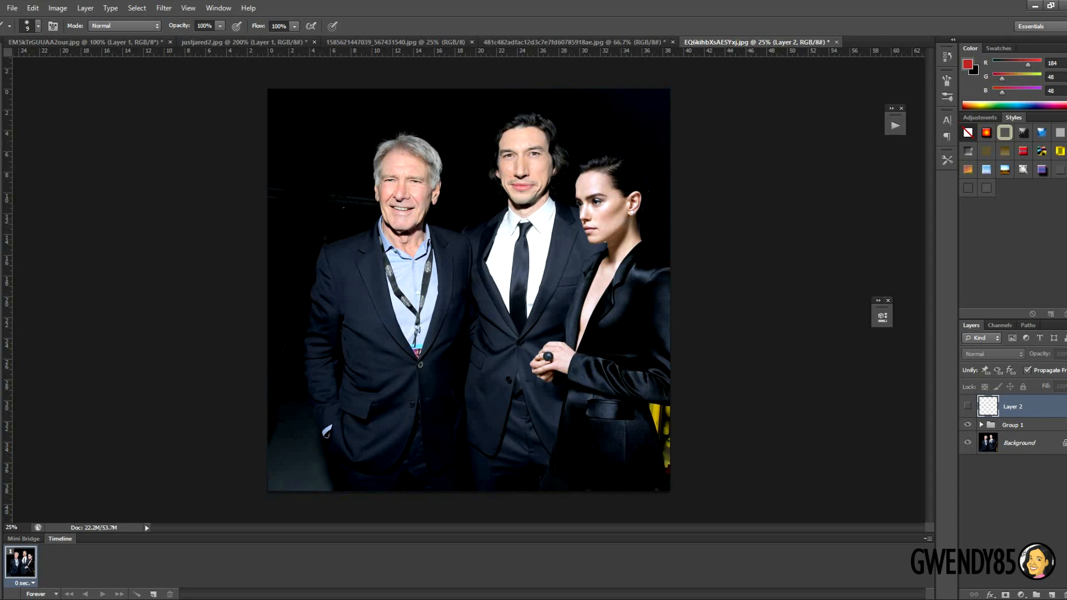
- On a new layer, use yellow (ffef37) to outline the shadow below the dark-haired man's jaw and draw arrows toward his face
click(1050, 594)
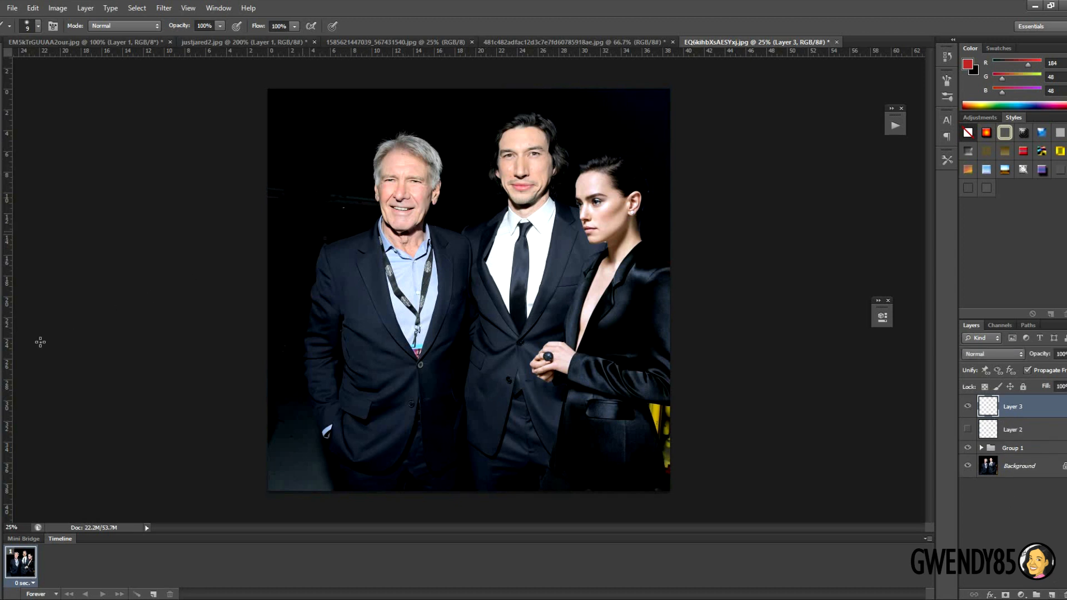
key(n)
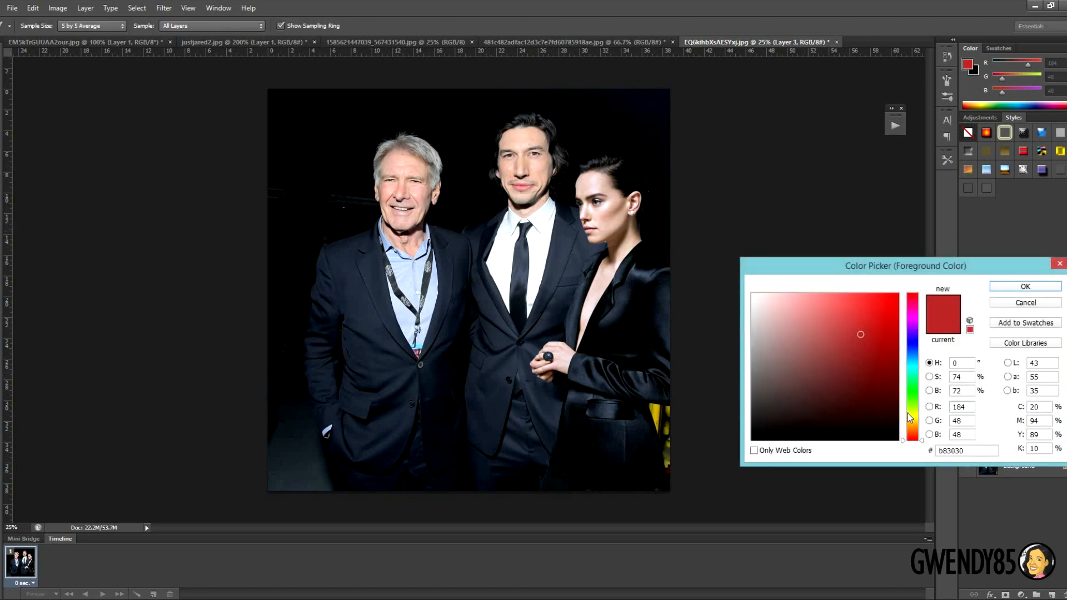
click(910, 418)
click(867, 294)
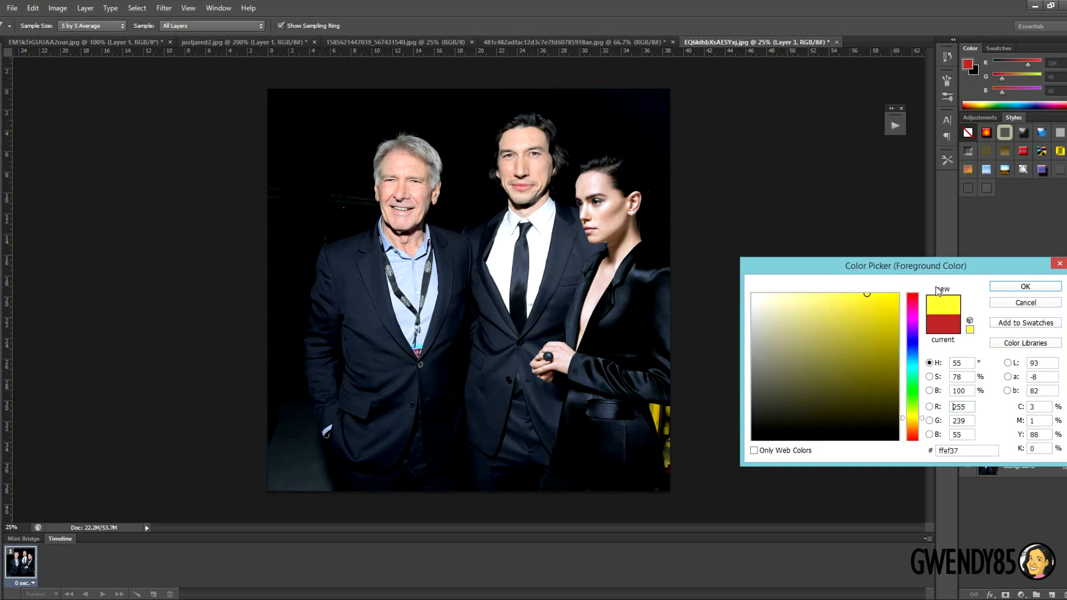
key(Return)
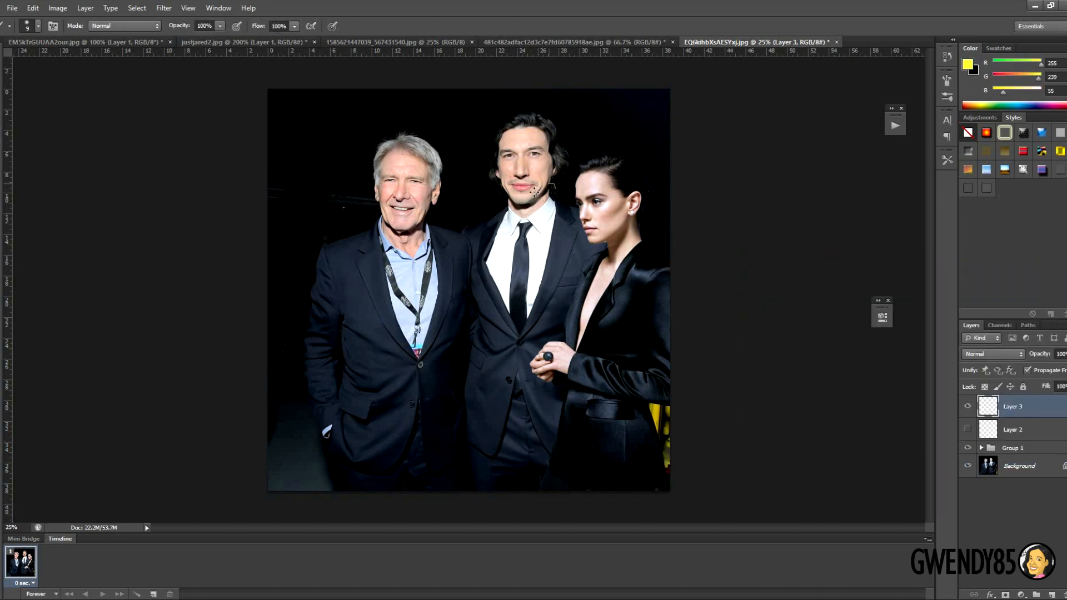
drag(538, 210, 554, 186)
mouse_move(465, 105)
mouse_down()
mouse_move(488, 148)
mouse_move(478, 142)
mouse_move(510, 134)
mouse_move(496, 164)
mouse_up()
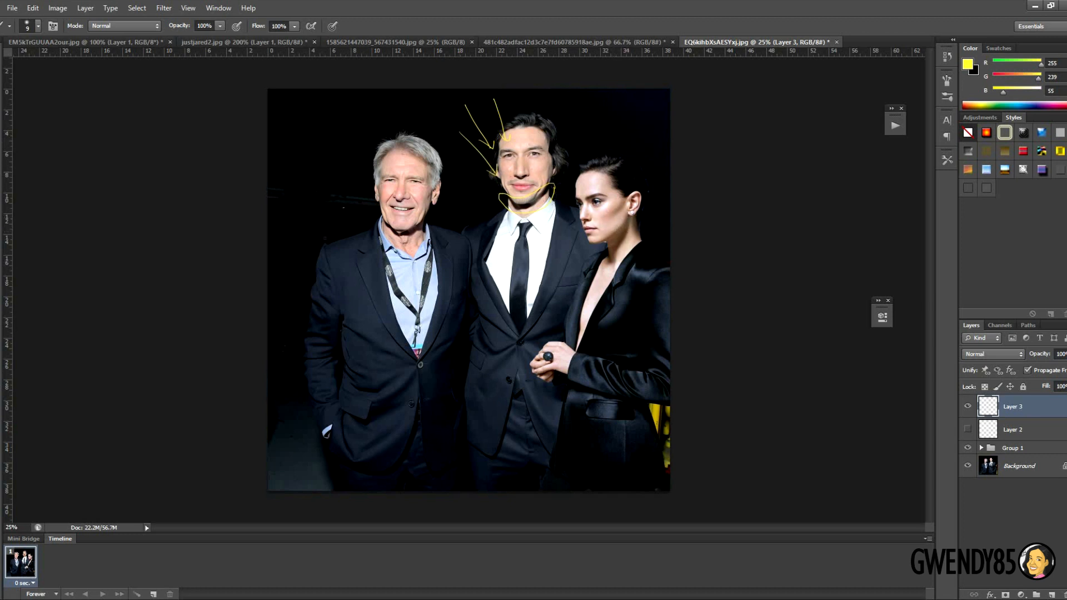
- In dark green (RGB 28, 134, 70), mark the woman's neck shadow, facial highlights and light direction, and hide Layer 3
click(968, 64)
click(913, 382)
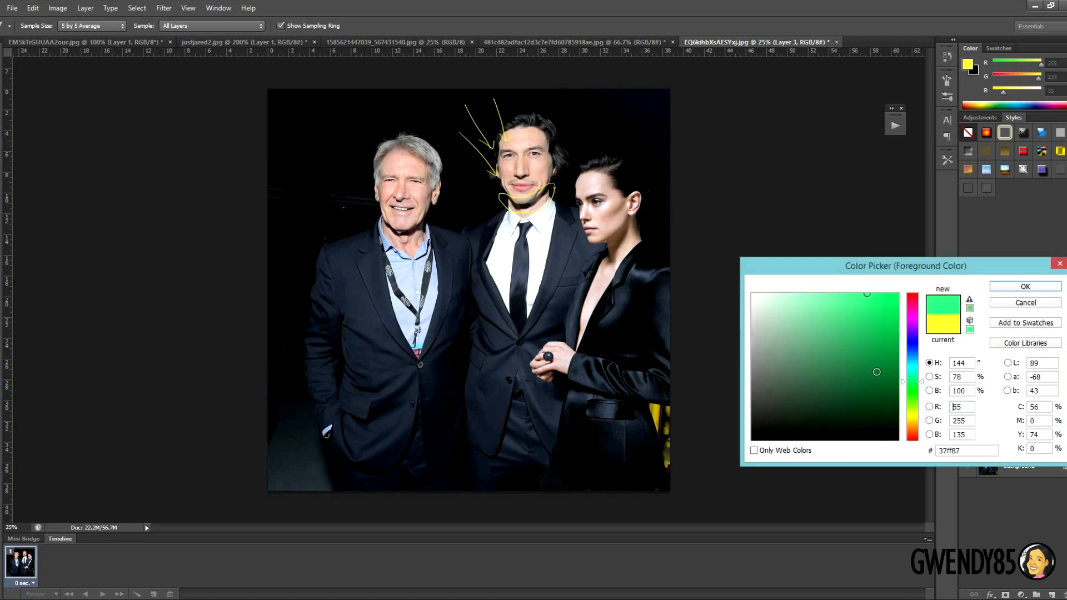
click(868, 363)
key(Return)
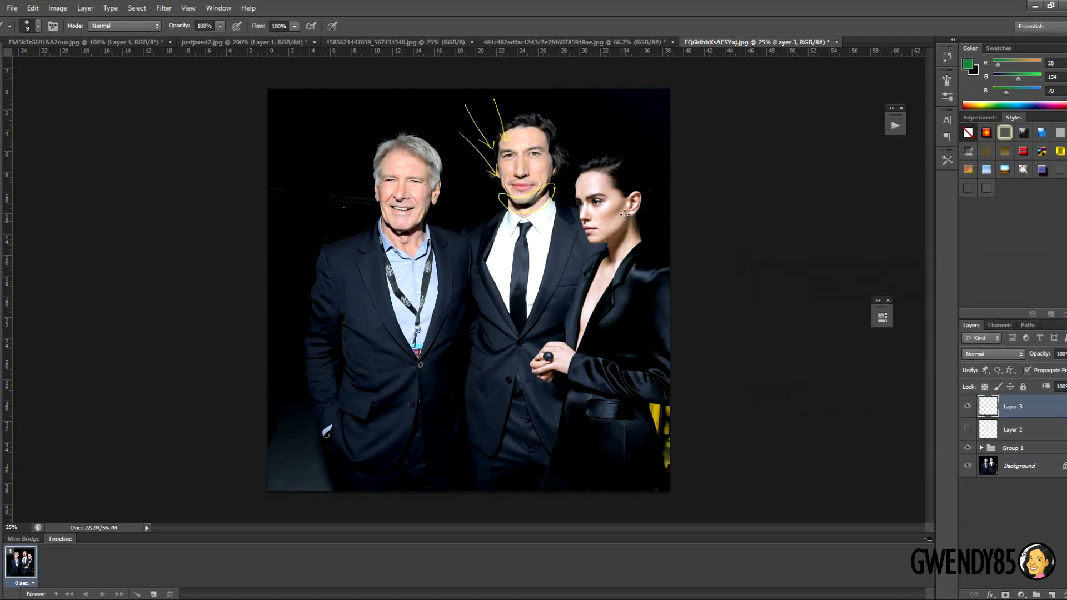
mouse_move(605, 240)
mouse_down()
mouse_move(605, 268)
mouse_move(633, 232)
mouse_move(624, 211)
mouse_up()
drag(576, 177, 578, 195)
drag(602, 185, 601, 183)
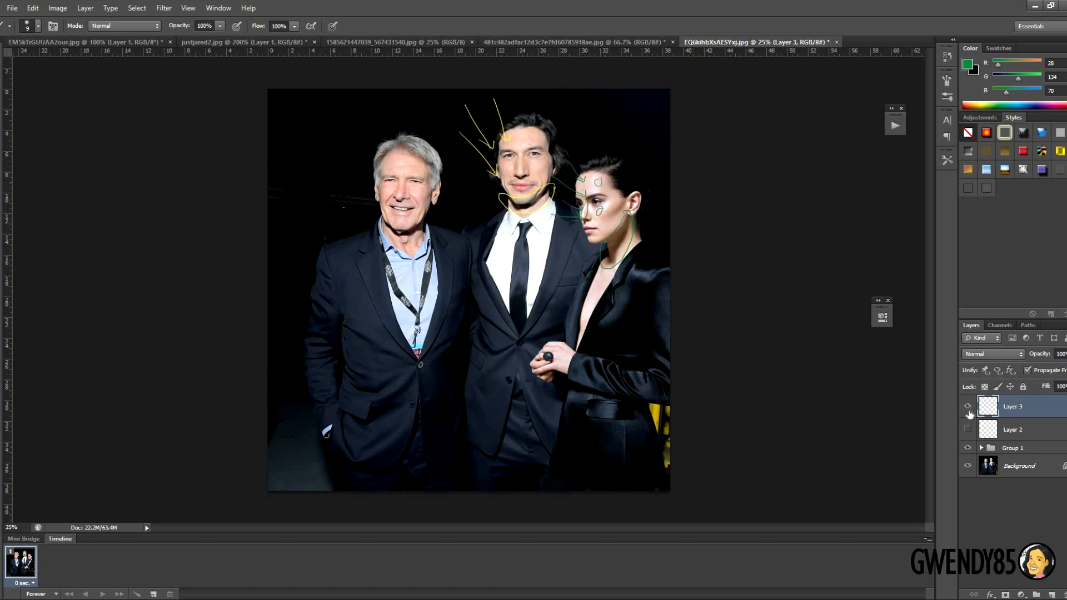
click(968, 409)
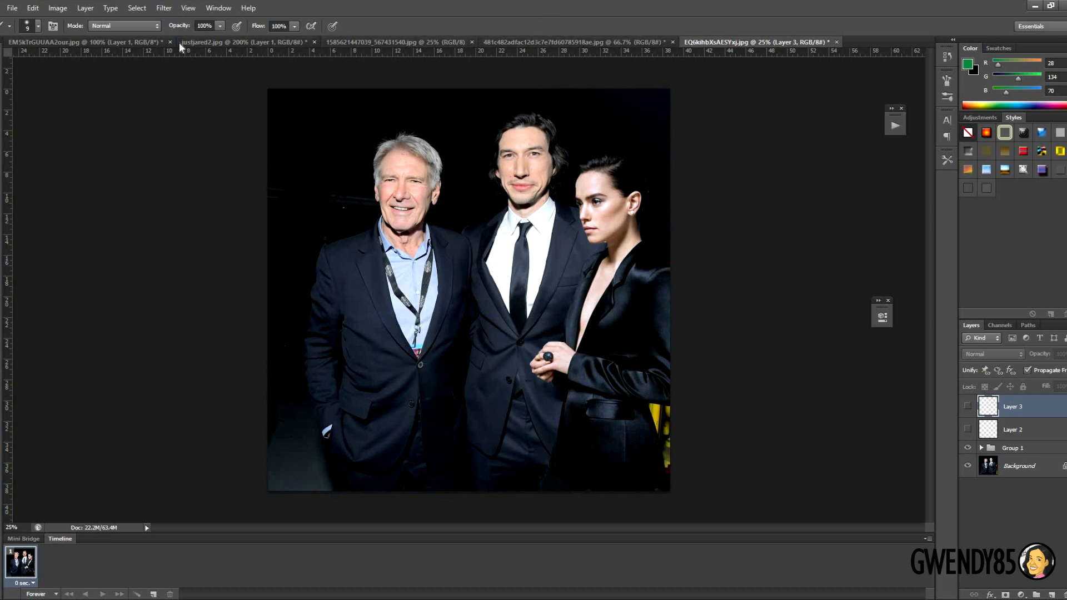
- Examine the lighting on both faces in the photo of the green-sweater woman and white-shirt man at different magnifications
click(359, 42)
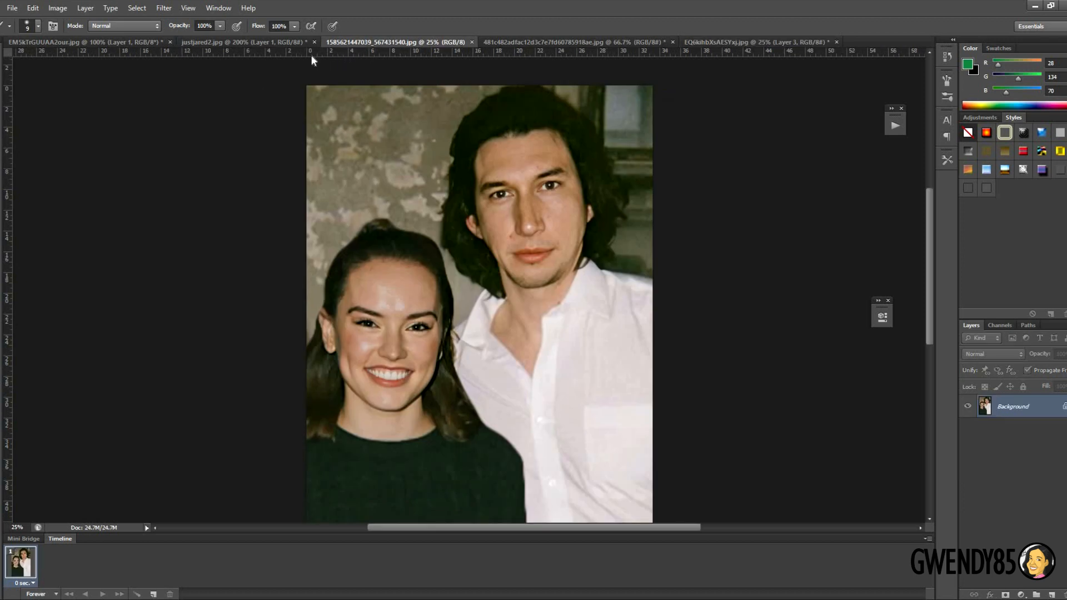
key(ctrl+minus)
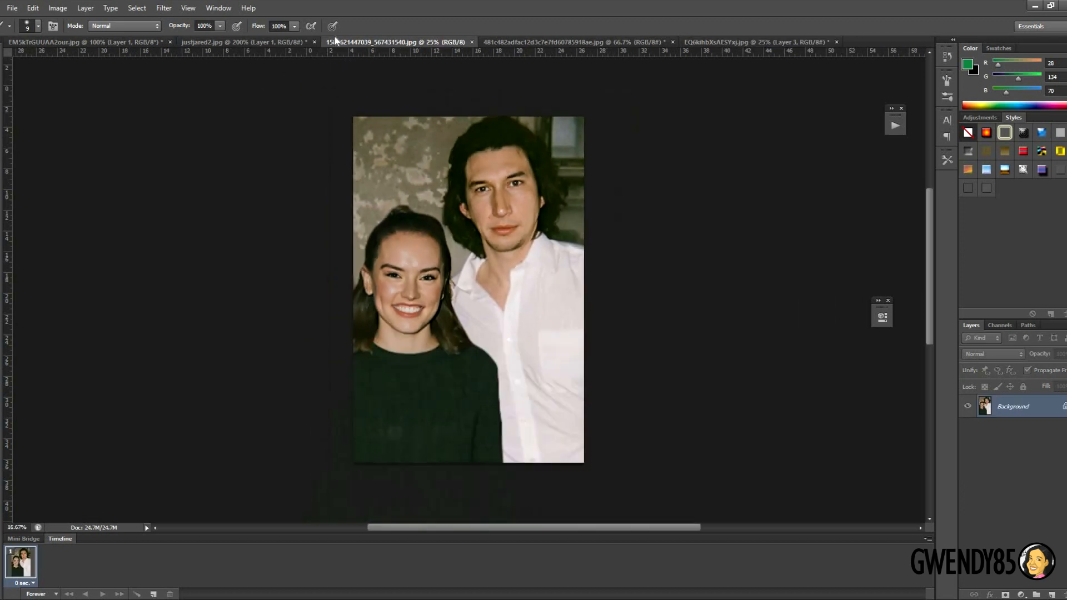
key(ctrl+minus)
key(ctrl+plus)
key(ctrl+plus)
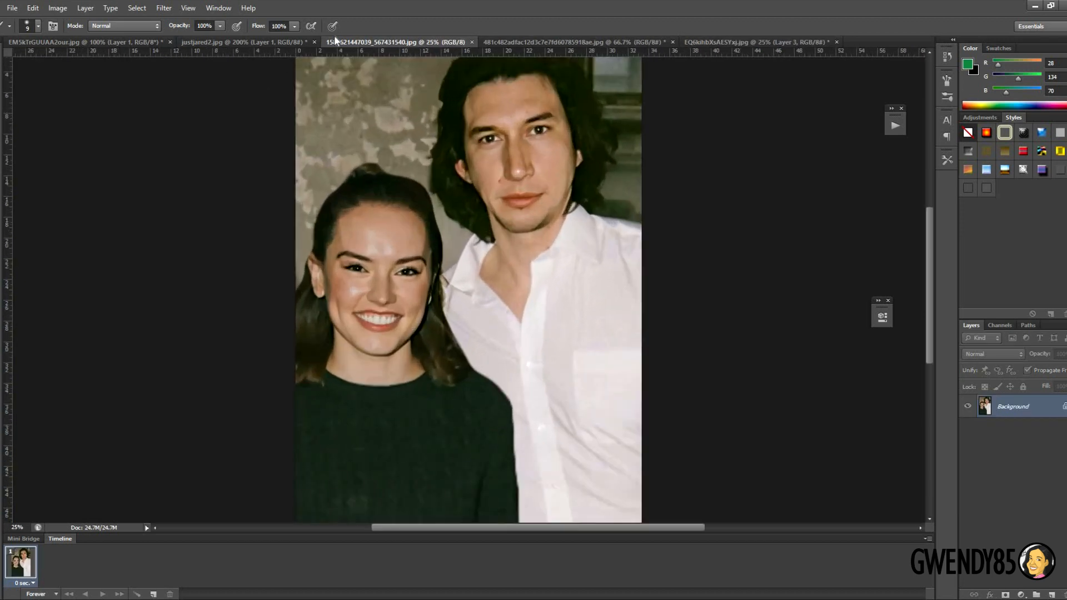
key(ctrl+plus)
key(ctrl+minus)
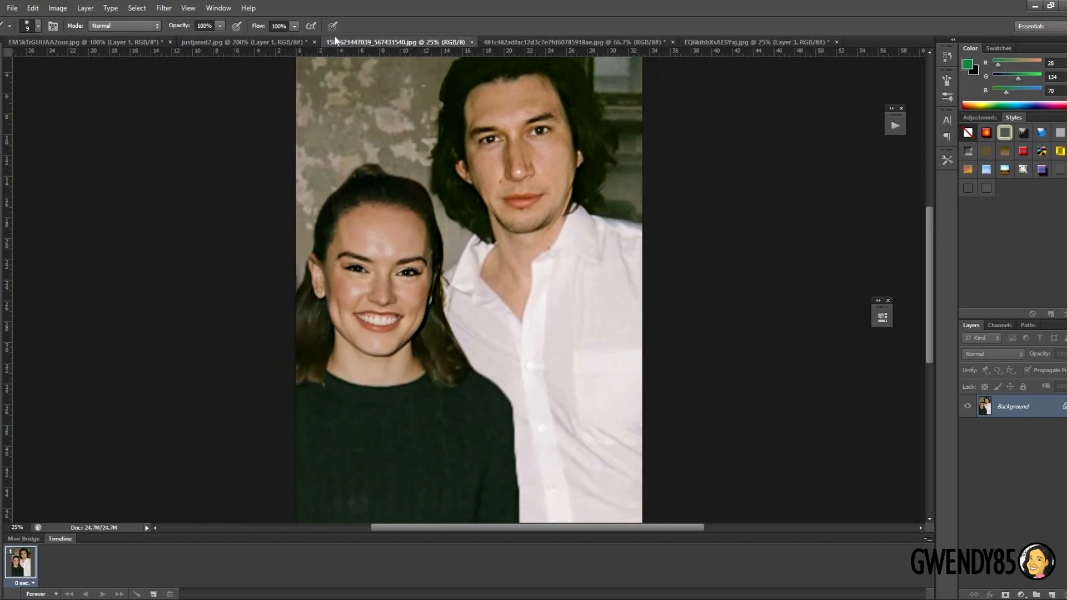
- Delete the red-marked Layer 1 from both justjared2.jpg and the three-person group photo
click(231, 42)
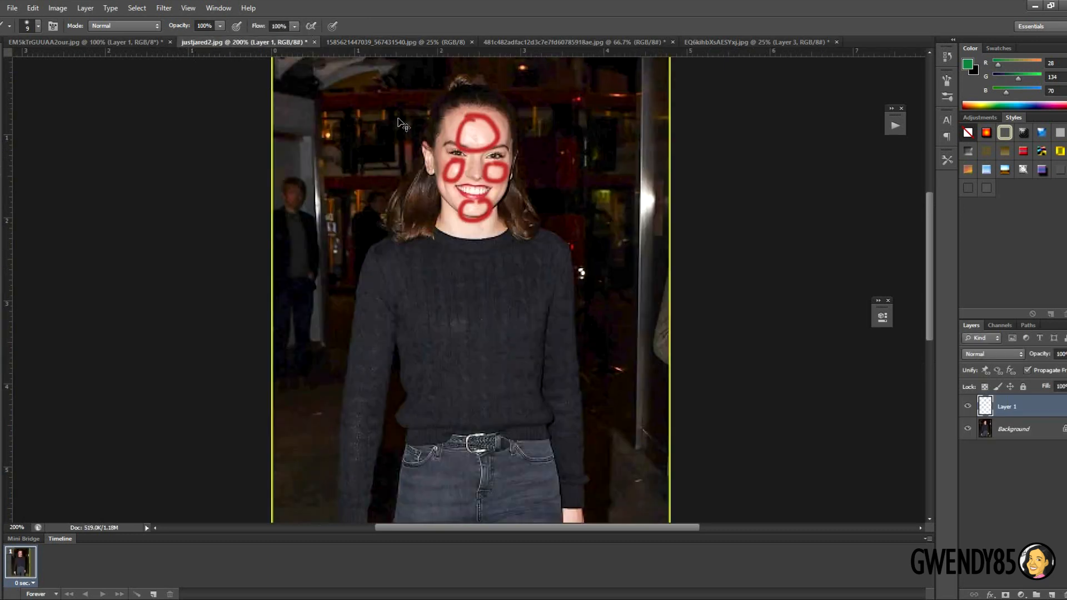
drag(1018, 411, 1063, 595)
click(150, 43)
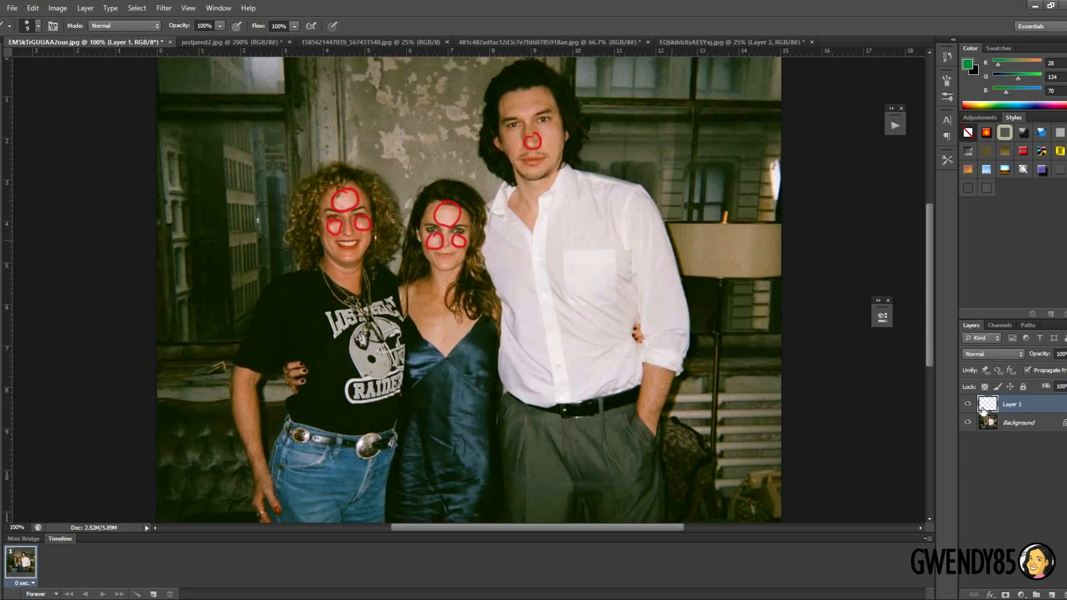
drag(1006, 405, 1053, 594)
- Copy the whole justjared2.jpg picture into the three-person group photo and move it over the two women beside the man
click(202, 44)
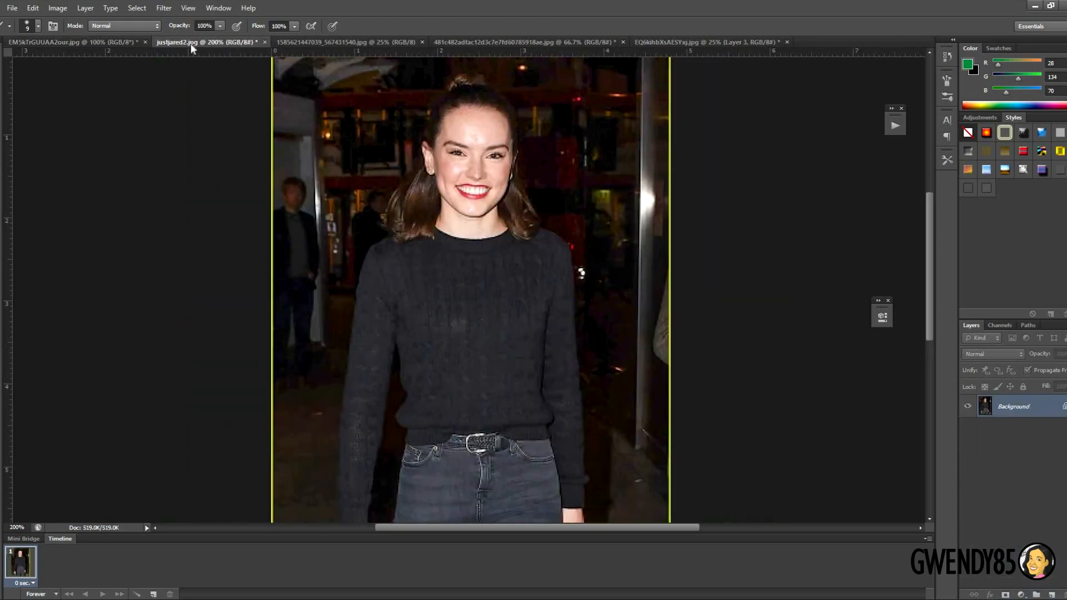
key(l)
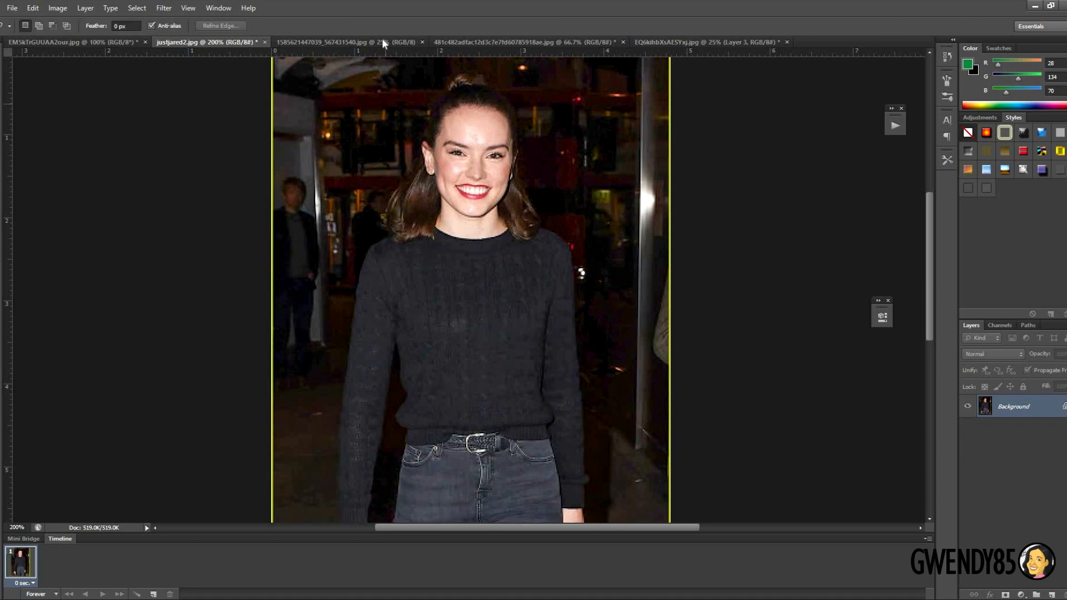
key(ctrl+minus)
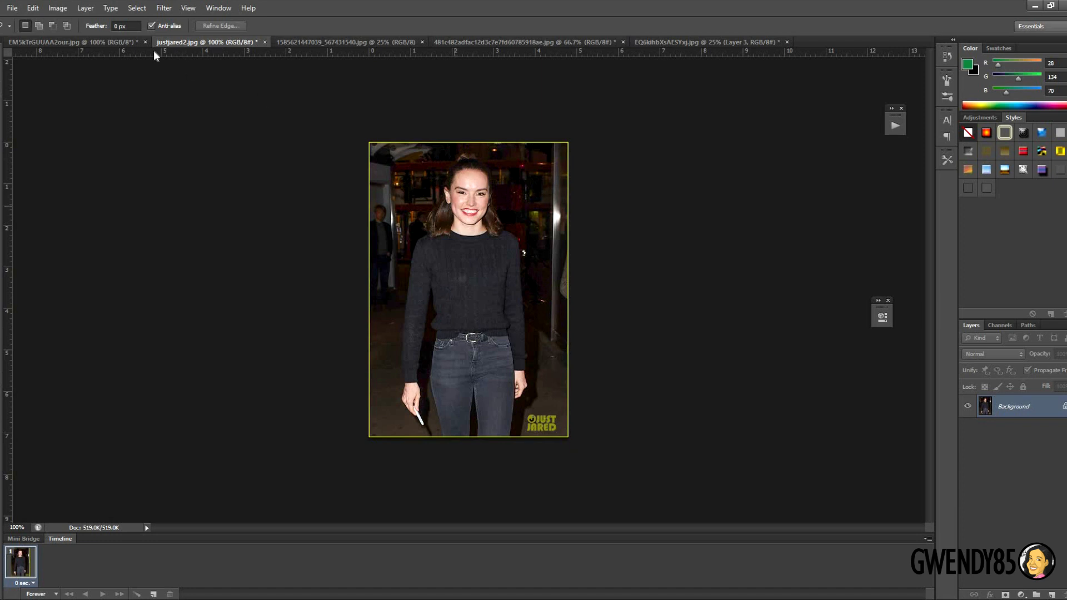
click(120, 45)
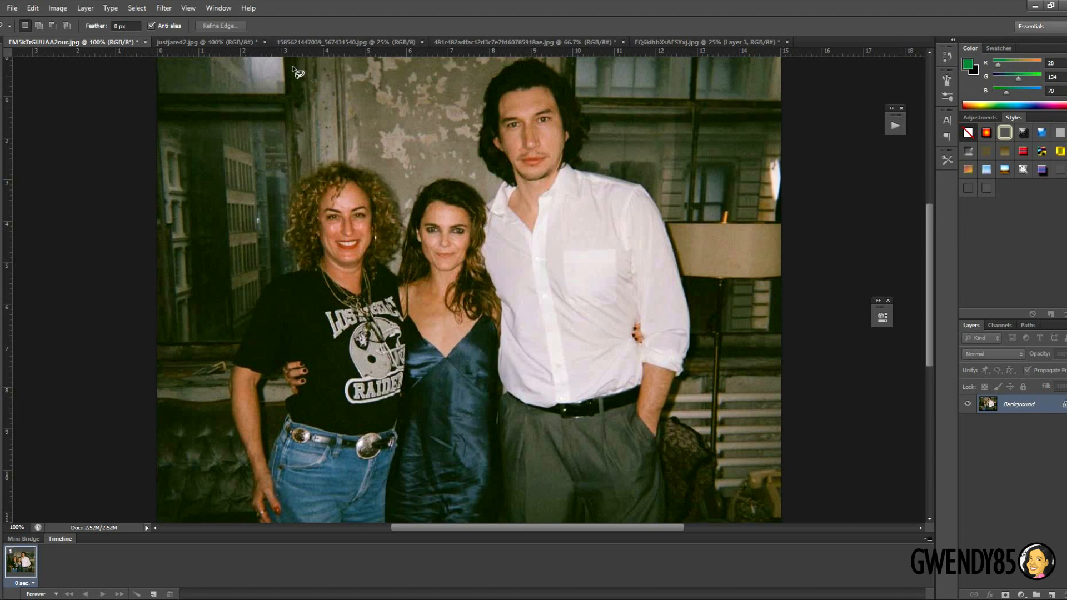
click(209, 44)
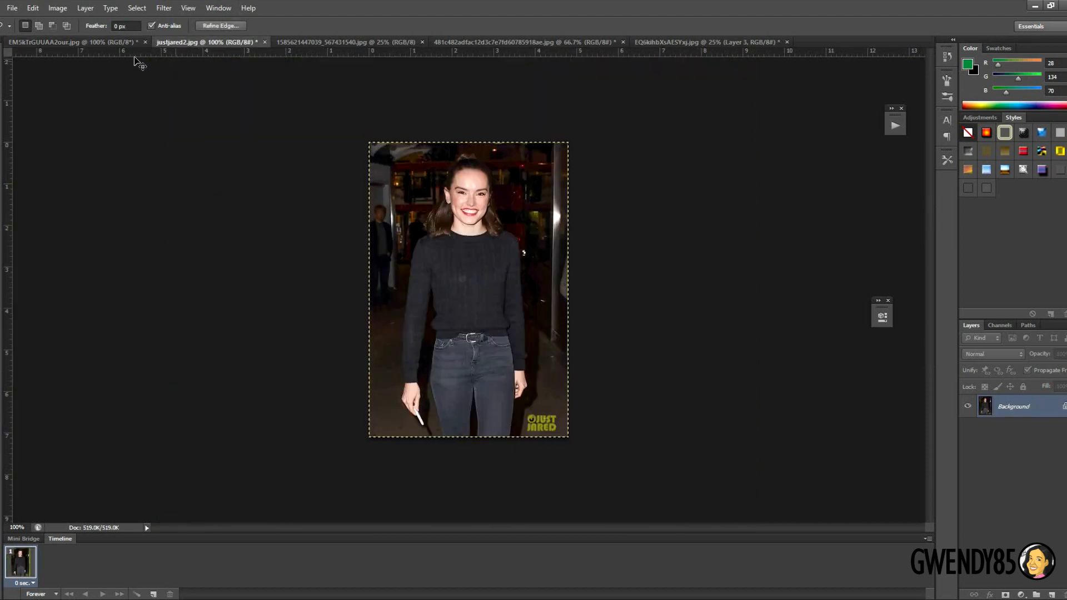
click(114, 43)
key(ctrl+v)
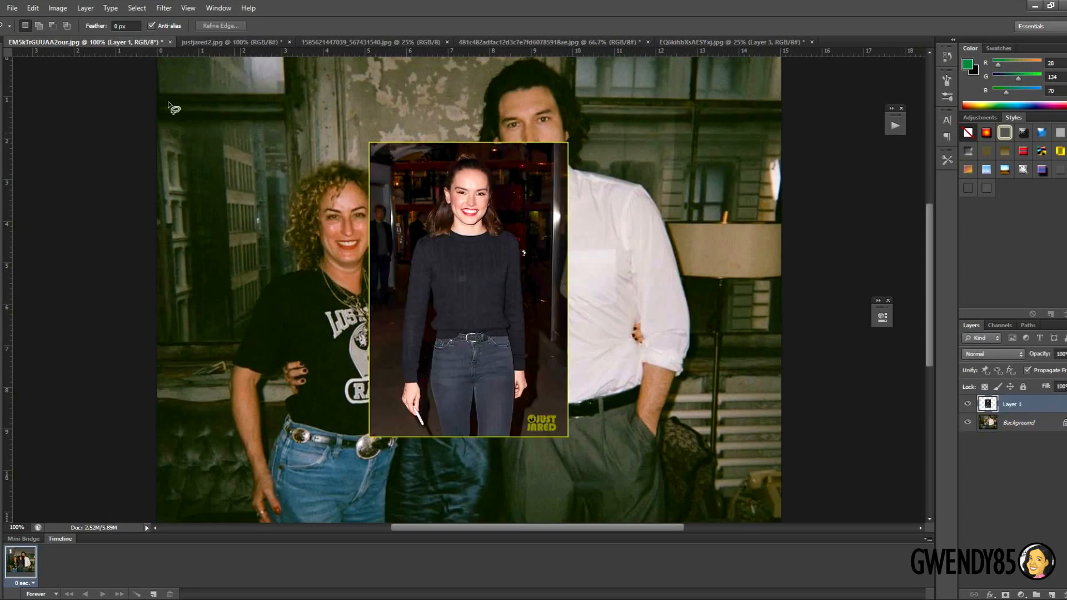
key(v)
drag(450, 187, 358, 186)
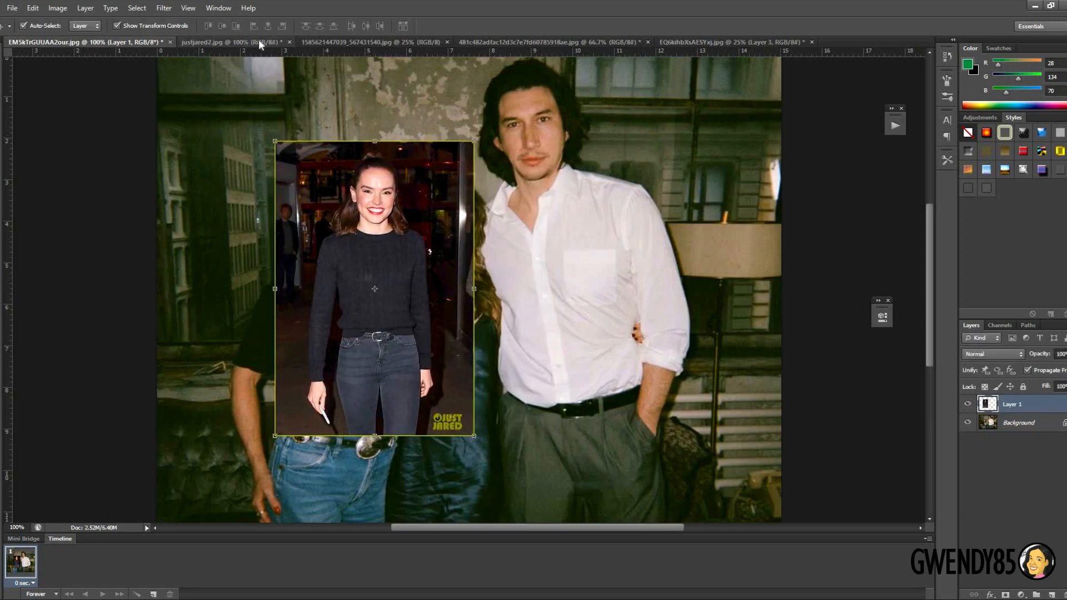
- Review justjared2.jpg and the photo of the green-sweater woman with the white-shirt man
click(252, 43)
click(339, 43)
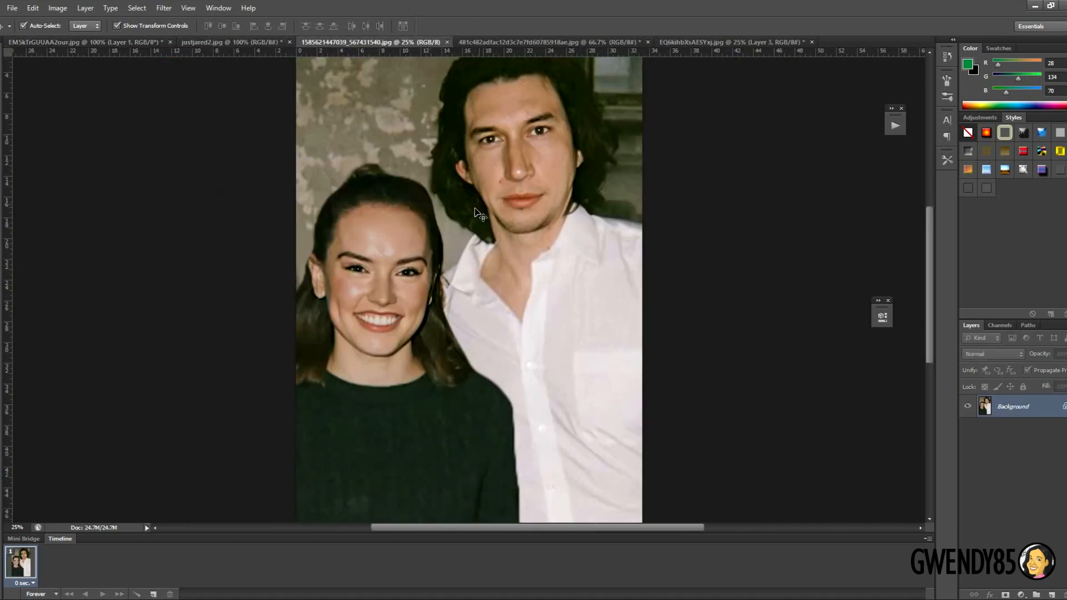
- Review the three-person group photo and justjared2.jpg, ending on the group photo
click(98, 42)
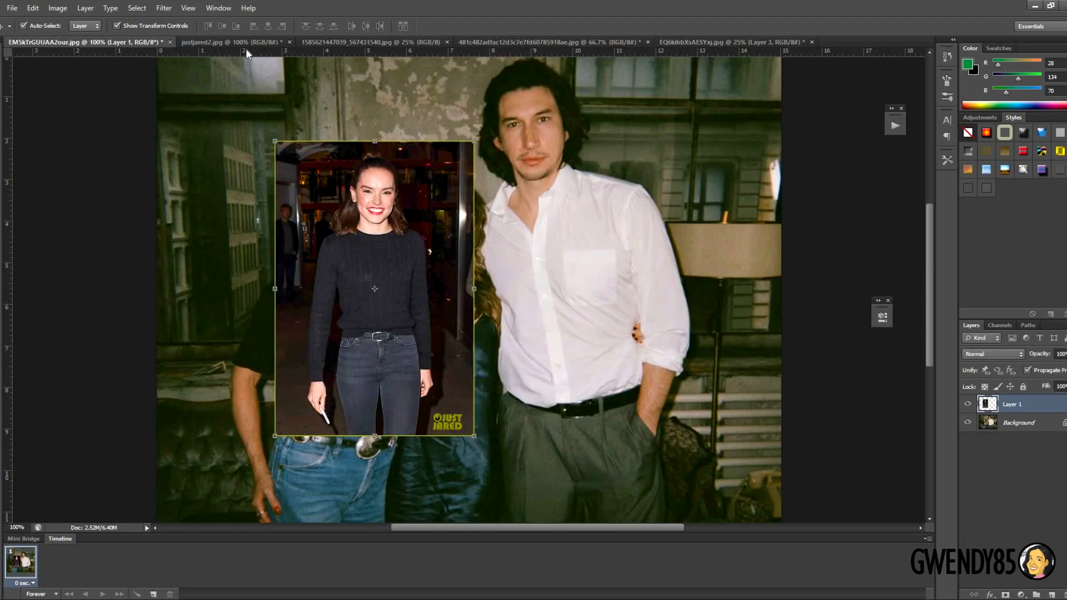
click(228, 44)
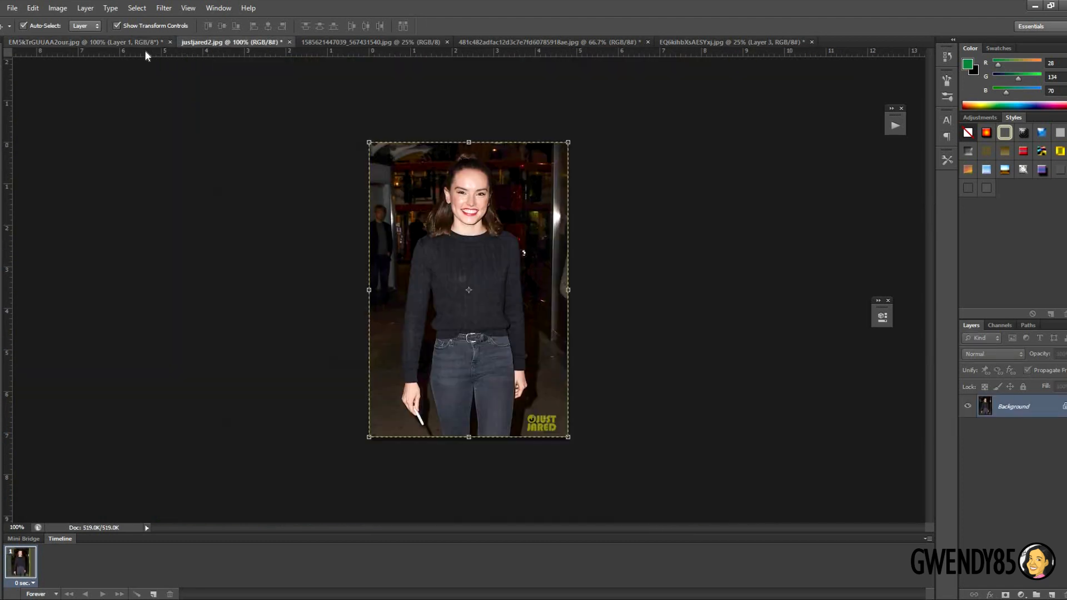
click(145, 43)
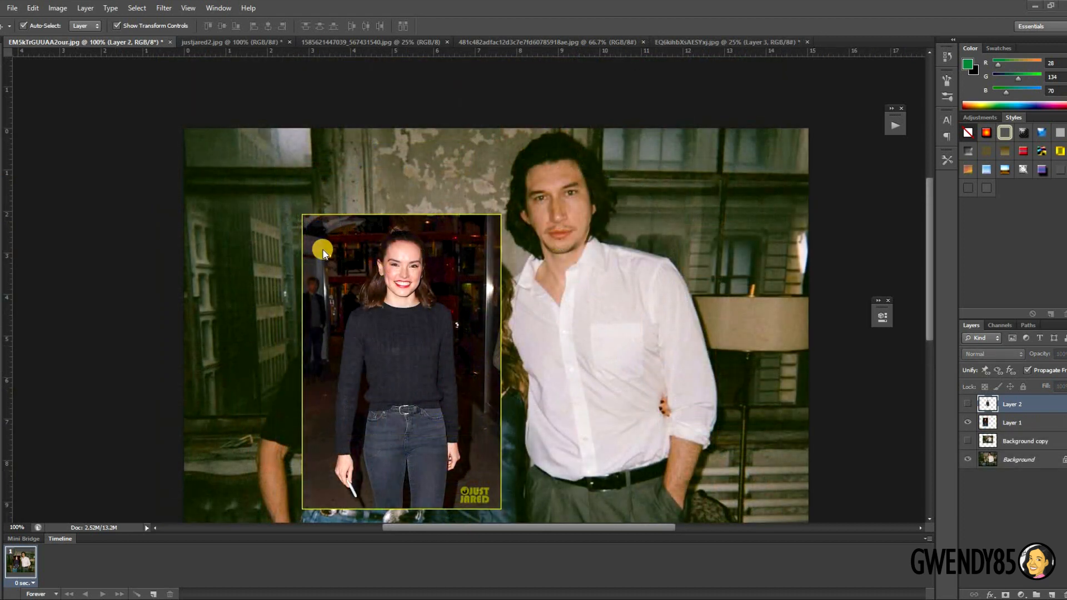
- Try enlarging the dark-sweater woman's picture on Layer 1 beside the man, and undo the enlargement
click(408, 316)
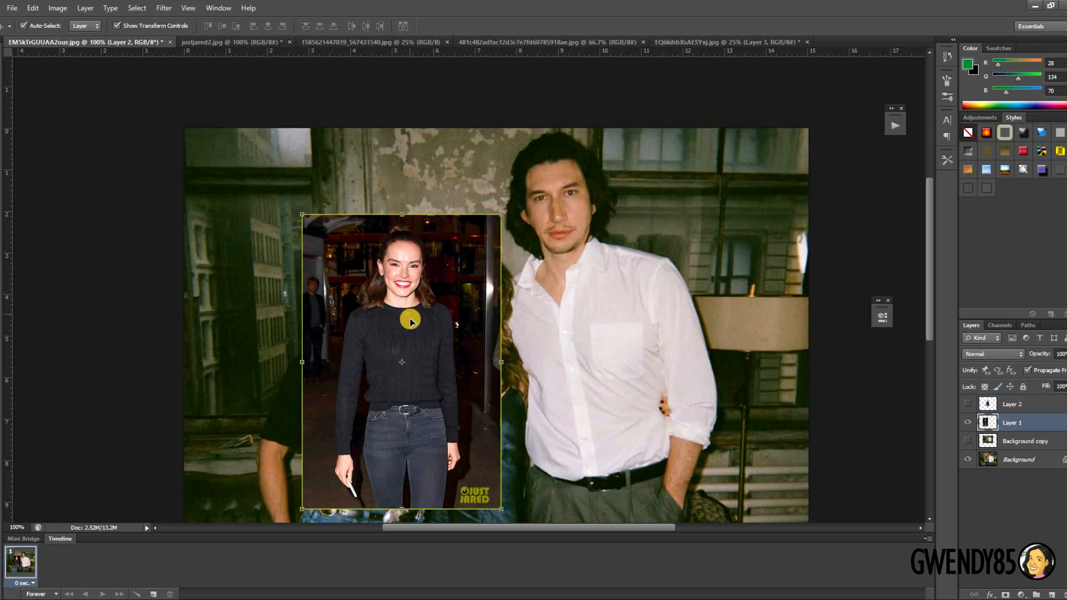
key(ctrl+t)
drag(579, 134, 590, 118)
drag(489, 237, 433, 287)
drag(513, 166, 527, 142)
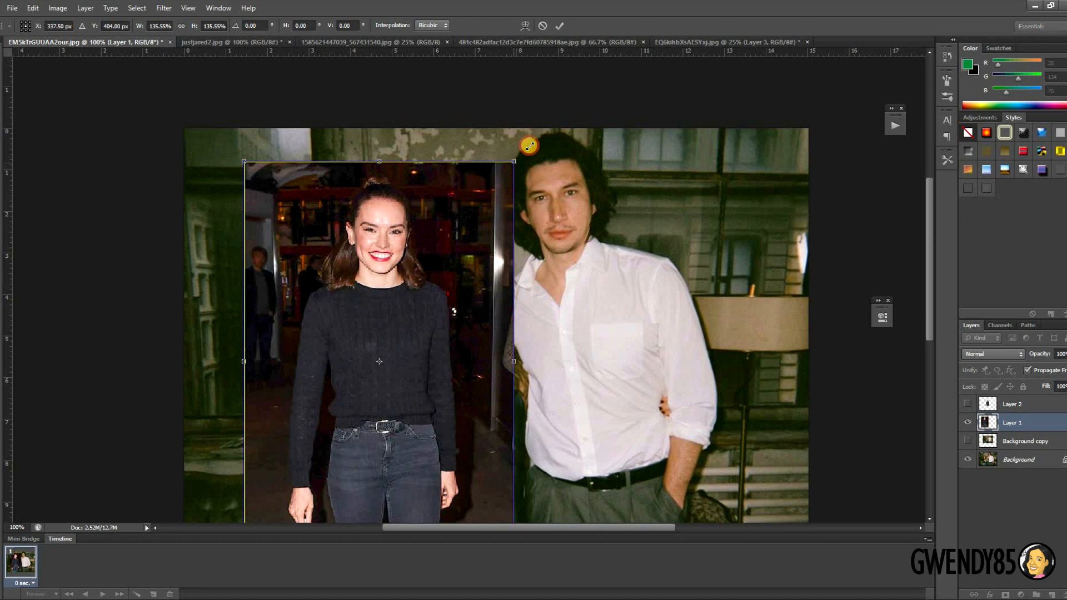
key(Return)
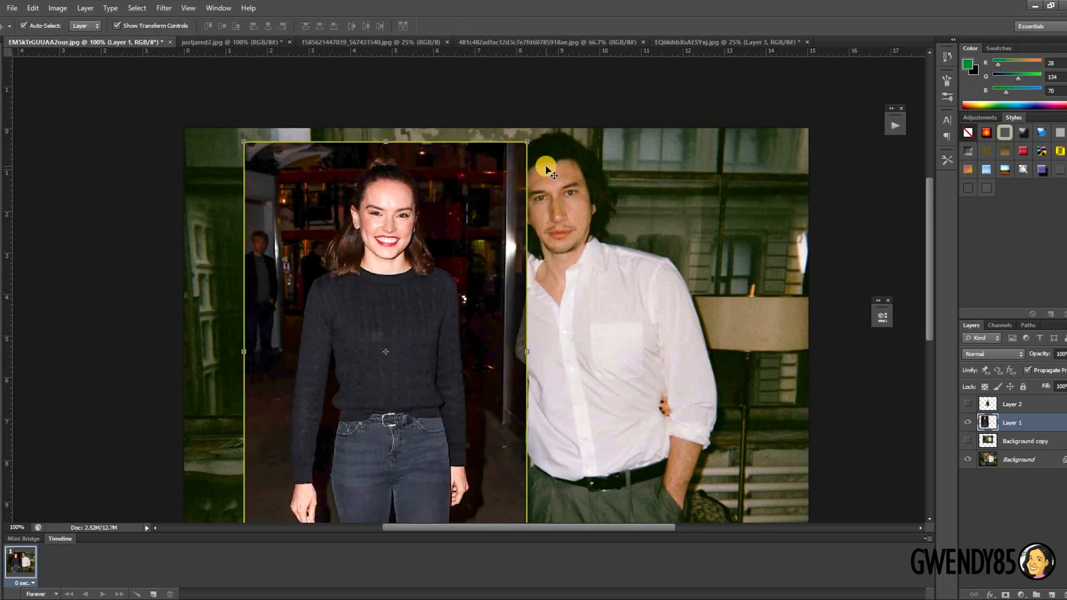
click(612, 287)
key(ctrl+z)
click(619, 302)
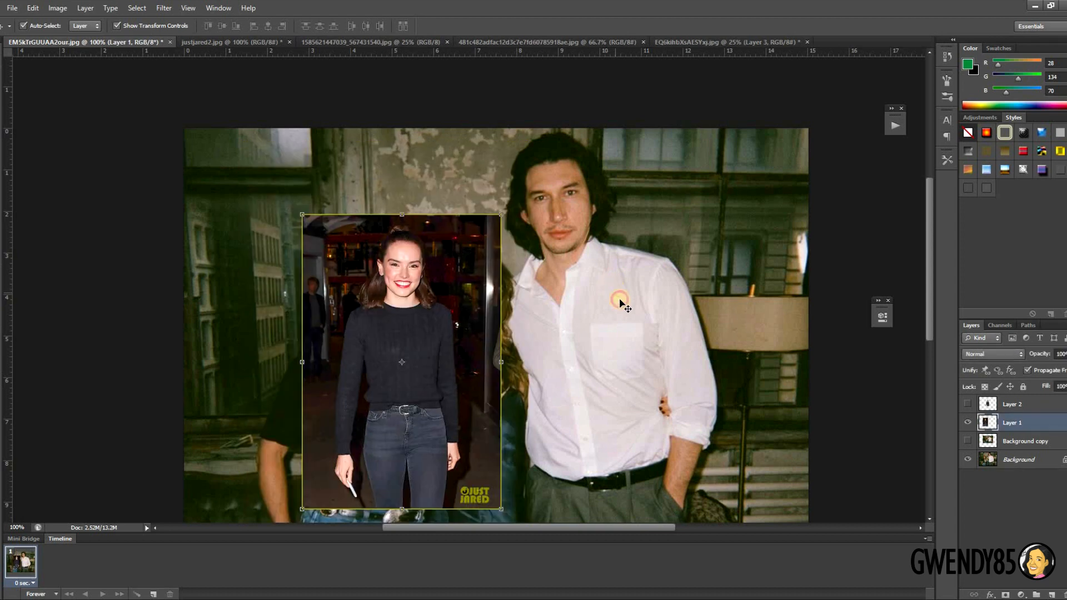
- Show the reduced Background copy beside the woman's picture to compare sharpness and size, and hide it again
click(1005, 466)
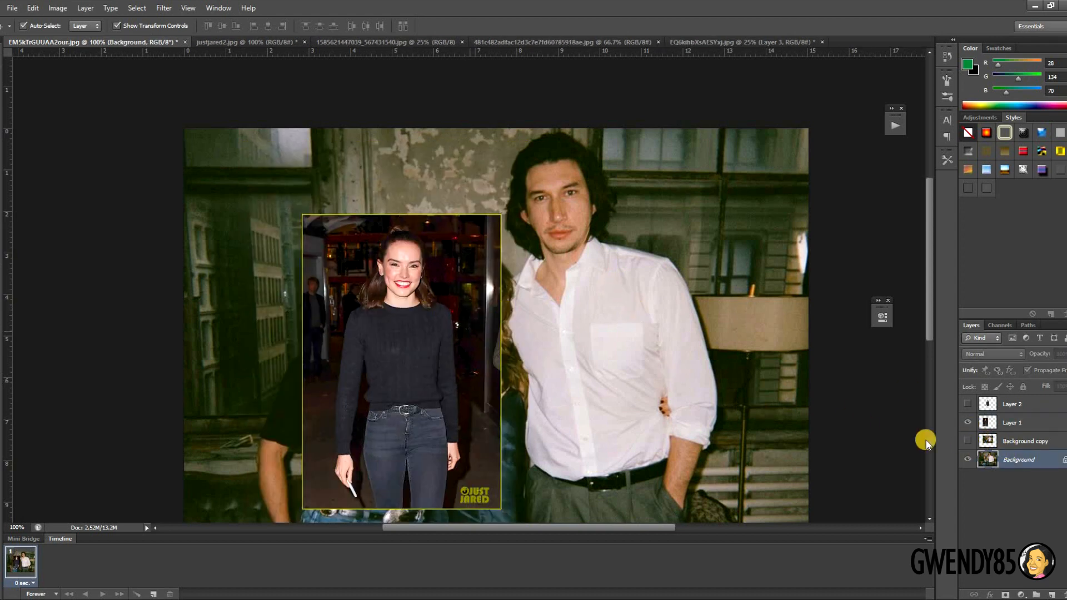
click(968, 444)
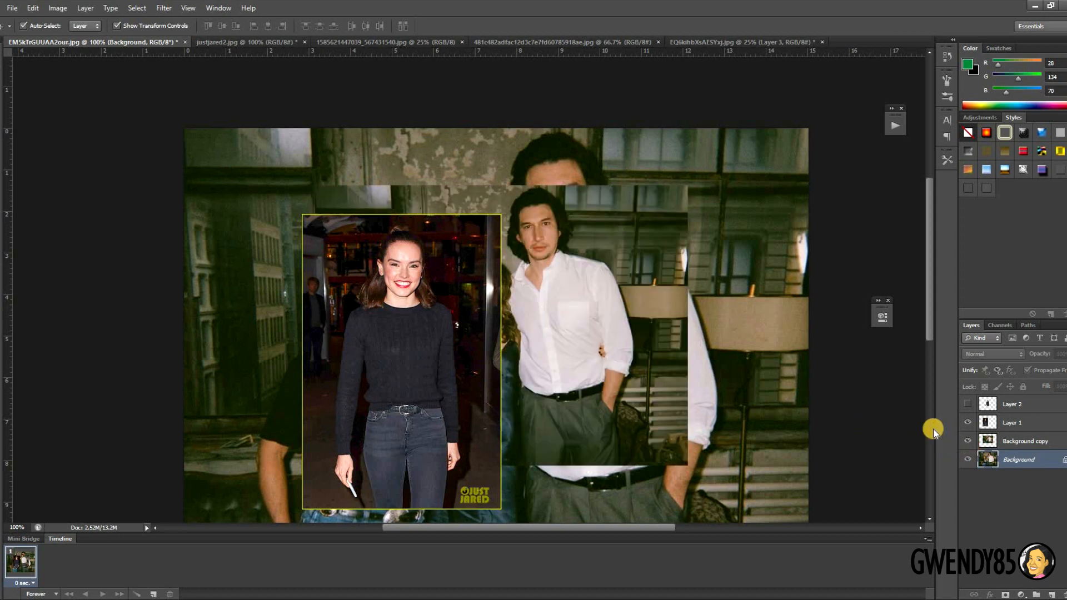
key(ctrl+plus)
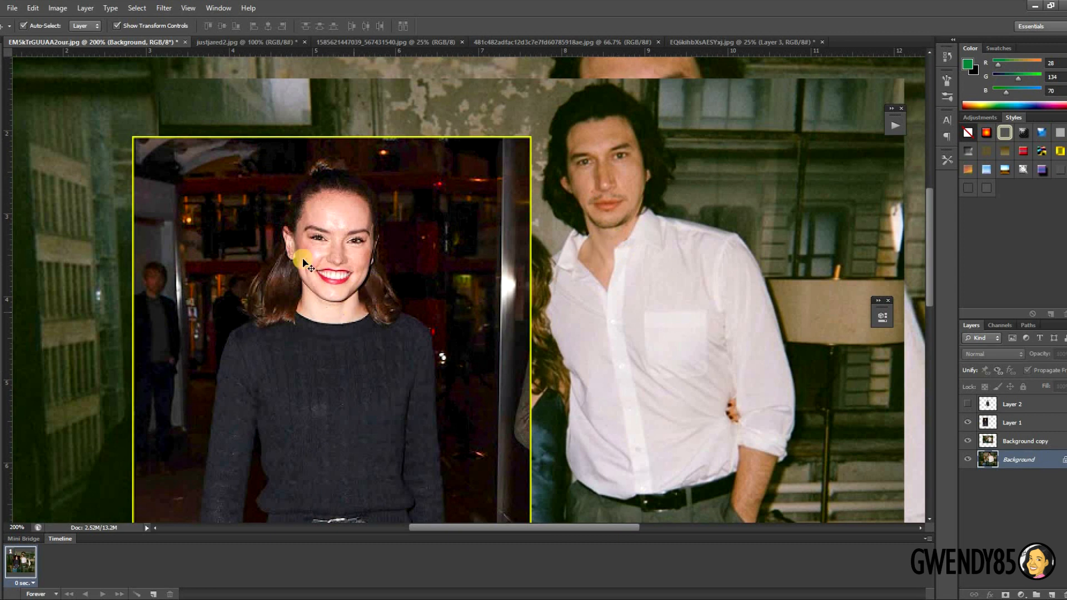
click(970, 442)
- Scale Layer 1 up proportionally to about 141% and place it over the two women beside the man
click(1003, 425)
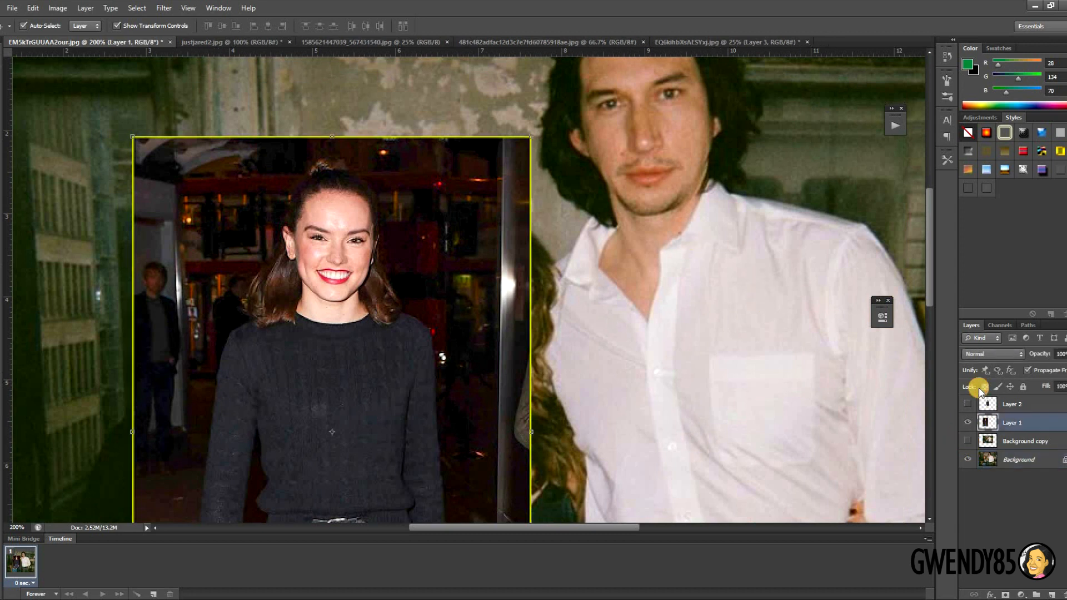
key(ctrl+minus)
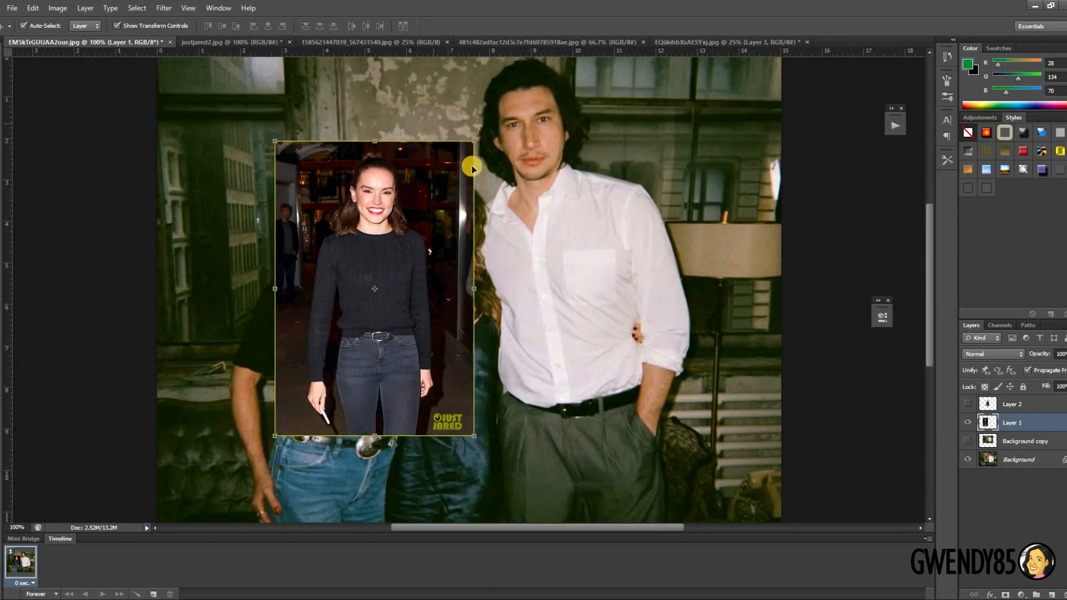
drag(475, 146, 556, 55)
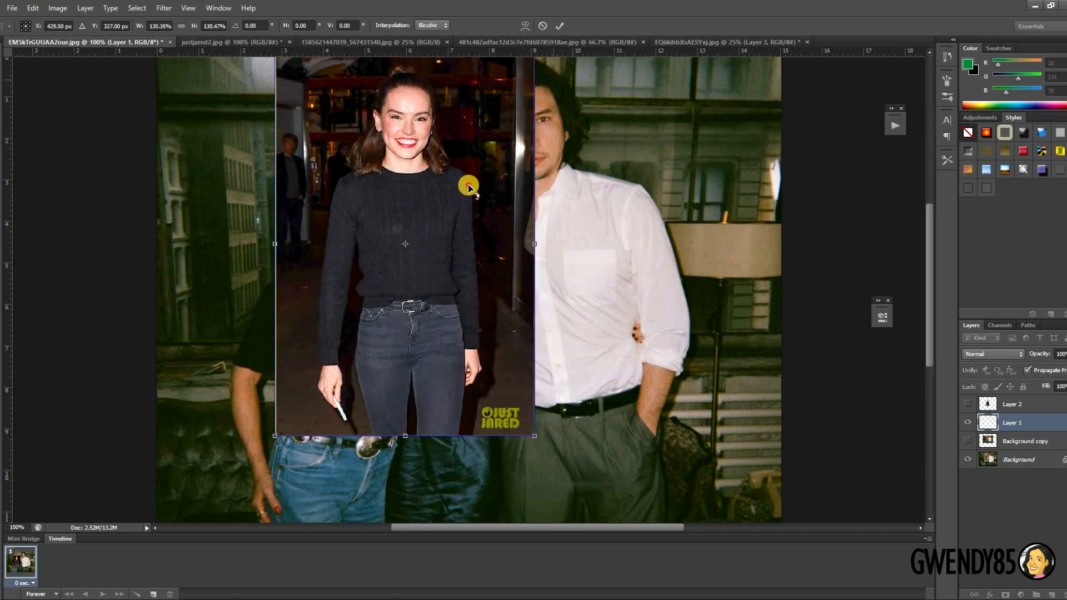
drag(435, 239, 368, 338)
drag(467, 154, 503, 129)
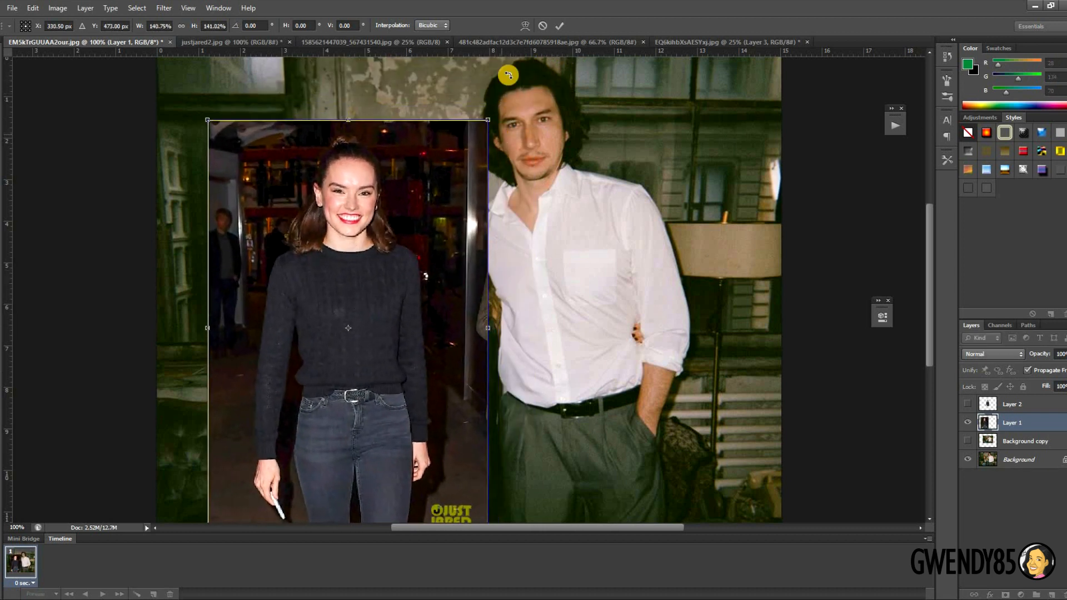
- Compare the woman's and the man's head sizes up close, and enlarge Layer 1 to about 147%
key(ctrl+plus)
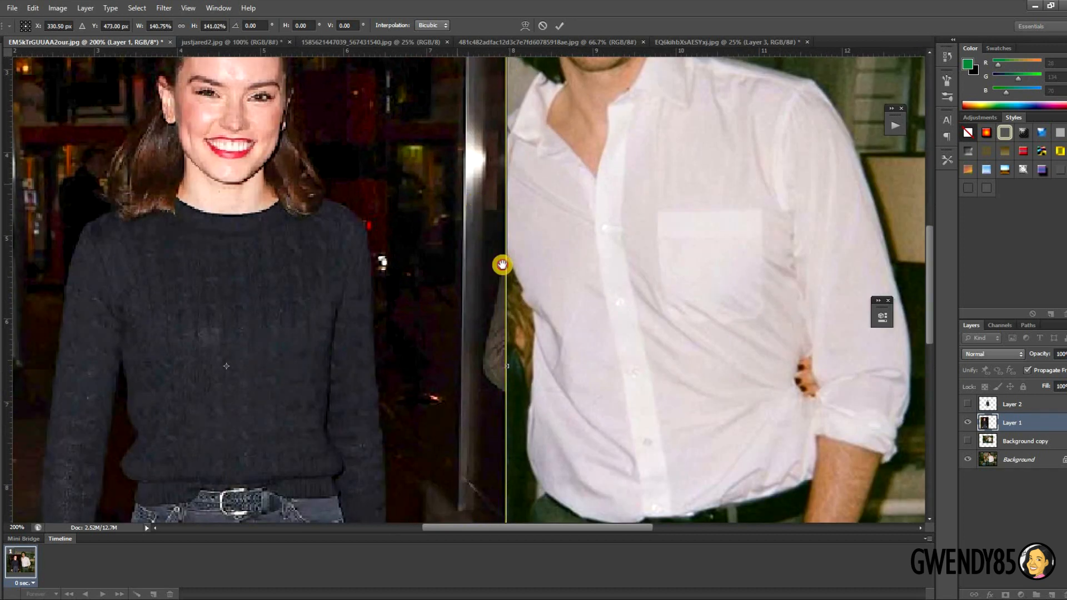
drag(503, 267, 476, 326)
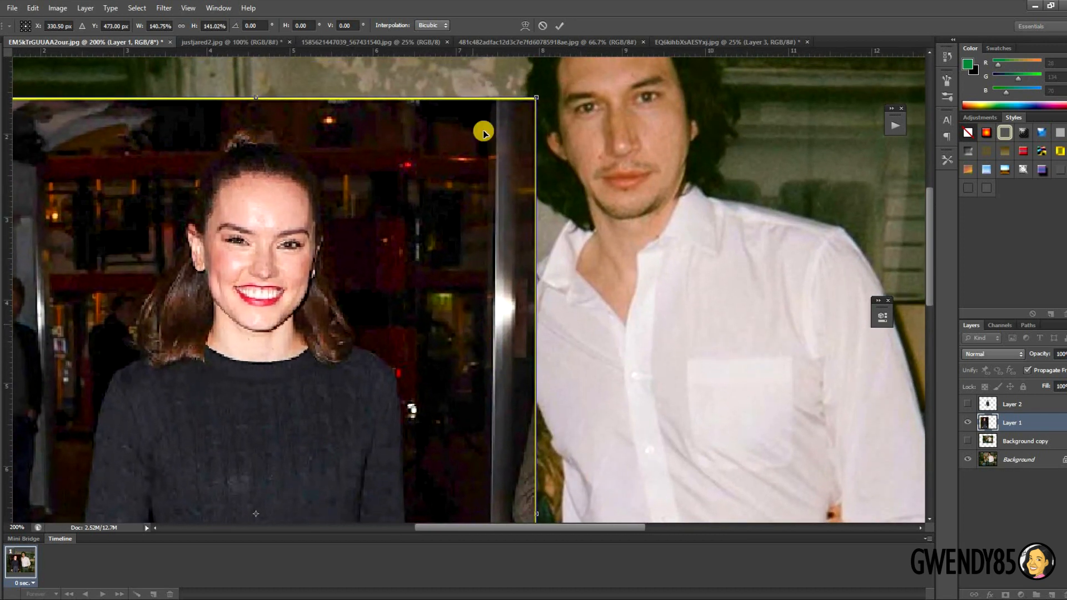
key(ctrl+minus)
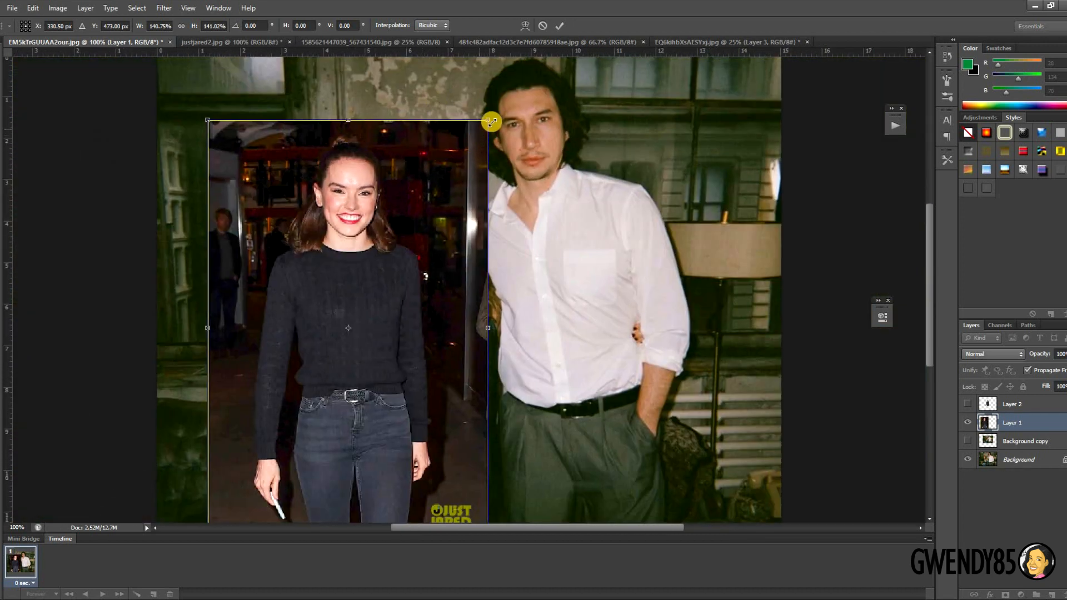
key(ctrl+plus)
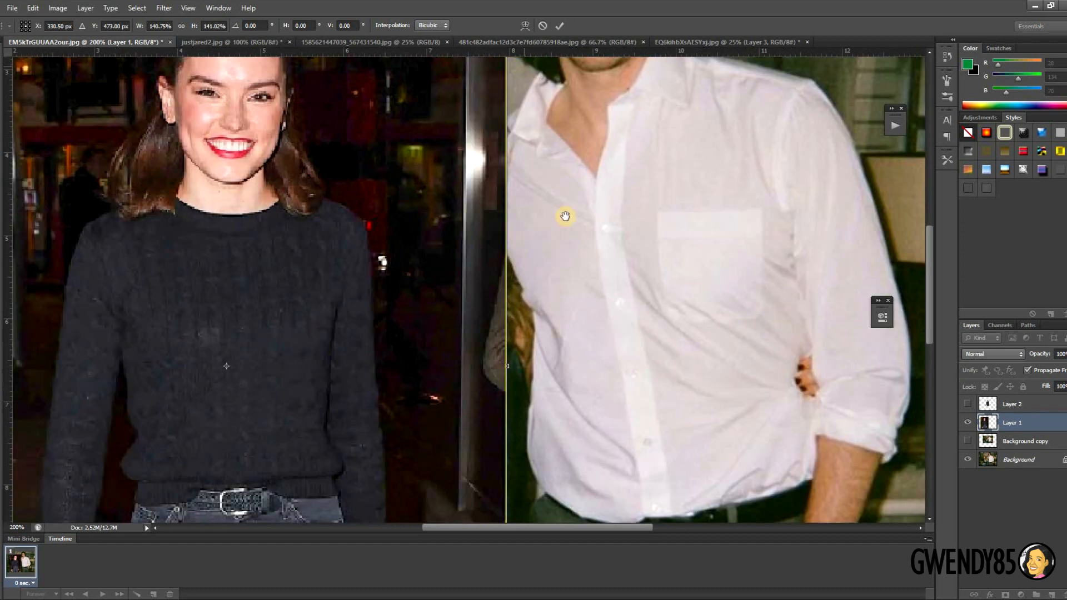
drag(564, 215, 484, 398)
drag(588, 305, 686, 217)
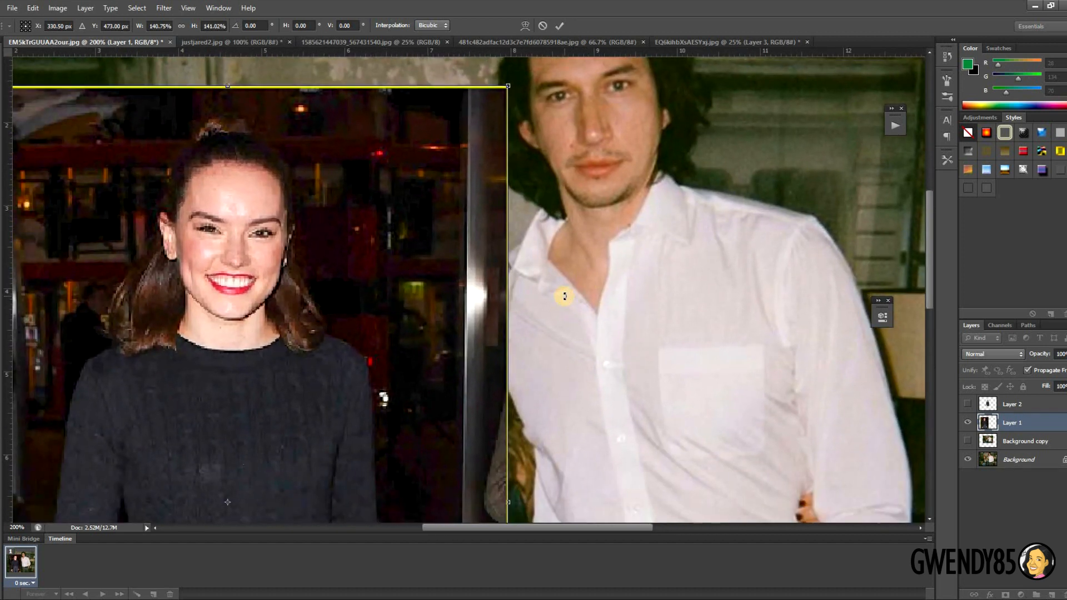
key(ctrl+minus)
drag(488, 115, 500, 100)
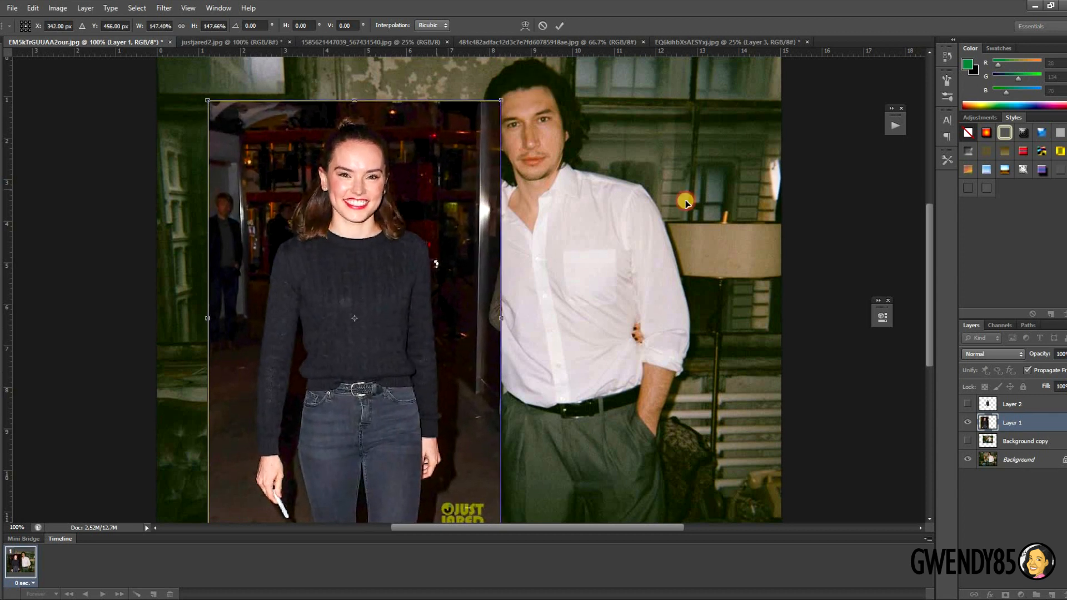
- Test the woman's picture on the man's other side, return it over the two women, and apply a scale of about 151%
drag(448, 184, 795, 173)
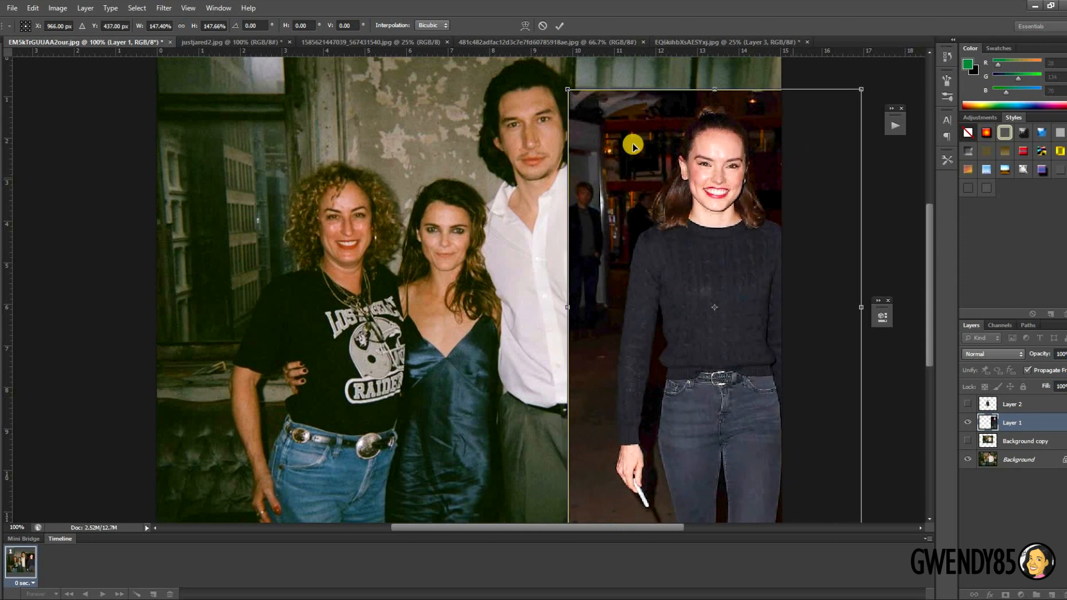
drag(567, 87, 564, 81)
drag(694, 206, 327, 216)
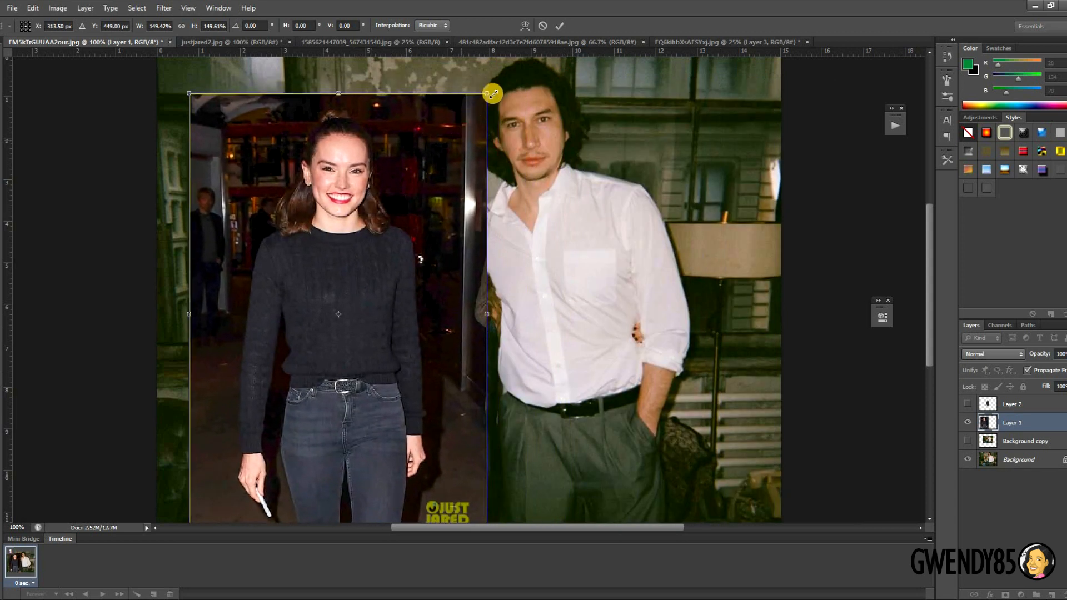
drag(493, 93, 494, 89)
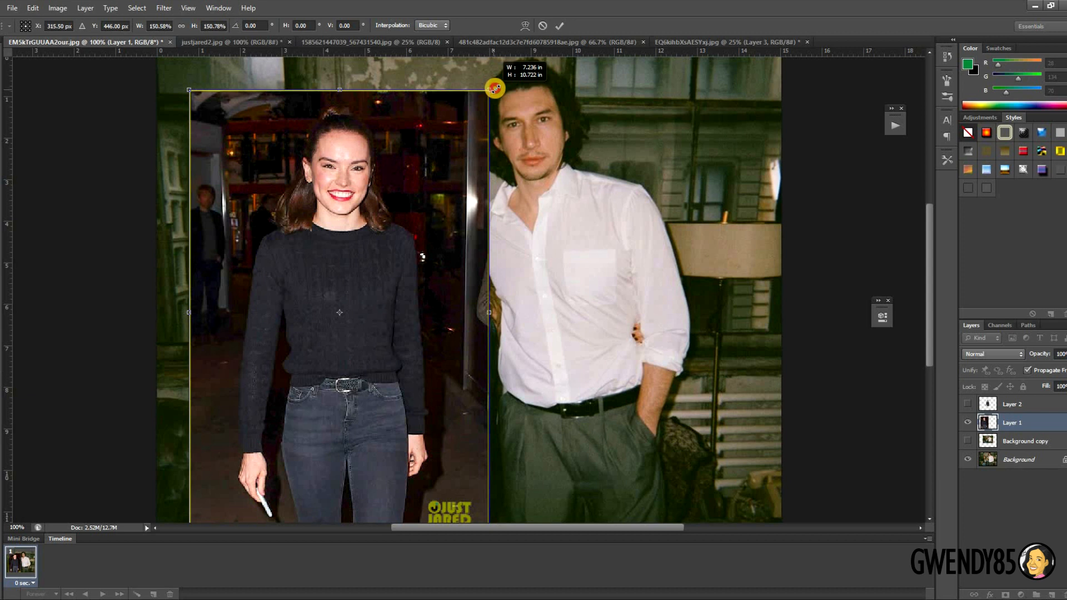
drag(494, 88, 497, 89)
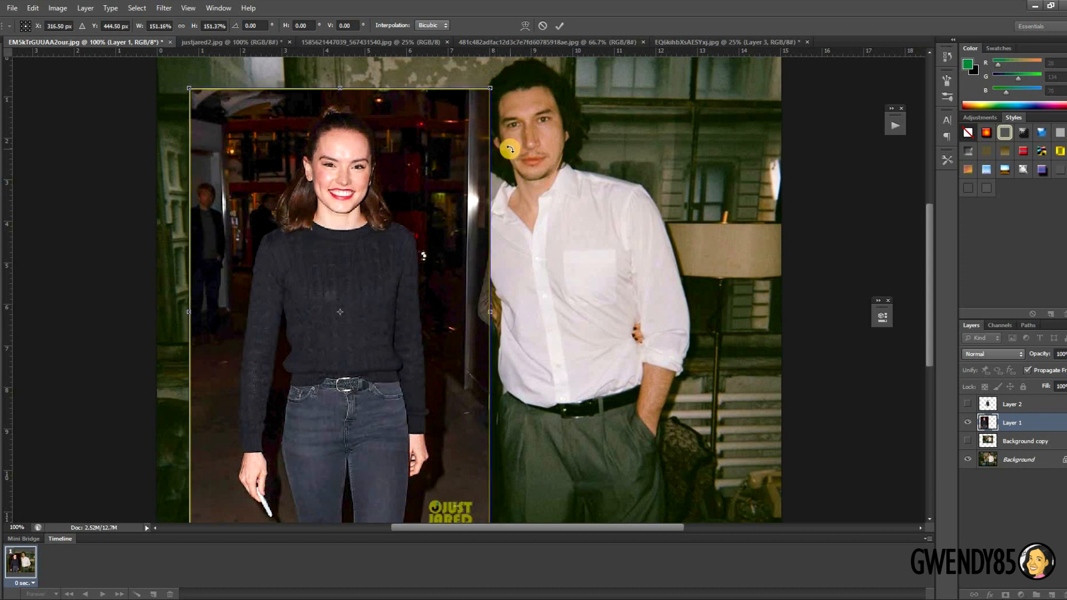
key(Return)
- Outline the woman's head on Layer 1 with the Lasso tool, from the hair bun down to the chin
key(ctrl+plus)
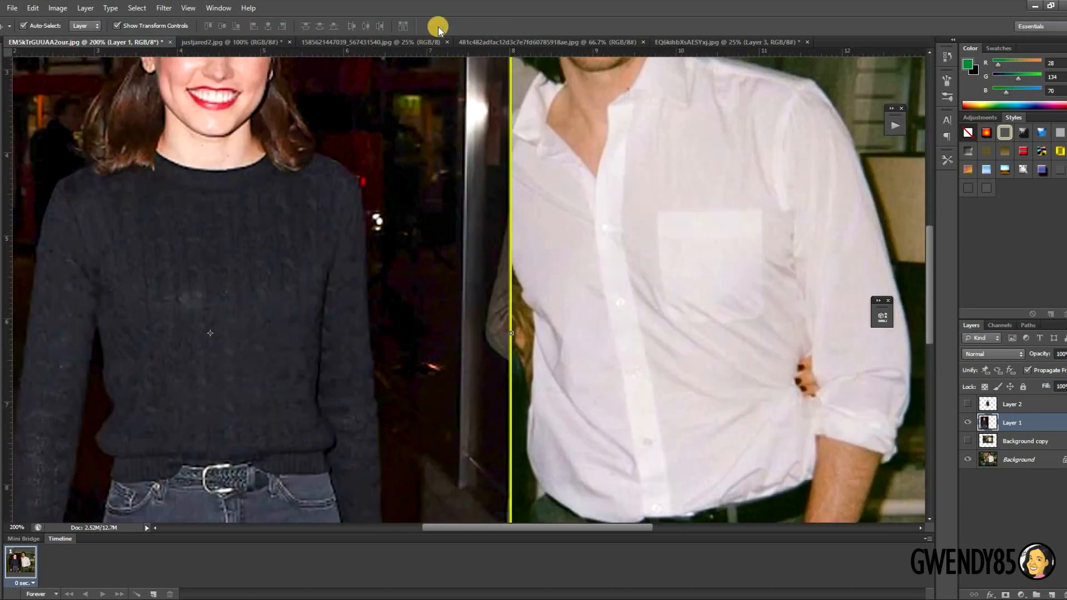
drag(460, 155, 507, 312)
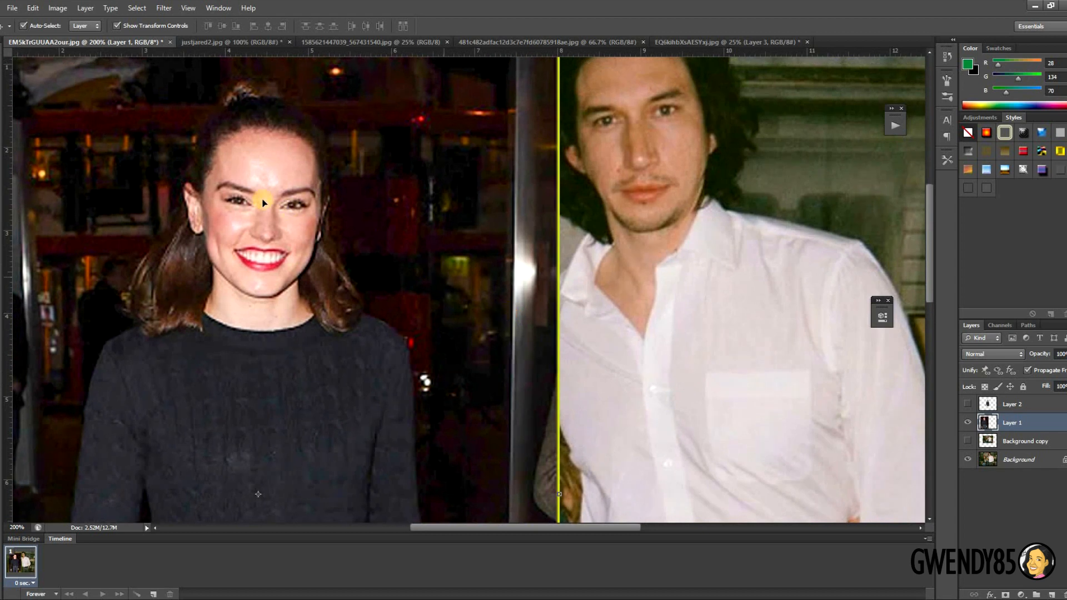
drag(341, 264, 417, 291)
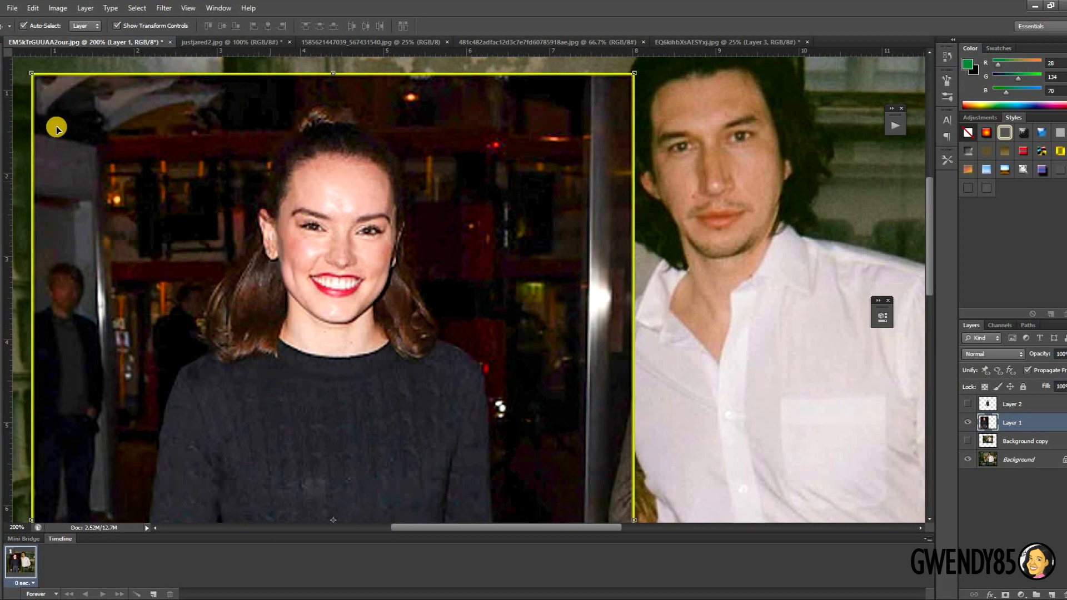
key(l)
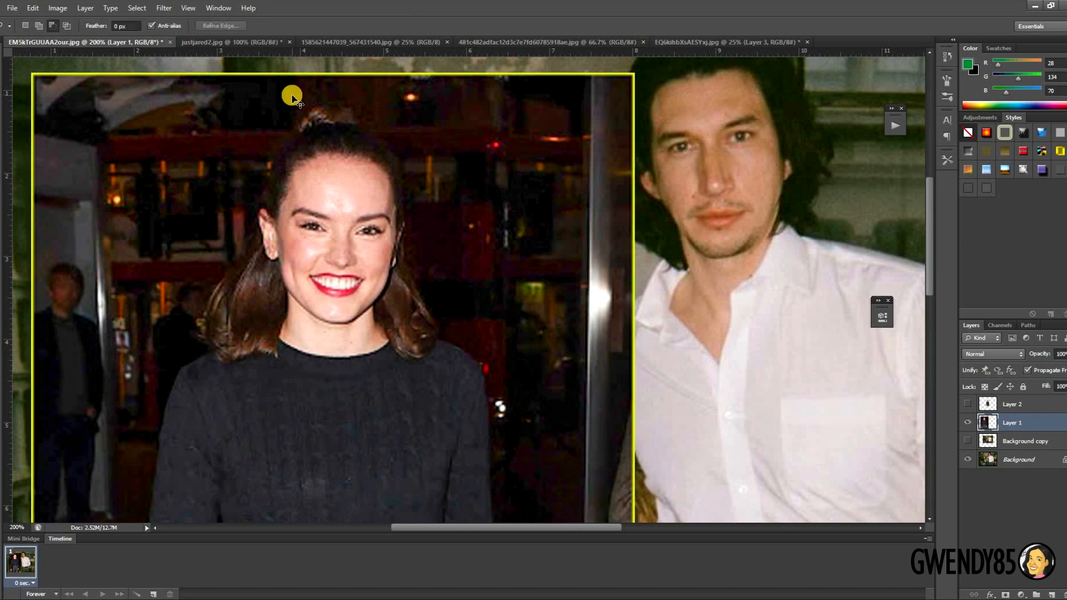
key(ctrl+minus)
key(ctrl+plus)
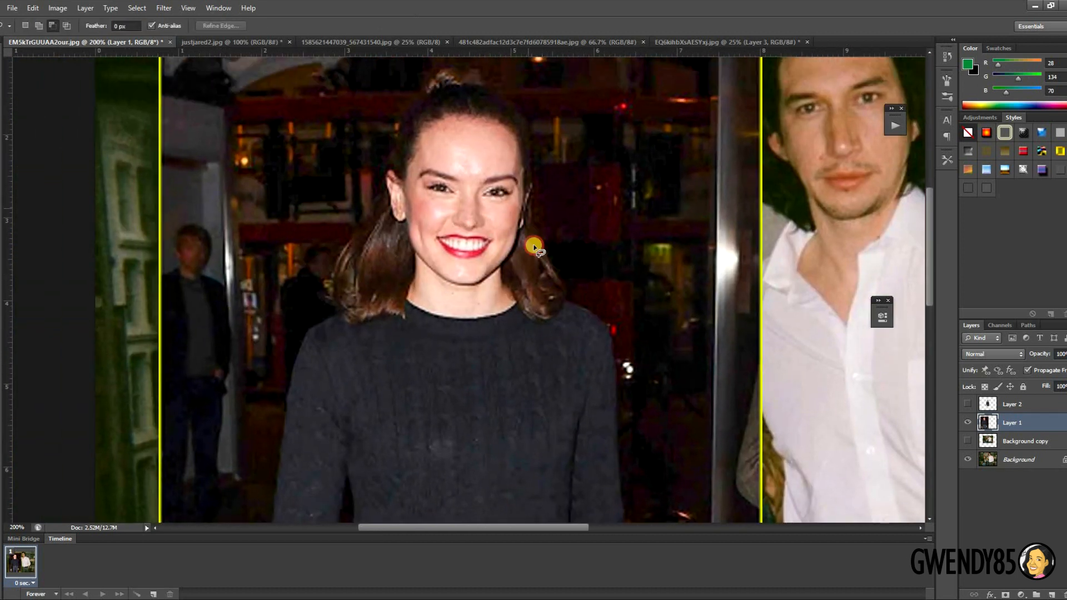
drag(535, 246, 559, 290)
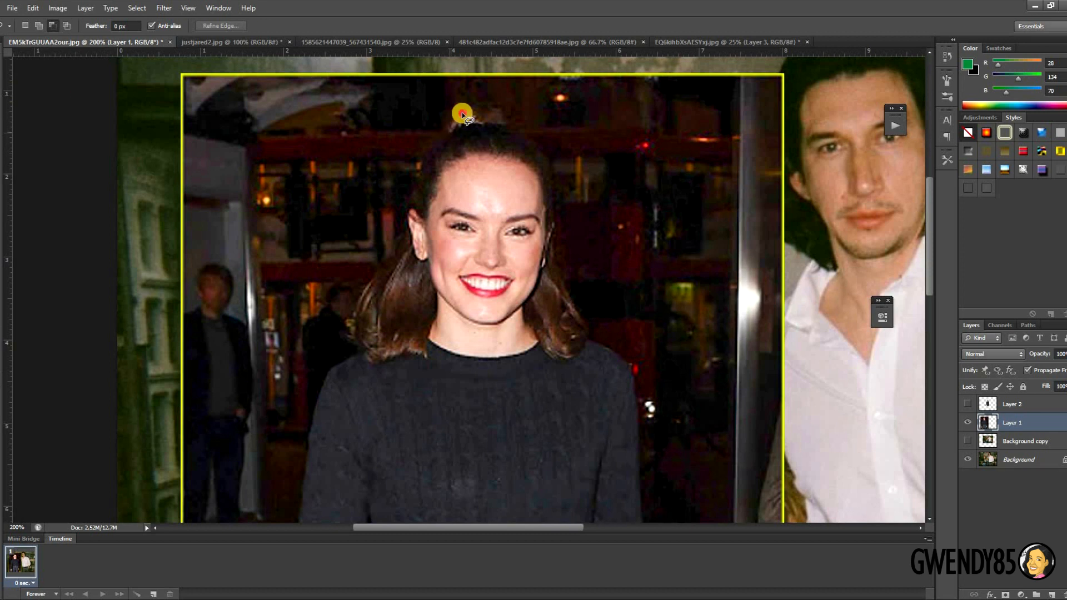
mouse_move(463, 115)
mouse_down()
mouse_move(503, 111)
mouse_move(546, 160)
mouse_move(552, 212)
mouse_move(535, 274)
mouse_move(493, 319)
mouse_move(448, 315)
mouse_move(426, 275)
mouse_move(409, 215)
mouse_move(451, 128)
mouse_up()
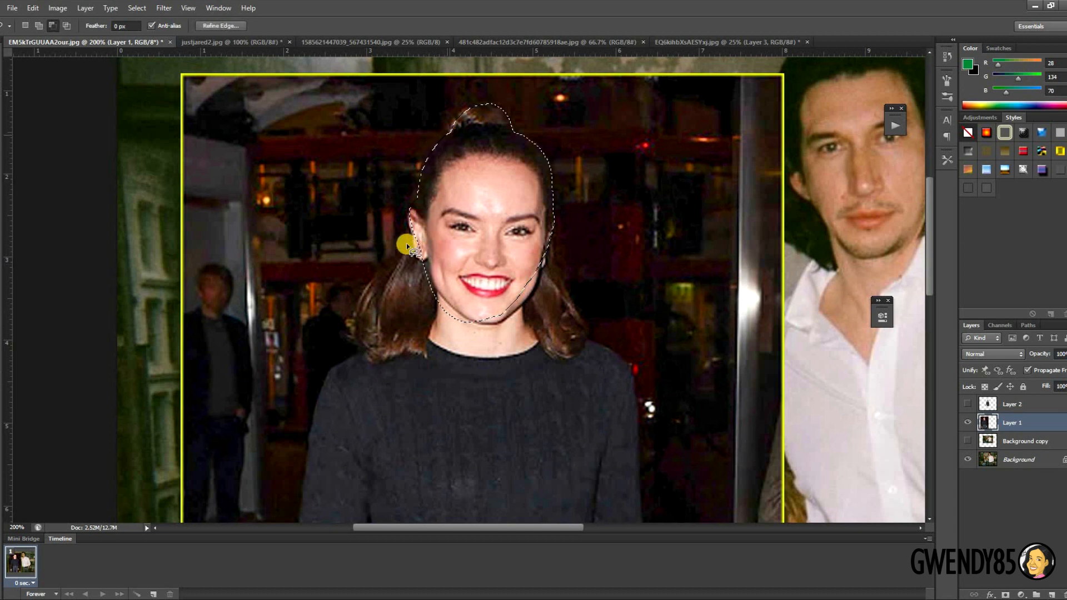
- Add the woman's loose hair on both sides, her neck and the sweater's neckline to the lasso selection
click(38, 25)
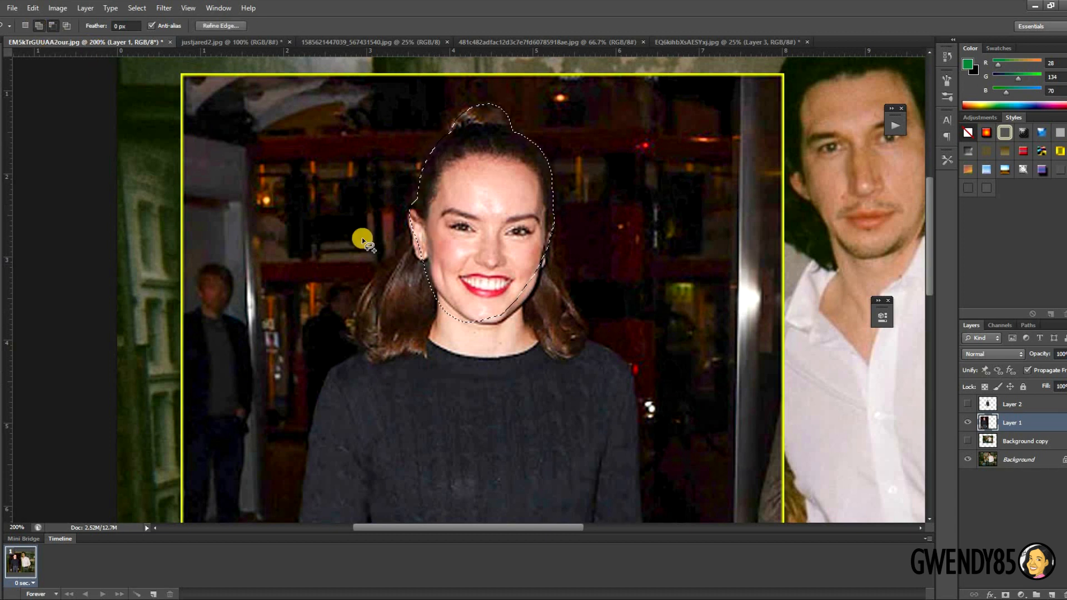
drag(417, 190, 392, 260)
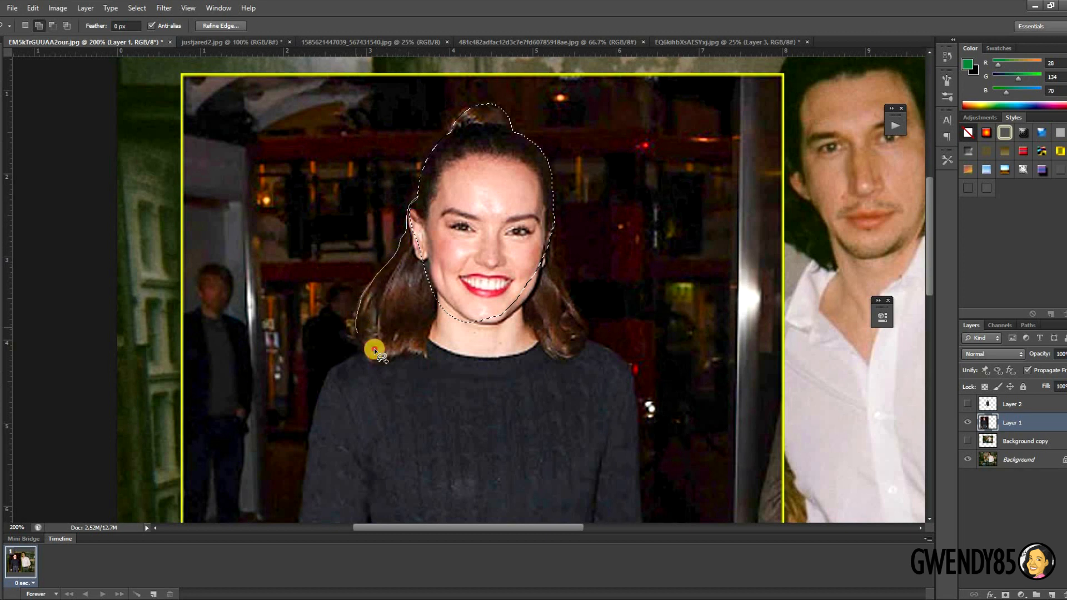
mouse_move(377, 369)
mouse_down()
mouse_move(427, 385)
mouse_move(518, 384)
mouse_move(578, 369)
mouse_move(592, 347)
mouse_up()
mouse_move(579, 307)
mouse_down()
mouse_move(551, 202)
mouse_move(522, 166)
mouse_up()
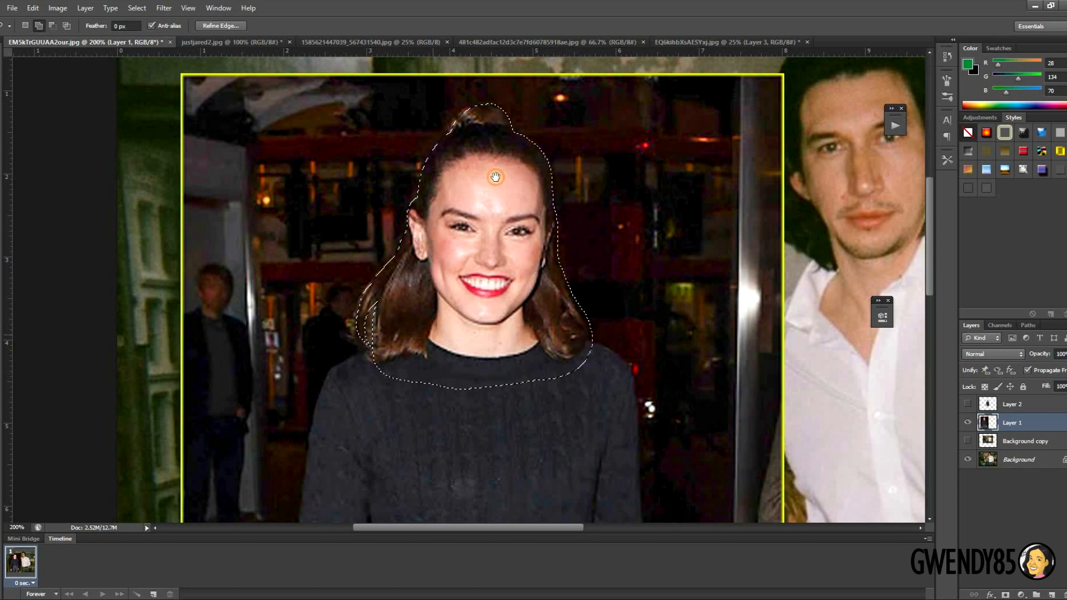
- Add the sweater's shoulders, chest and the upper part of the sleeve beside the dark doorway to the lasso selection
scroll(412, 184, down, 3)
scroll(412, 183, left, 1)
drag(433, 182, 388, 215)
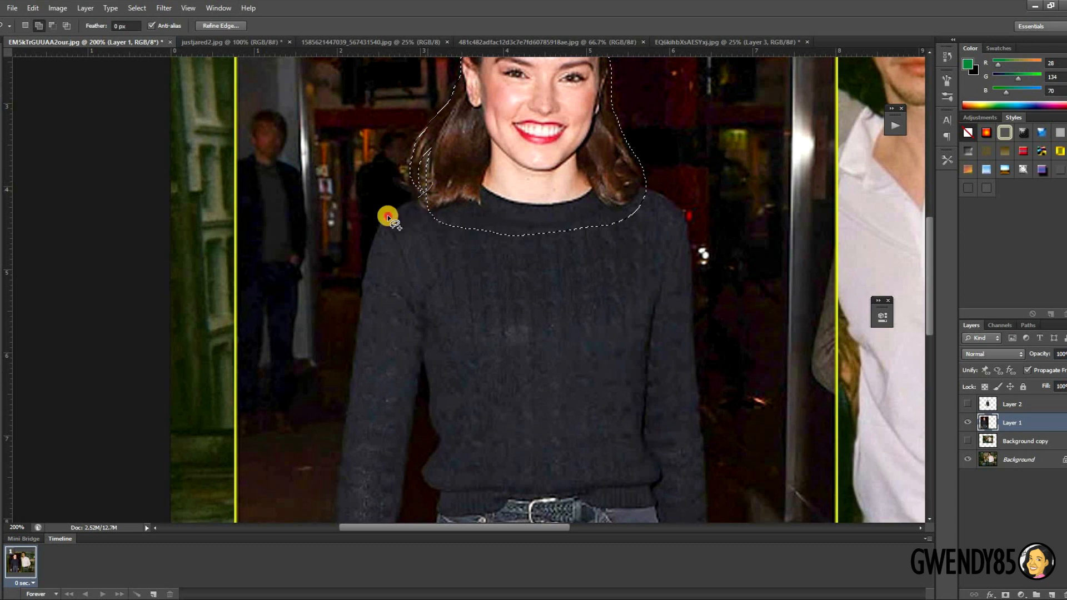
mouse_move(439, 379)
mouse_down()
mouse_move(592, 393)
mouse_move(632, 336)
mouse_move(668, 221)
mouse_move(662, 197)
mouse_move(543, 162)
mouse_up()
scroll(509, 176, down, 3)
scroll(510, 176, left, 1)
drag(439, 144, 403, 205)
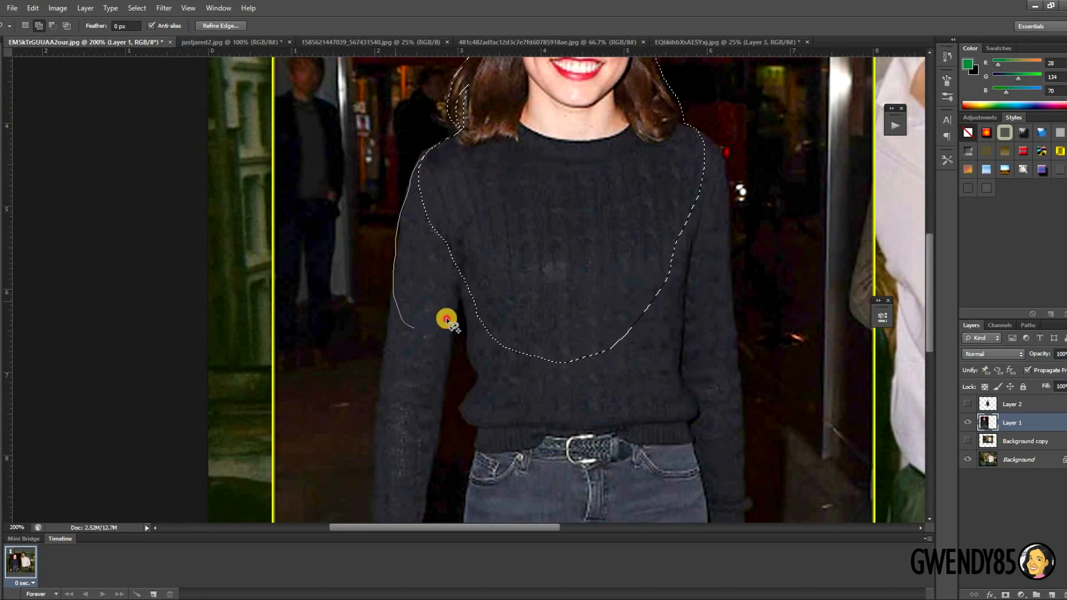
mouse_move(447, 320)
mouse_down()
mouse_move(473, 257)
mouse_move(476, 169)
mouse_up()
- Extend the lasso selection down the same sleeve to its cuff, following both edges of the arm
scroll(391, 194, down, 3)
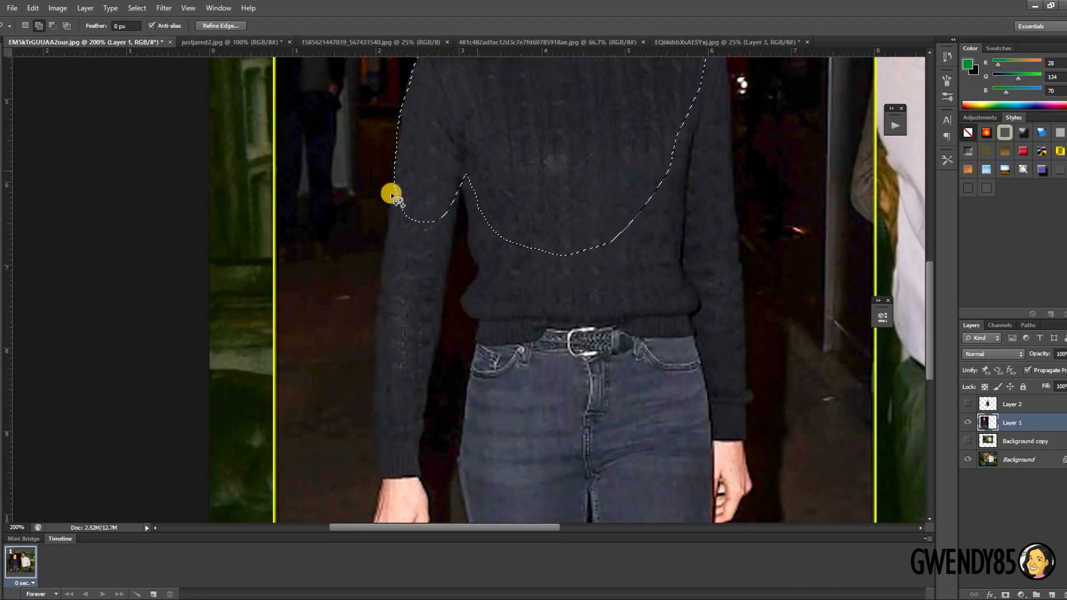
drag(395, 191, 395, 192)
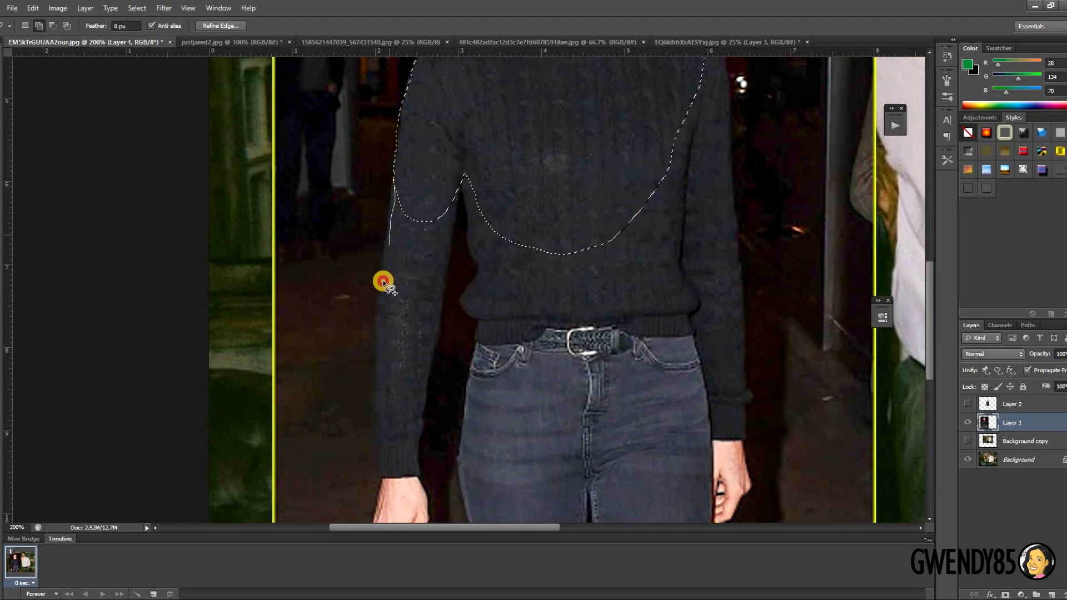
drag(383, 282, 380, 348)
mouse_move(391, 391)
mouse_down()
mouse_move(416, 384)
mouse_move(430, 360)
mouse_up()
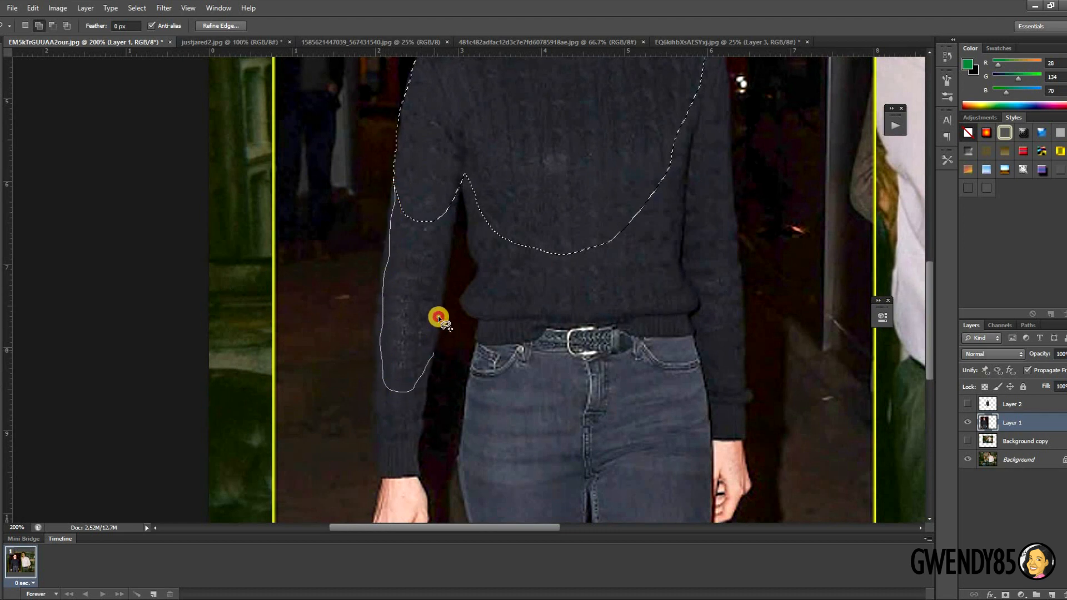
drag(439, 319, 446, 282)
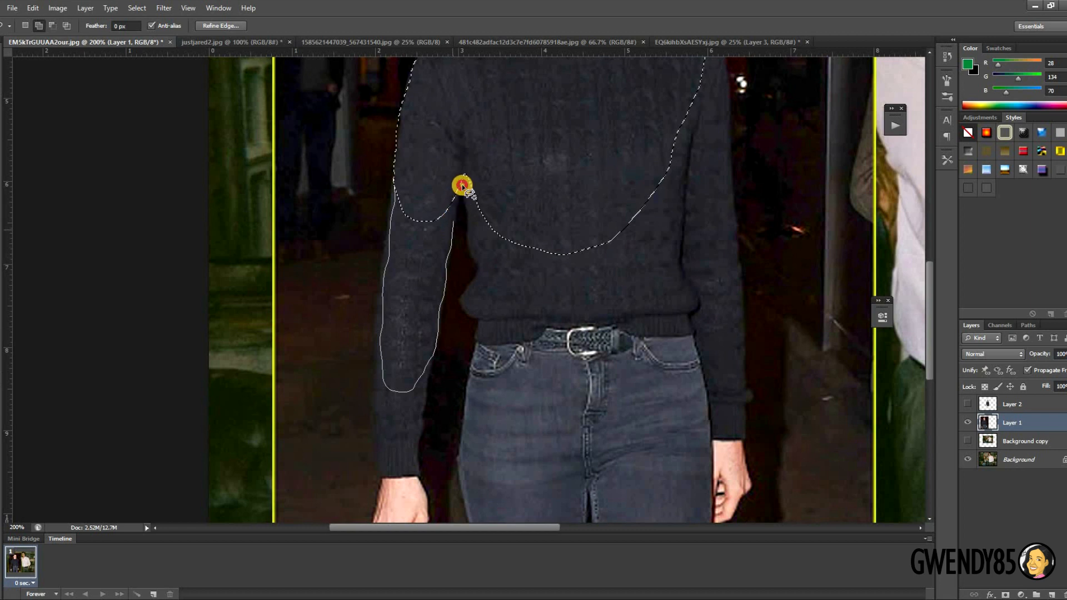
drag(462, 185, 464, 175)
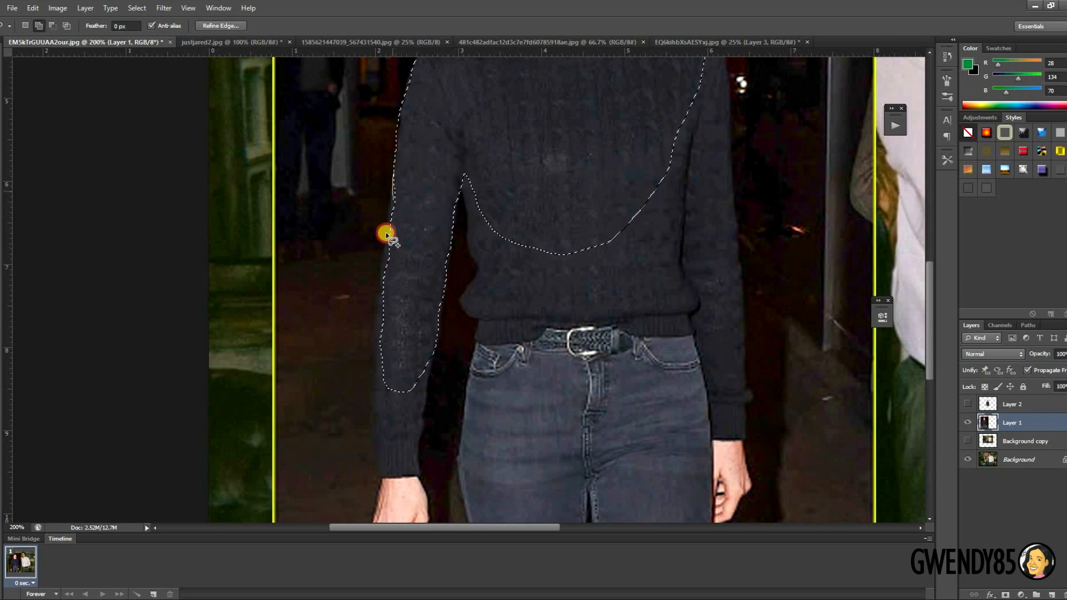
drag(386, 232, 378, 332)
mouse_move(425, 413)
mouse_down()
mouse_move(434, 215)
mouse_move(395, 195)
mouse_move(393, 228)
mouse_up()
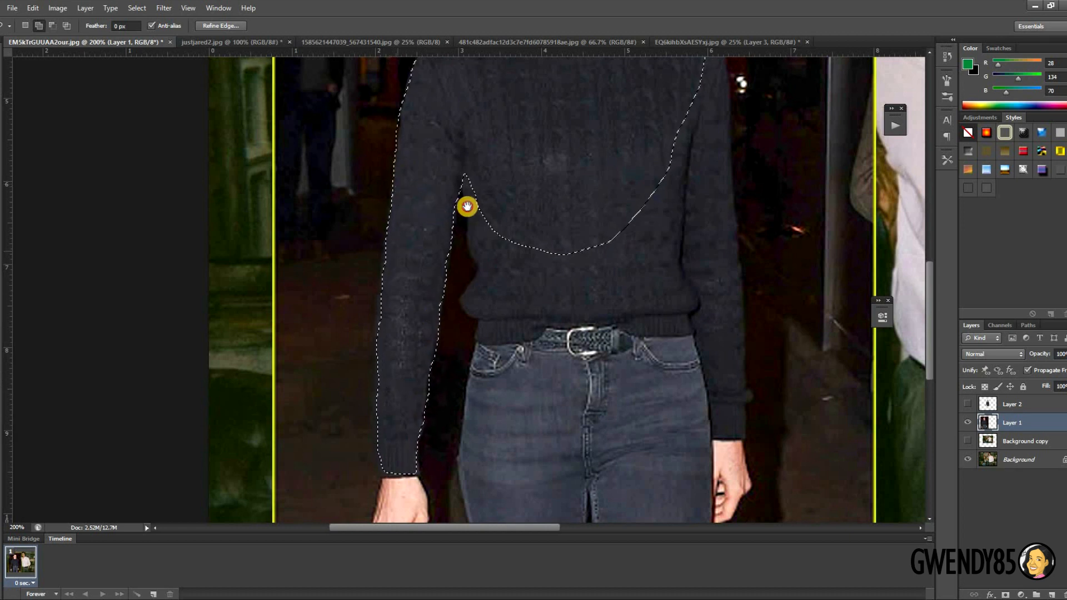
- Add the hand holding the white pen and the rest of the sweater down past the waistband to the selection
drag(388, 402, 400, 283)
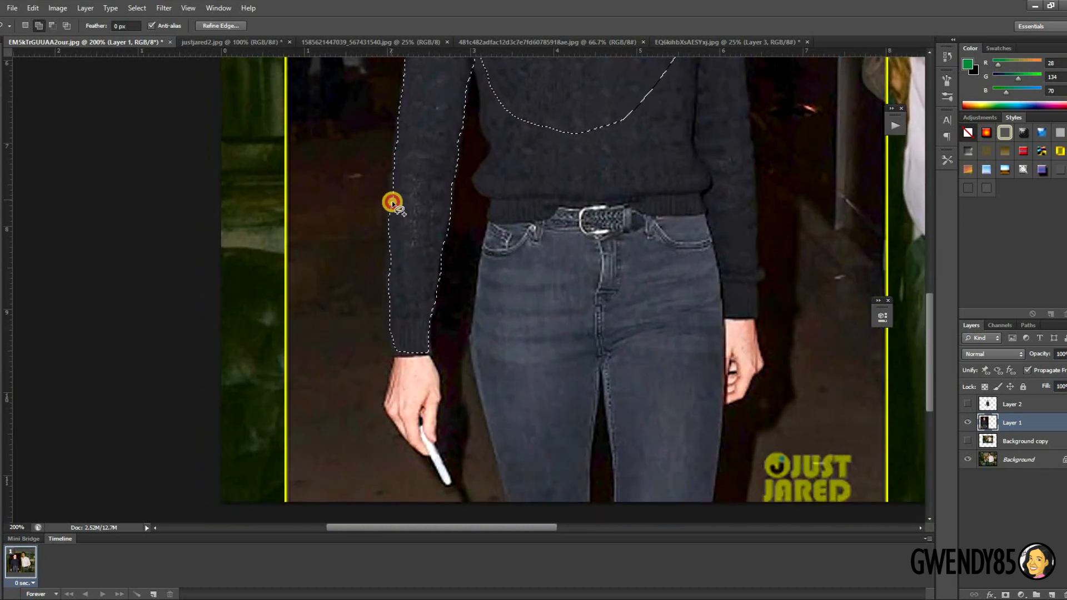
mouse_move(393, 201)
mouse_down()
mouse_move(386, 277)
mouse_move(403, 325)
mouse_move(410, 170)
mouse_up()
drag(492, 163, 387, 337)
mouse_move(369, 235)
mouse_down()
mouse_move(373, 277)
mouse_move(468, 400)
mouse_move(594, 234)
mouse_up()
drag(374, 379, 388, 233)
key(ctrl+plus)
drag(209, 390, 393, 166)
mouse_move(394, 167)
mouse_down()
mouse_move(396, 198)
mouse_move(477, 364)
mouse_move(457, 207)
mouse_up()
drag(556, 183, 389, 385)
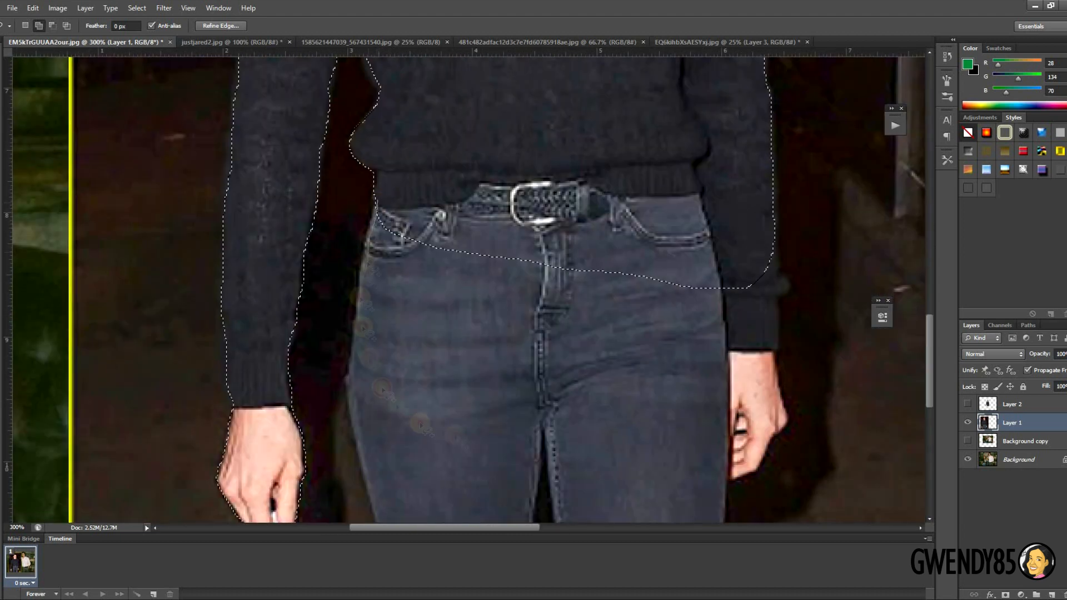
- Add the jeans, the other sleeve's cuff and the other hand to complete the selection of the woman
drag(500, 389, 551, 217)
mouse_move(406, 145)
mouse_down()
mouse_move(581, 356)
mouse_move(771, 254)
mouse_up()
mouse_move(739, 217)
mouse_down()
mouse_move(610, 285)
mouse_move(492, 326)
mouse_up()
drag(532, 417, 579, 295)
key(ctrl+minus)
key(ctrl+minus)
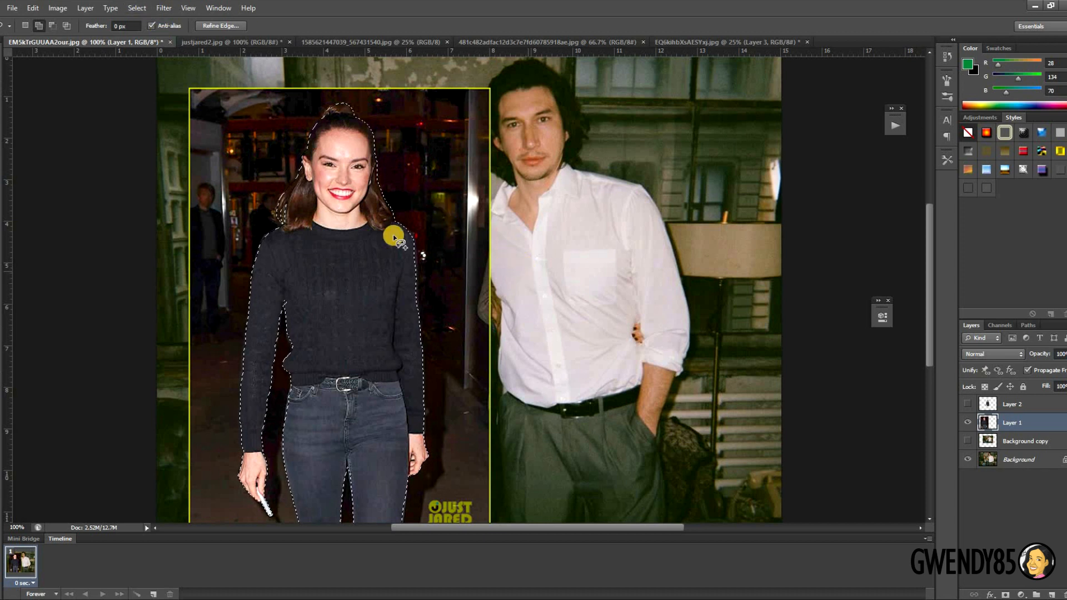
- Refine the edge of the woman's selection with Smooth set to 1 and output to a selection
click(137, 7)
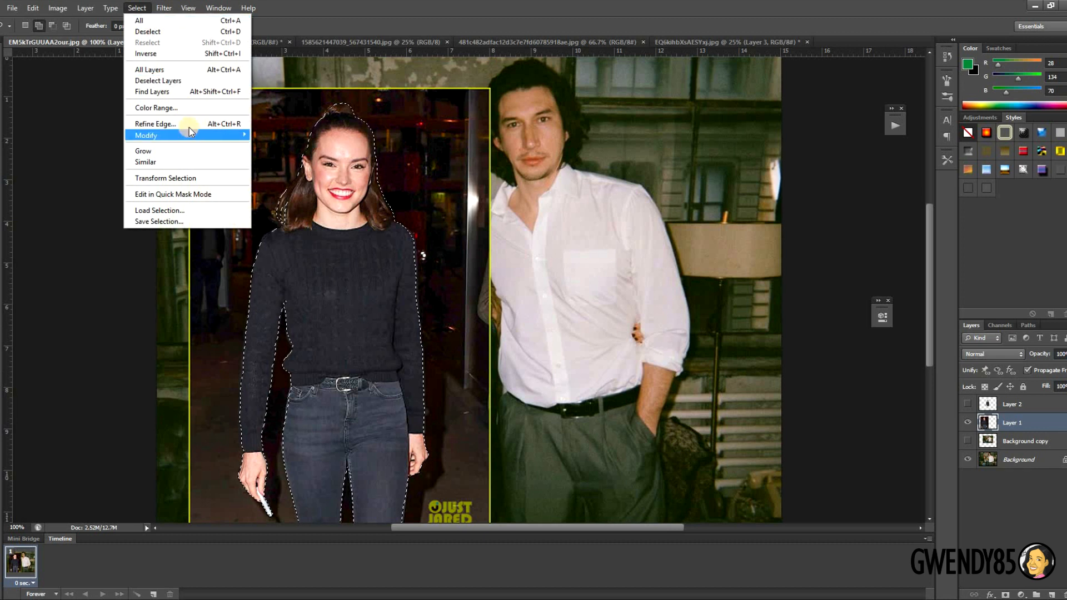
click(189, 124)
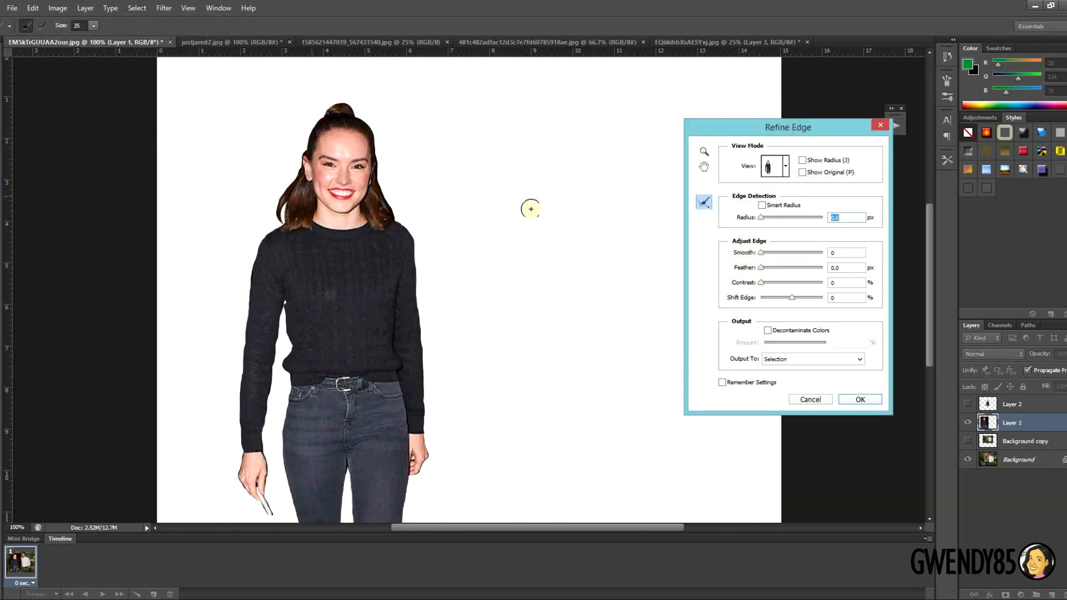
key(ctrl+plus)
key(ctrl+plus)
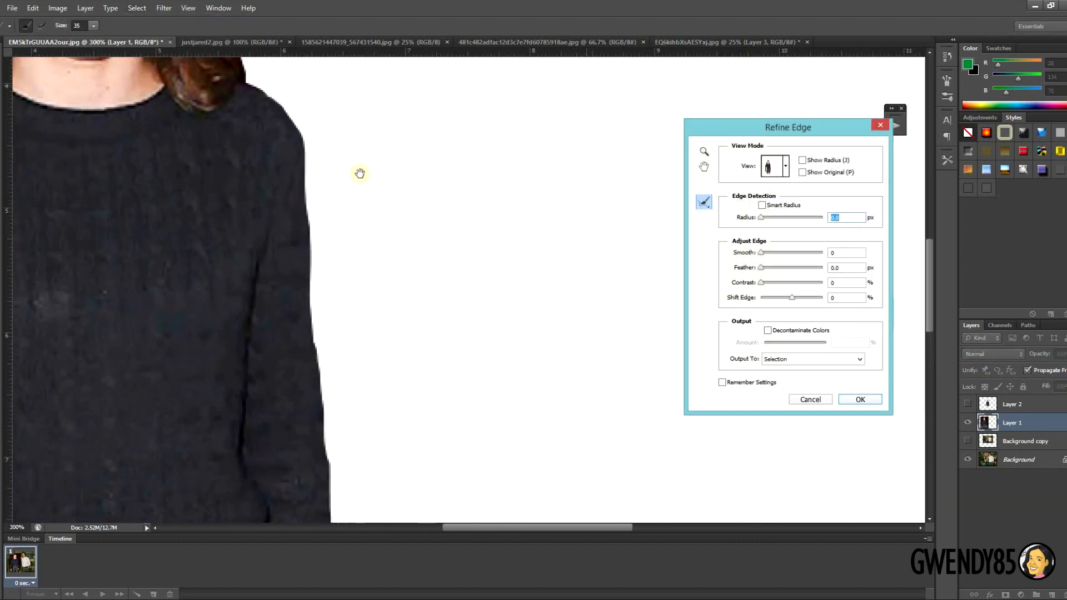
drag(537, 291, 552, 217)
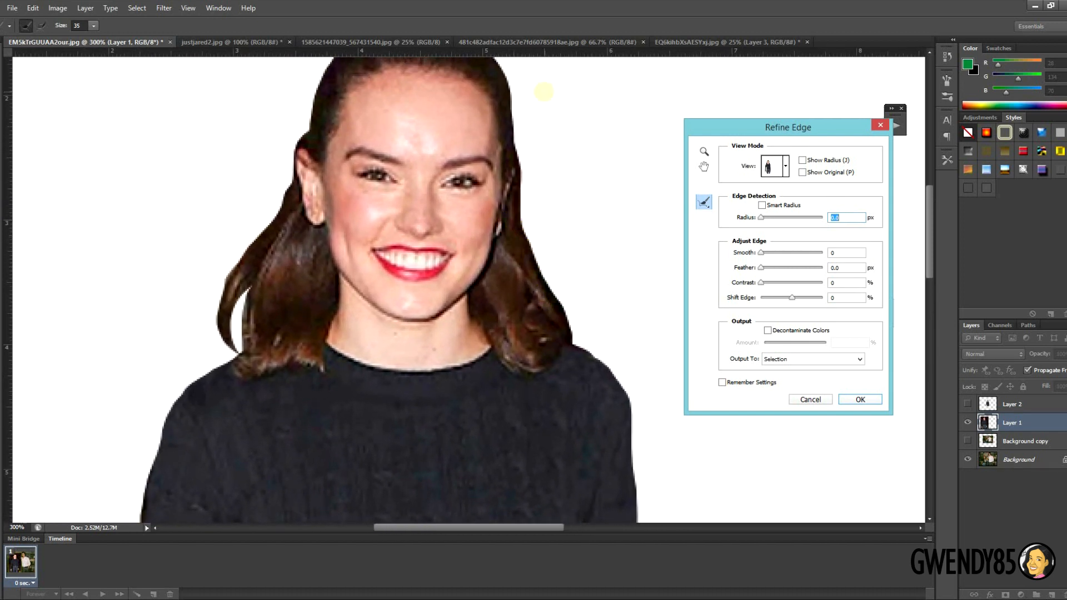
key(ctrl+minus)
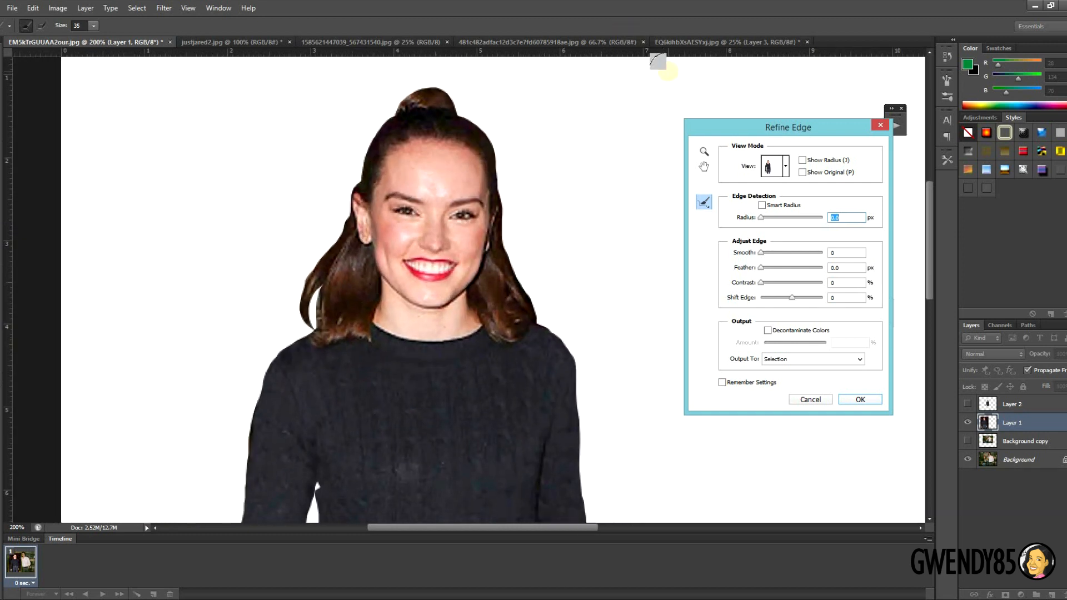
key(ctrl+plus)
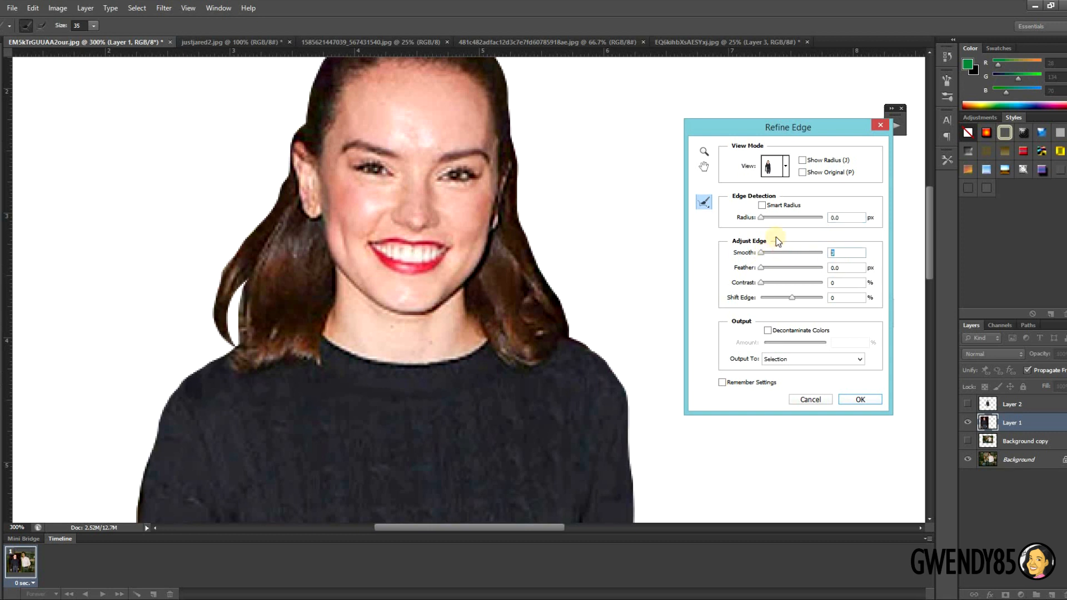
text(1)
mouse_move(767, 253)
mouse_down()
mouse_move(785, 257)
mouse_move(764, 256)
mouse_up()
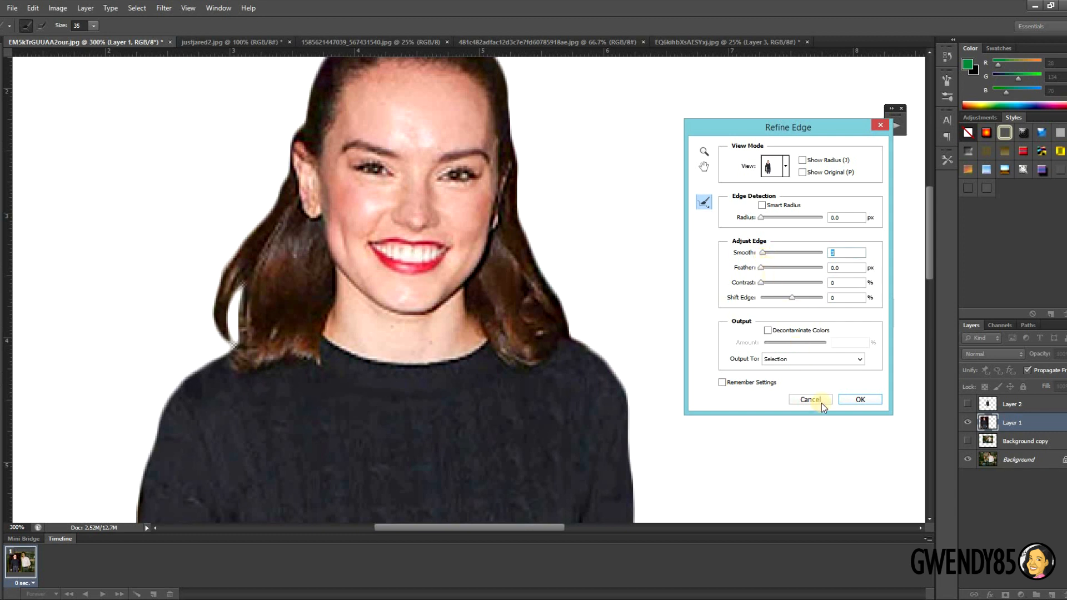
click(856, 400)
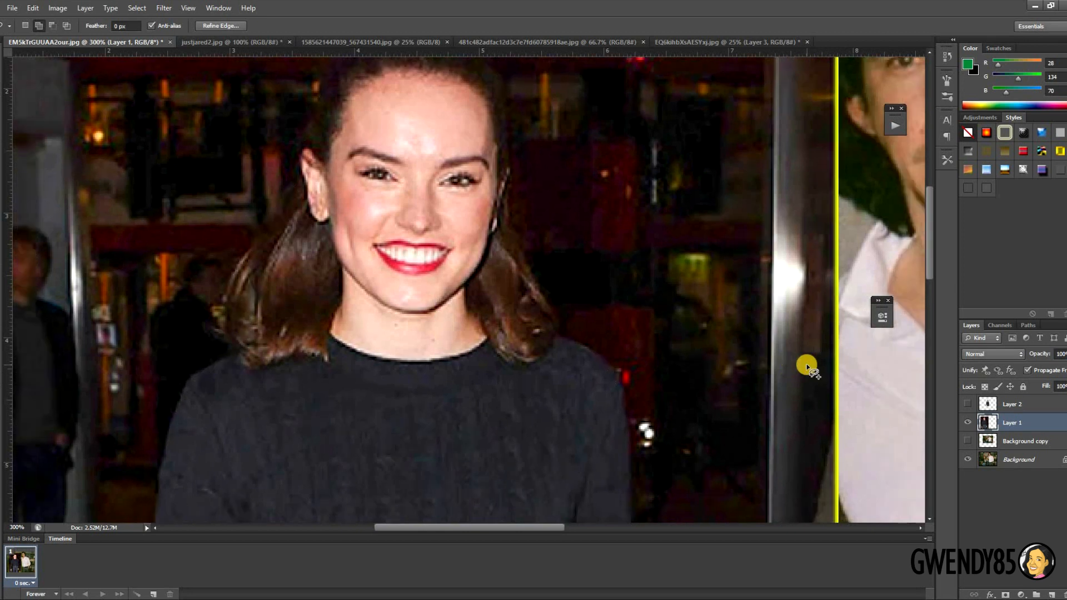
- Copy the selected woman to a new layer and hide Layer 1
key(ctrl+minus)
key(ctrl+minus)
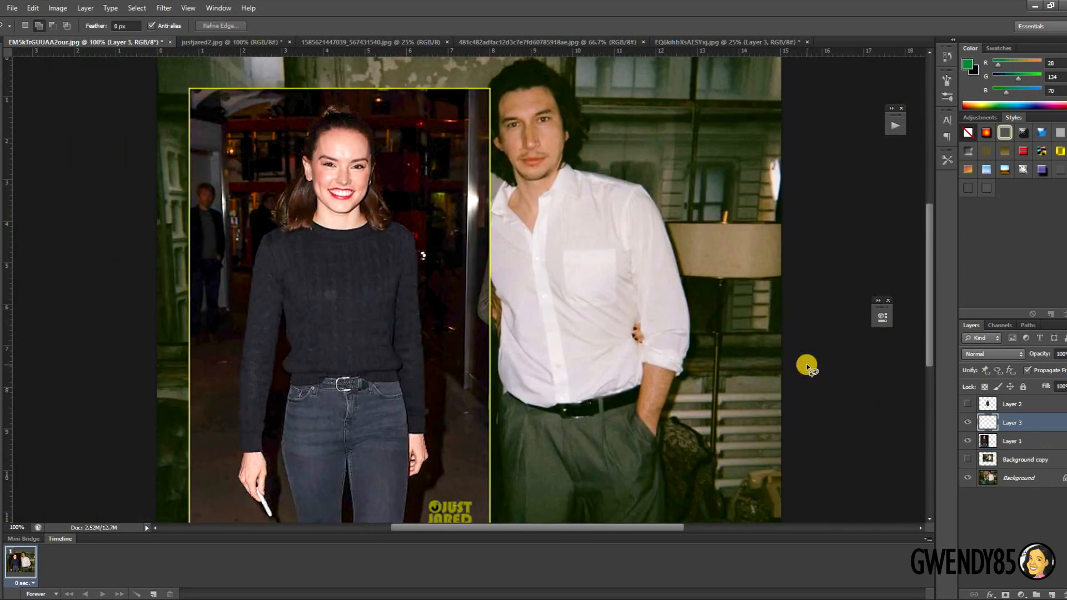
click(968, 442)
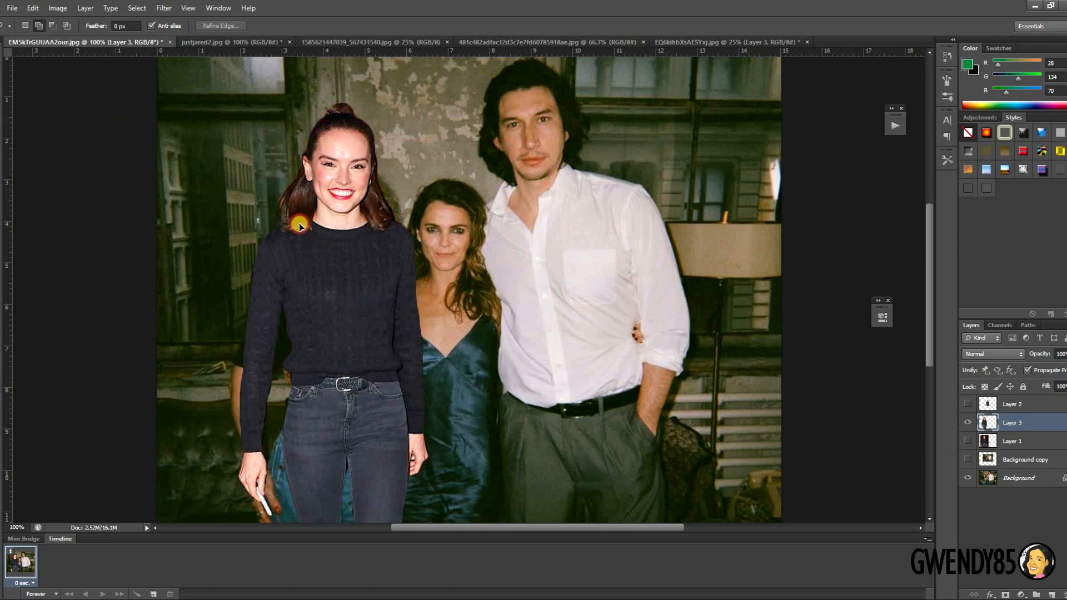
- Move the cut-out woman on Layer 3 beside the man, covering the woman in the blue dress, and scale her to about 101%
key(v)
drag(358, 253, 497, 269)
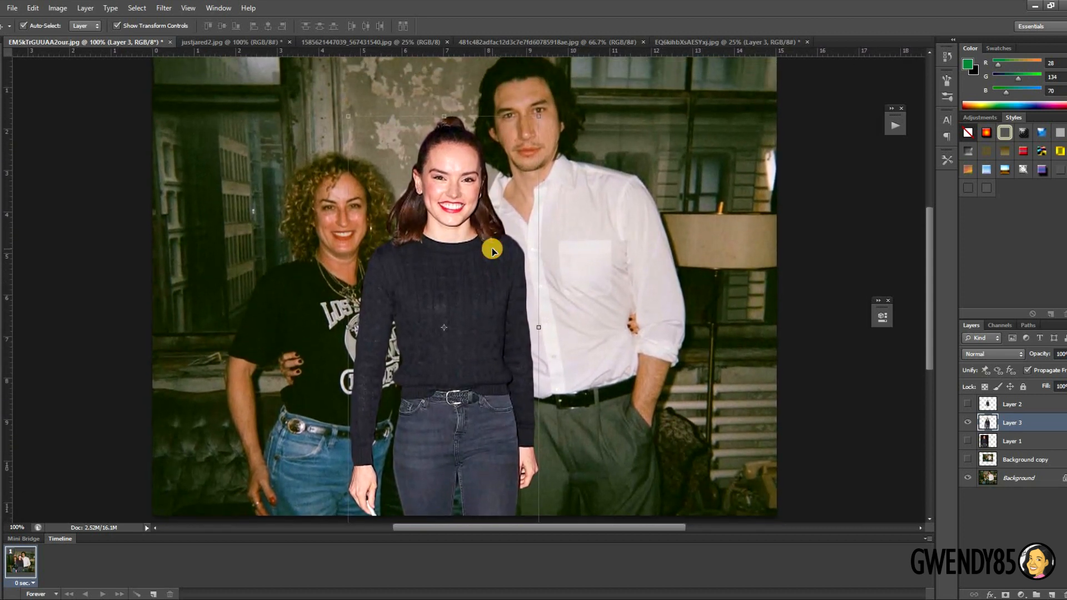
drag(471, 243, 464, 260)
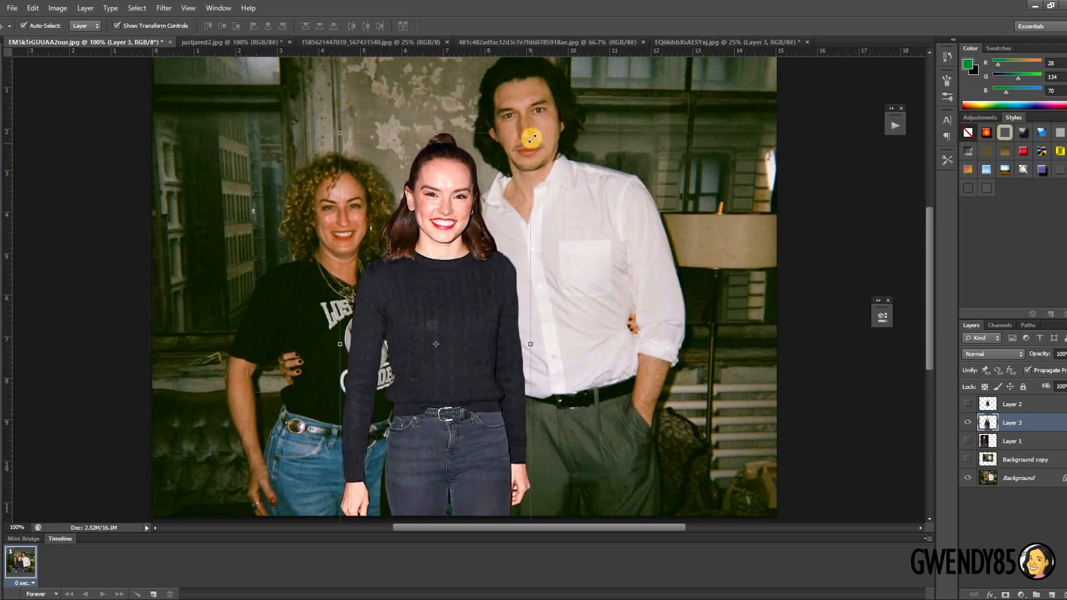
drag(529, 137, 531, 134)
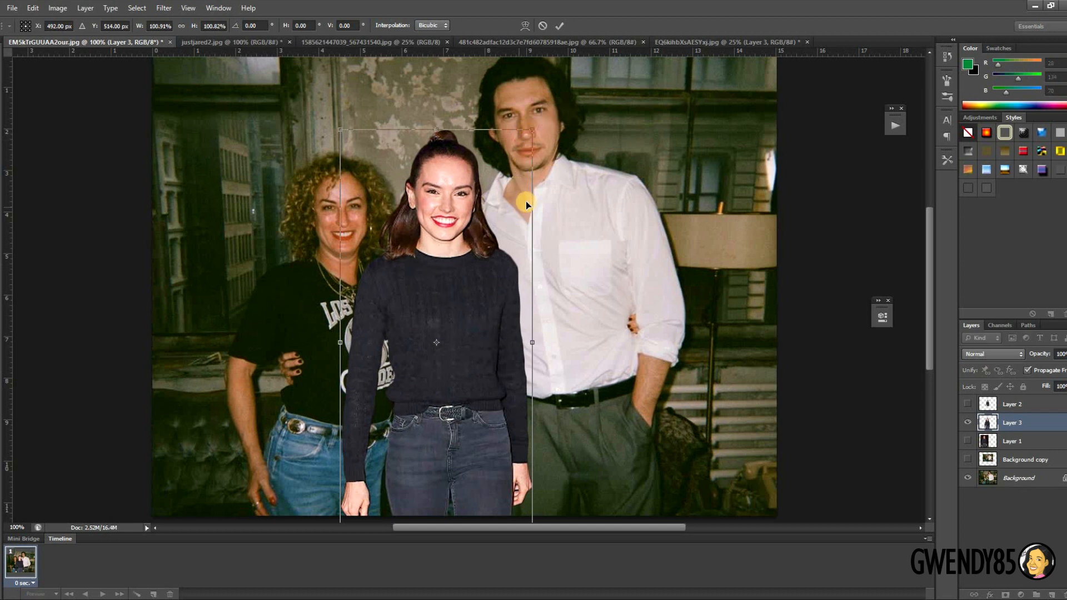
key(Return)
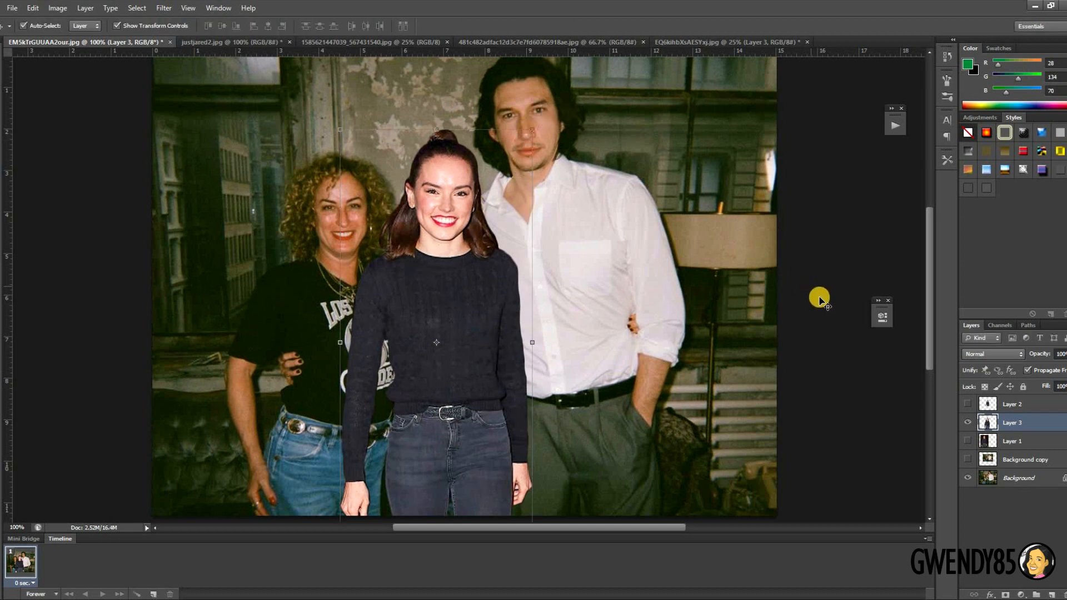
- Load Layer 3's outline as a selection and add a Curves adjustment layer masked to the woman
click(811, 297)
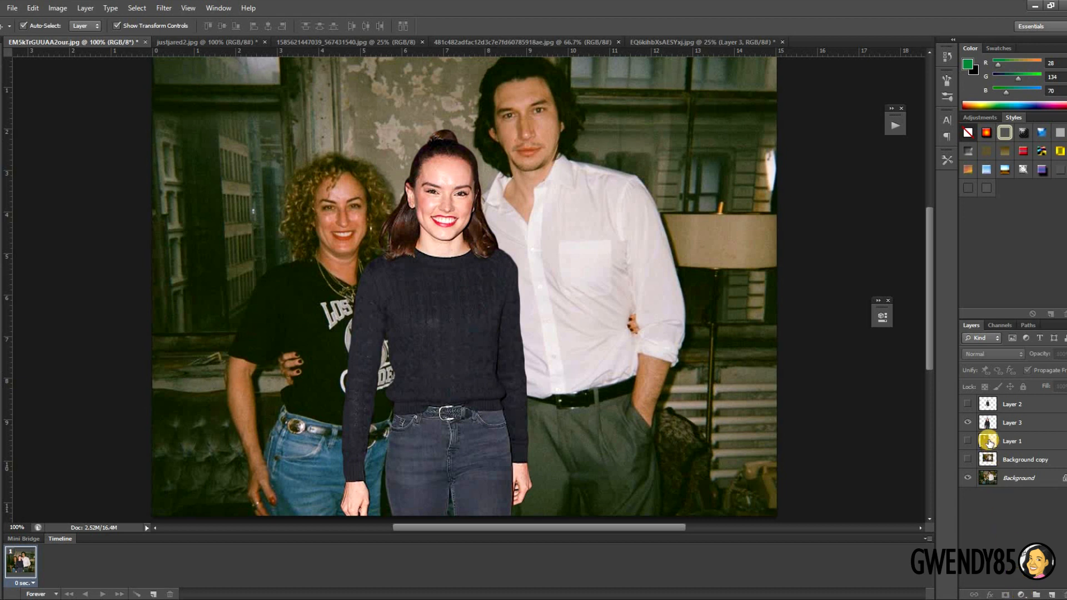
click(975, 405)
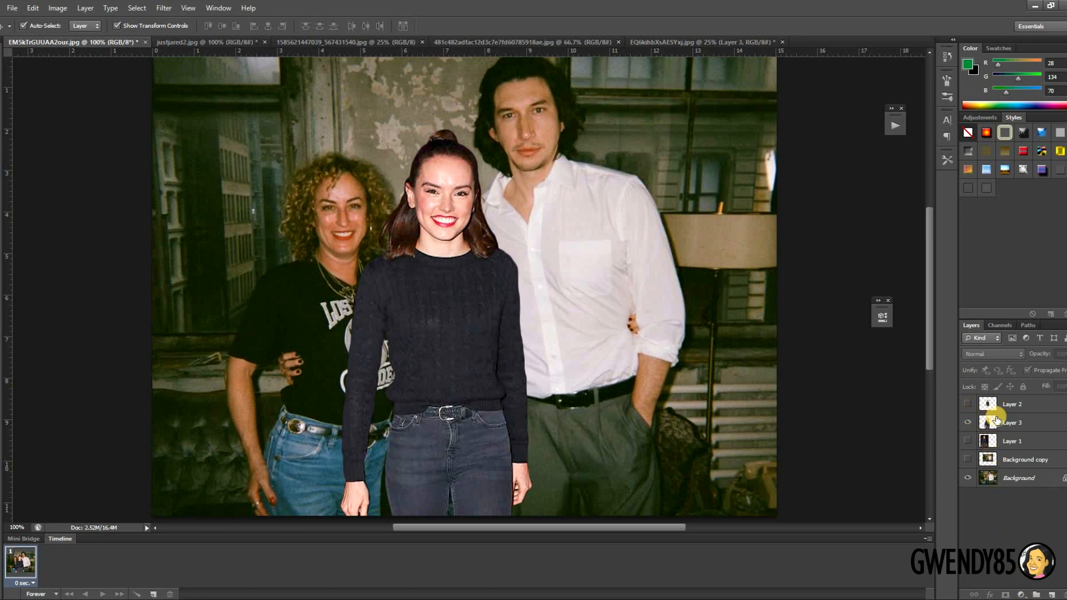
click(991, 428)
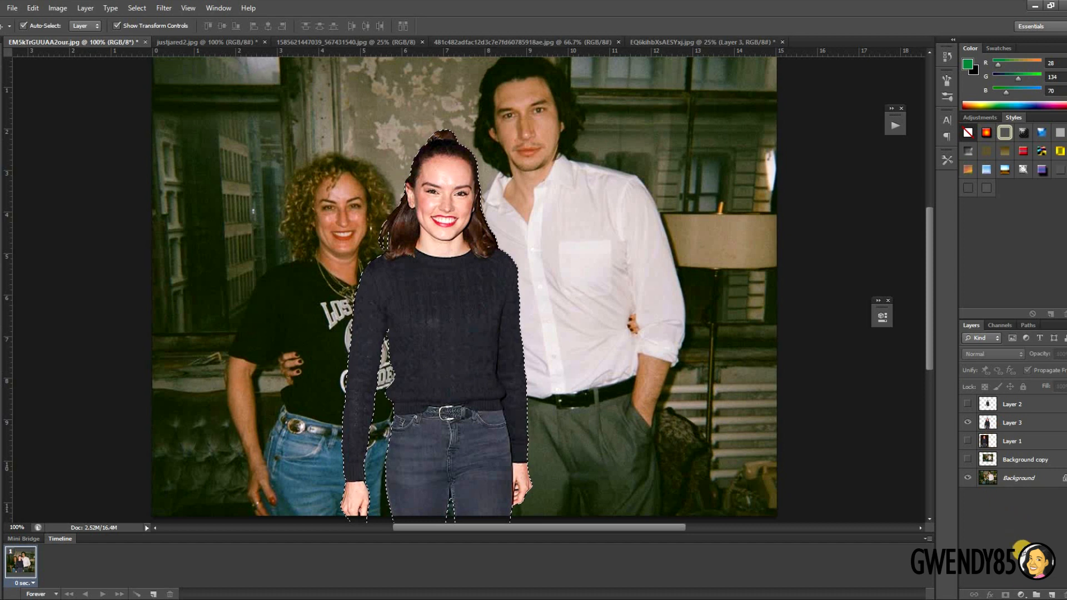
click(1022, 594)
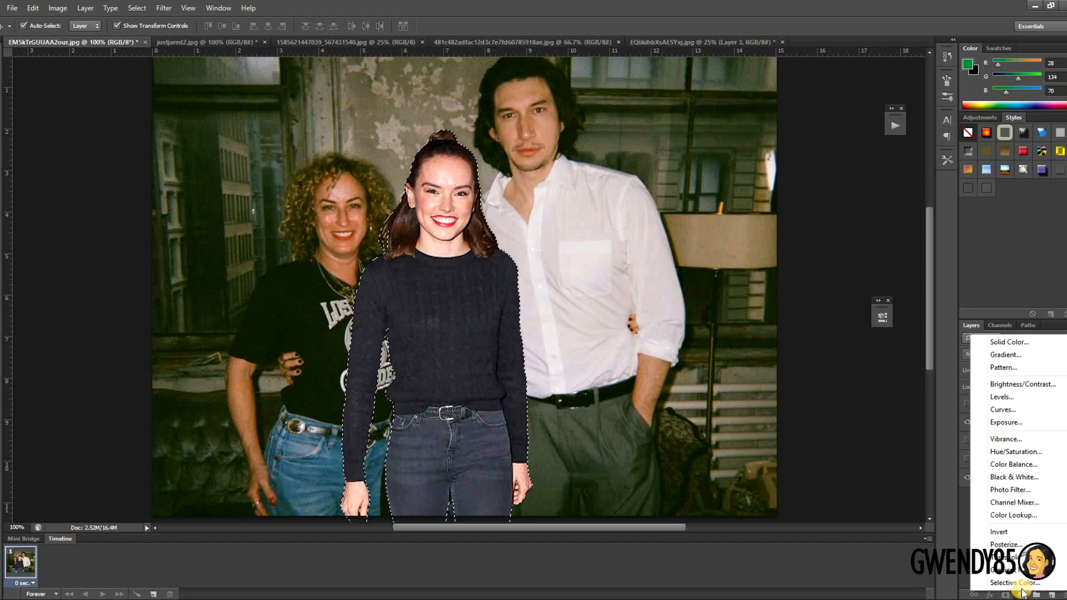
click(1025, 418)
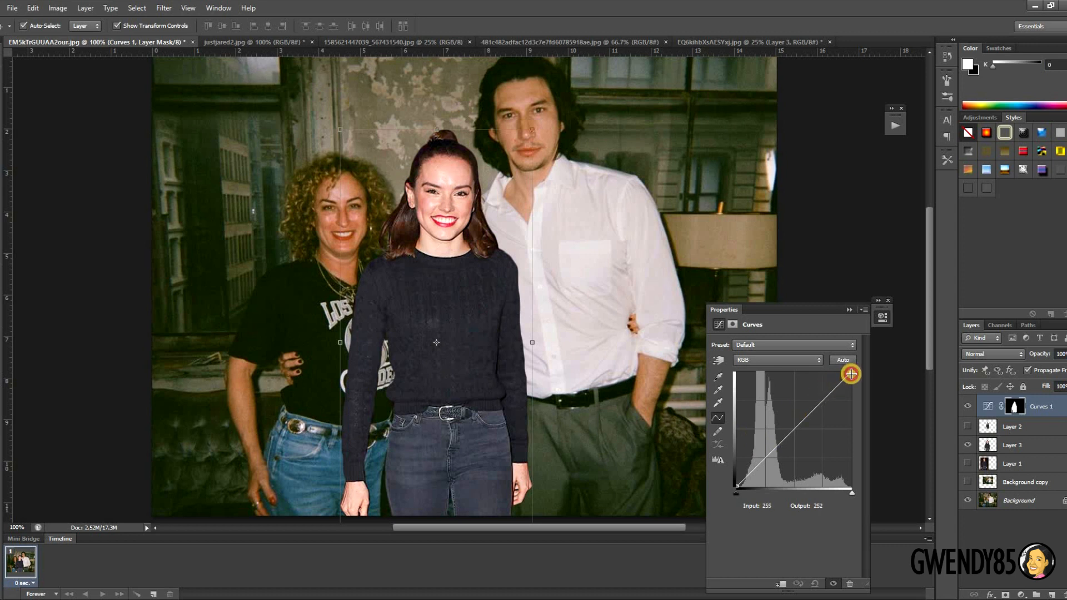
- Darken the woman by lowering the curve's white point to output 208 and adjusting a point in the lower midtones
drag(851, 374, 853, 397)
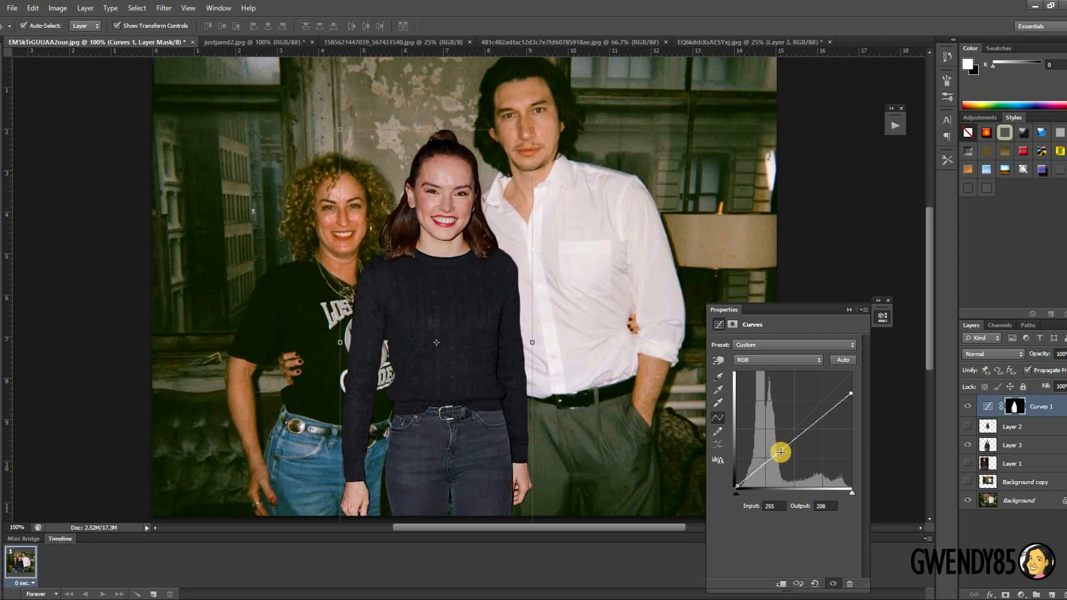
drag(775, 452, 810, 423)
drag(779, 454, 777, 453)
click(849, 310)
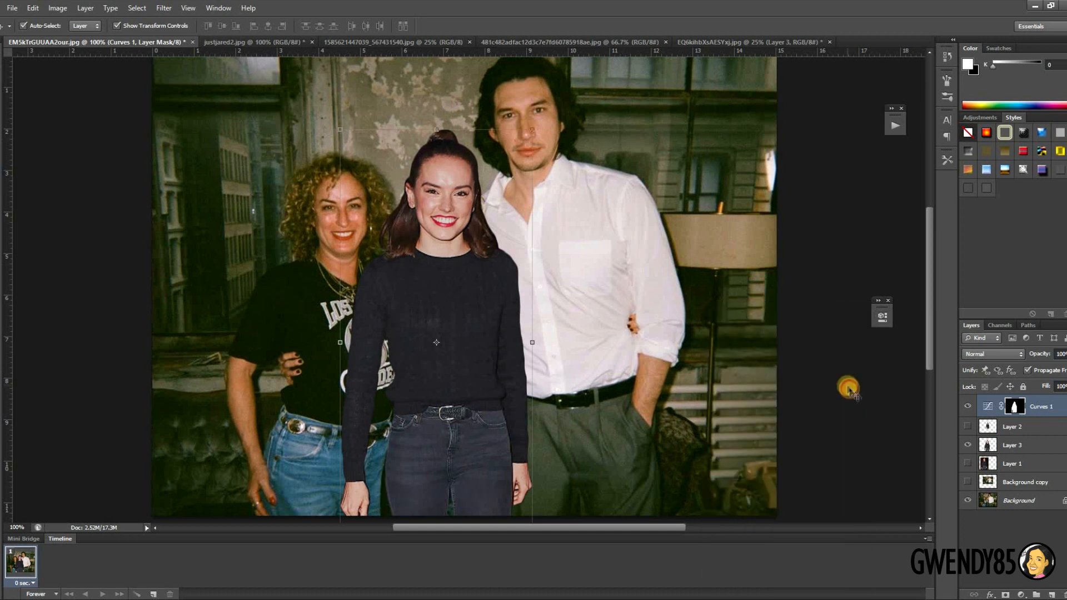
- Move the Curves 1 adjustment layer below Layer 2, directly above Layer 3, and deselect it
click(848, 388)
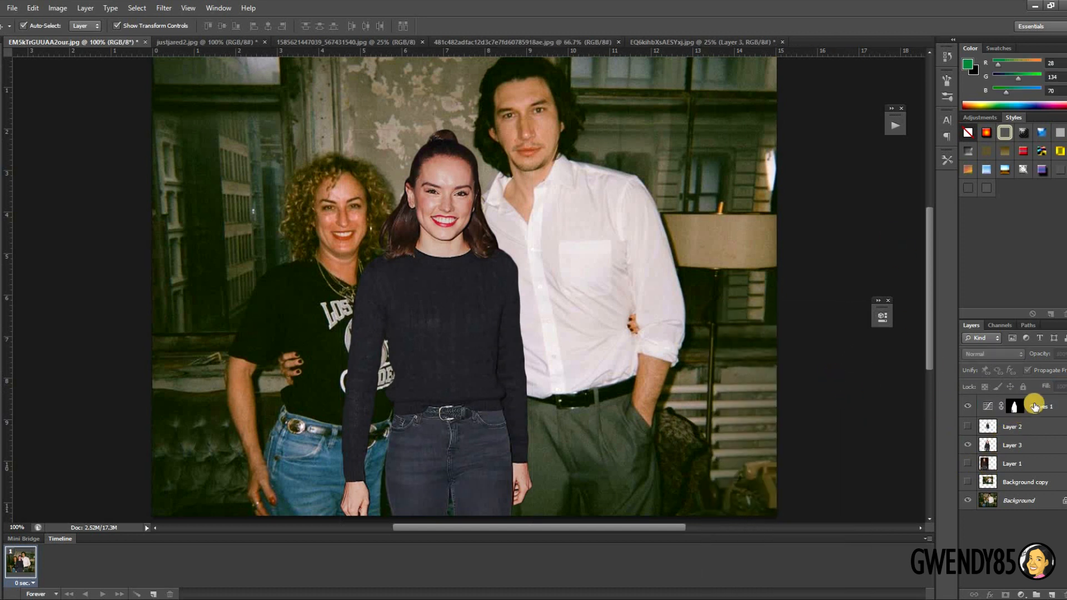
drag(1034, 405, 1032, 438)
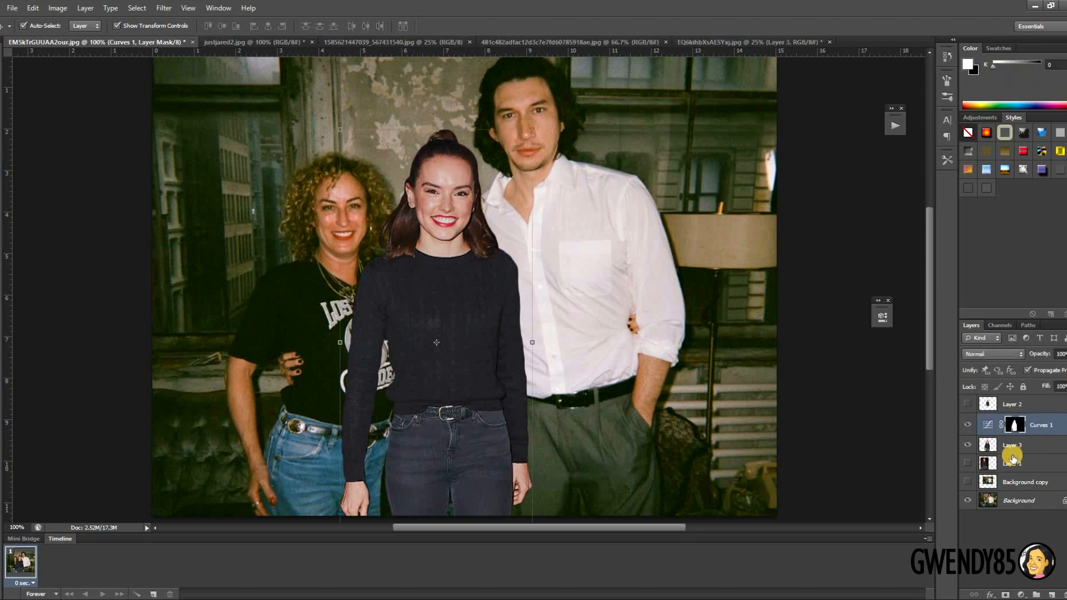
click(876, 429)
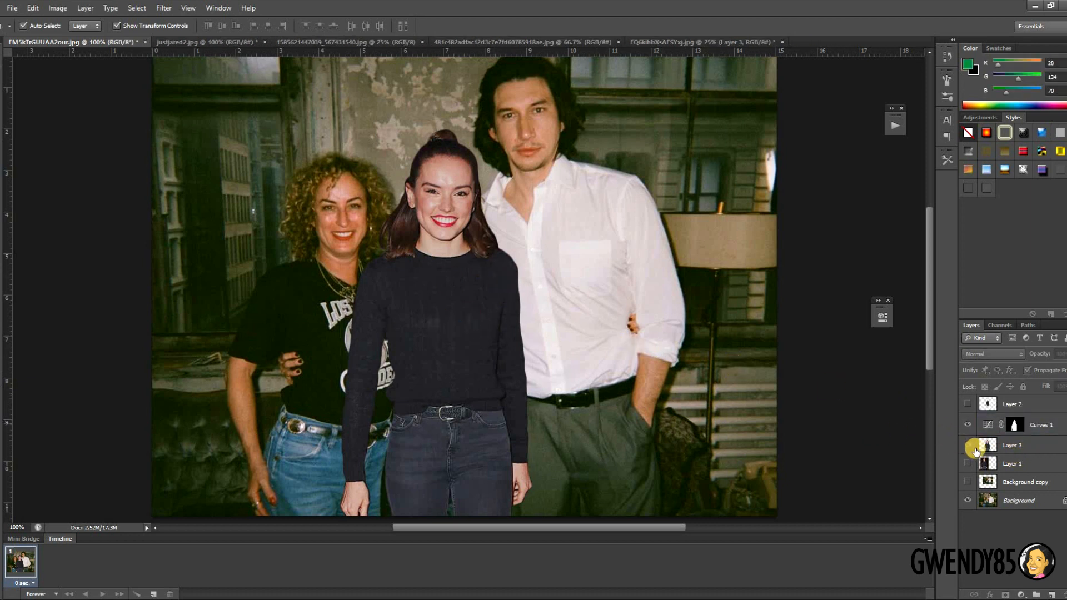
click(1021, 443)
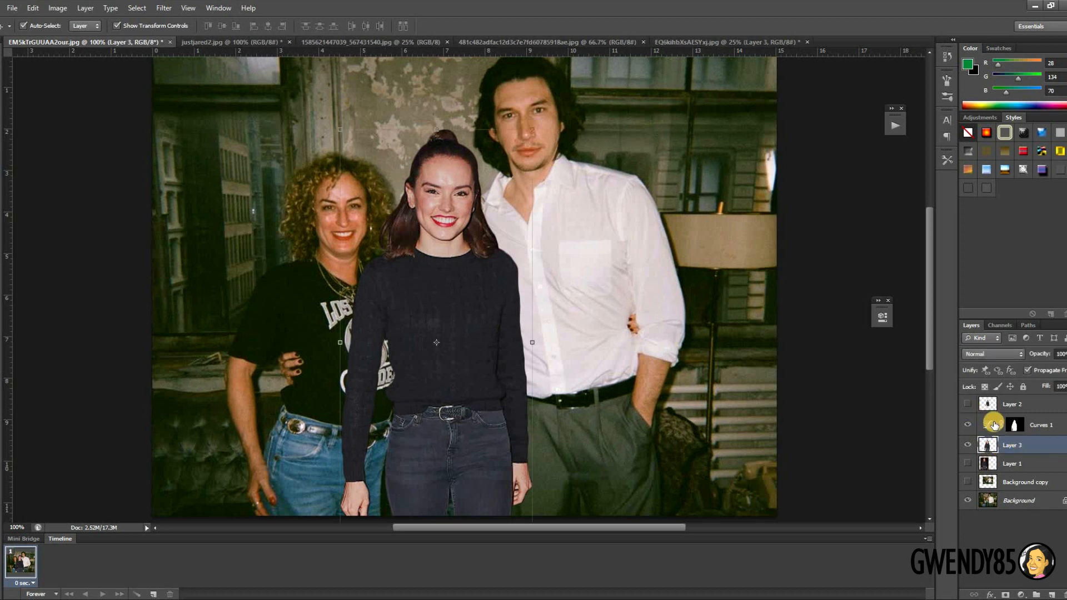
click(974, 424)
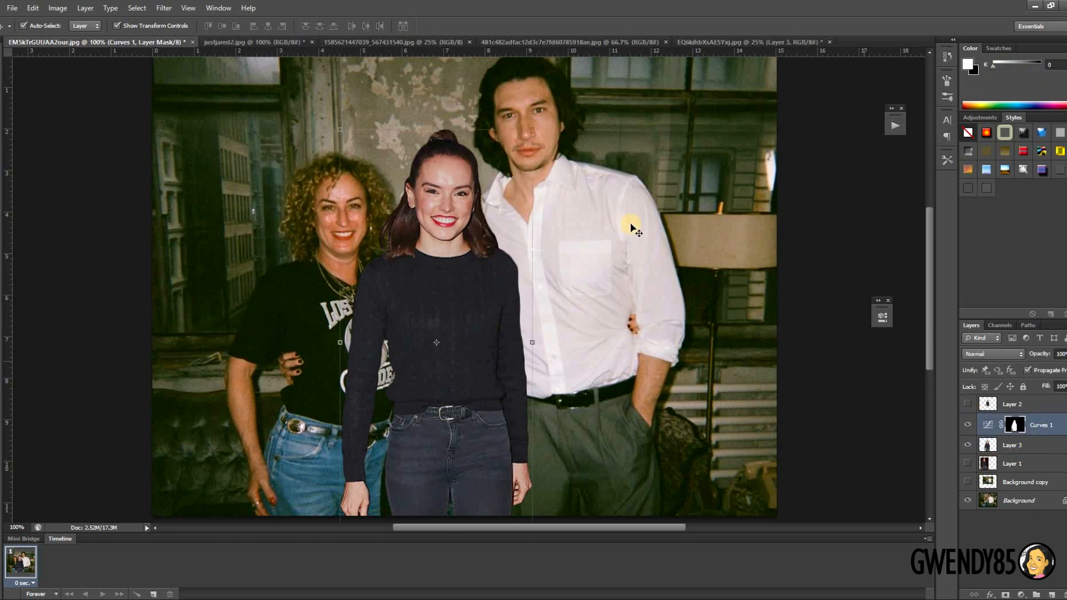
click(866, 378)
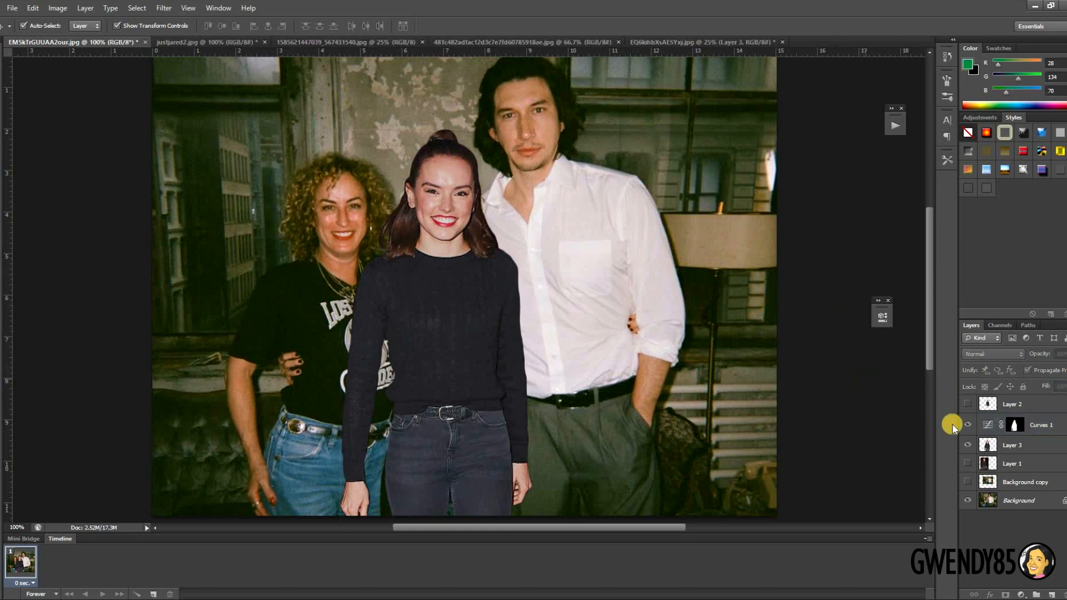
- Delete the hidden Background copy layer
click(1018, 451)
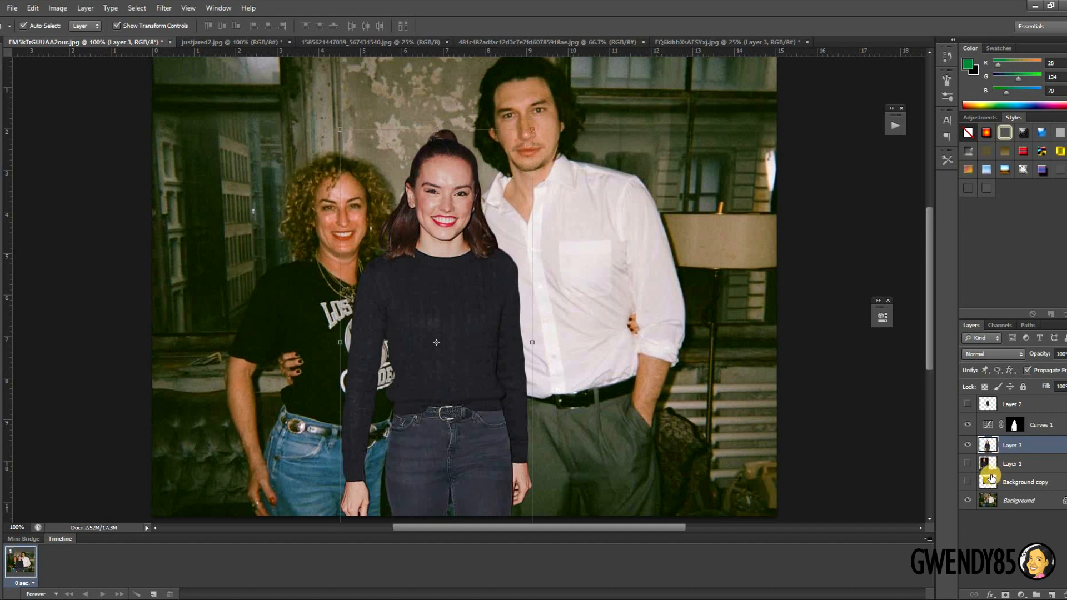
drag(992, 477, 1061, 593)
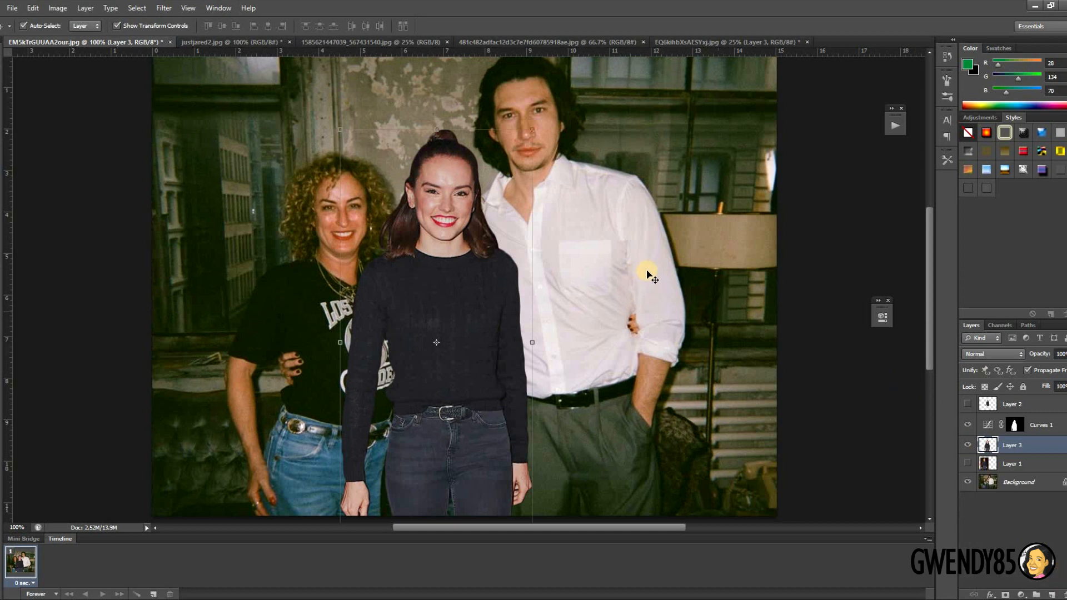
click(806, 362)
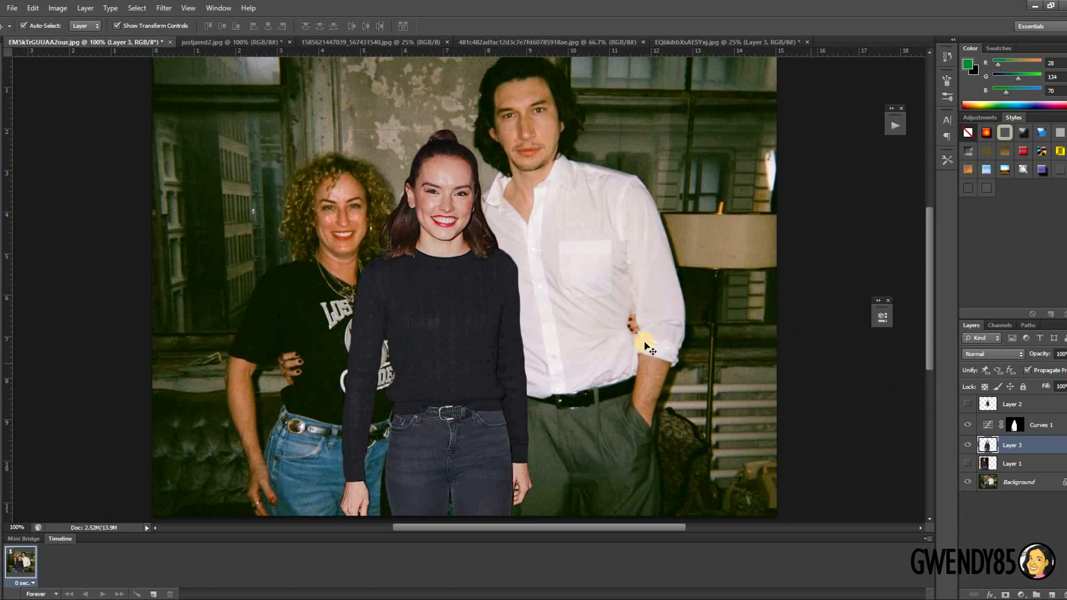
click(493, 323)
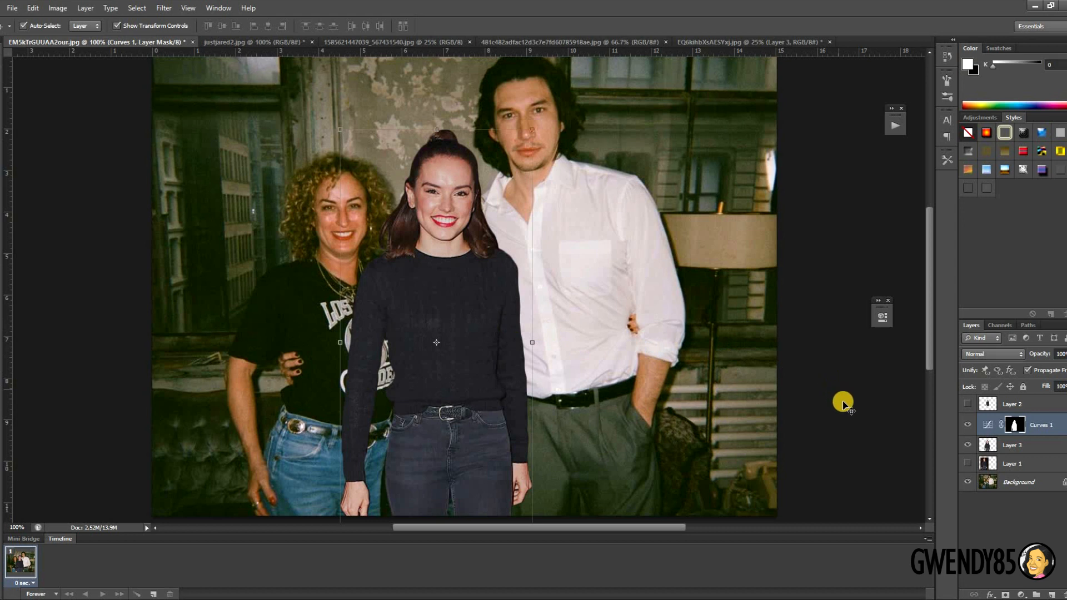
- Add a Color Balance adjustment layer above the Background and shift its highlights toward blue at +36
click(1010, 486)
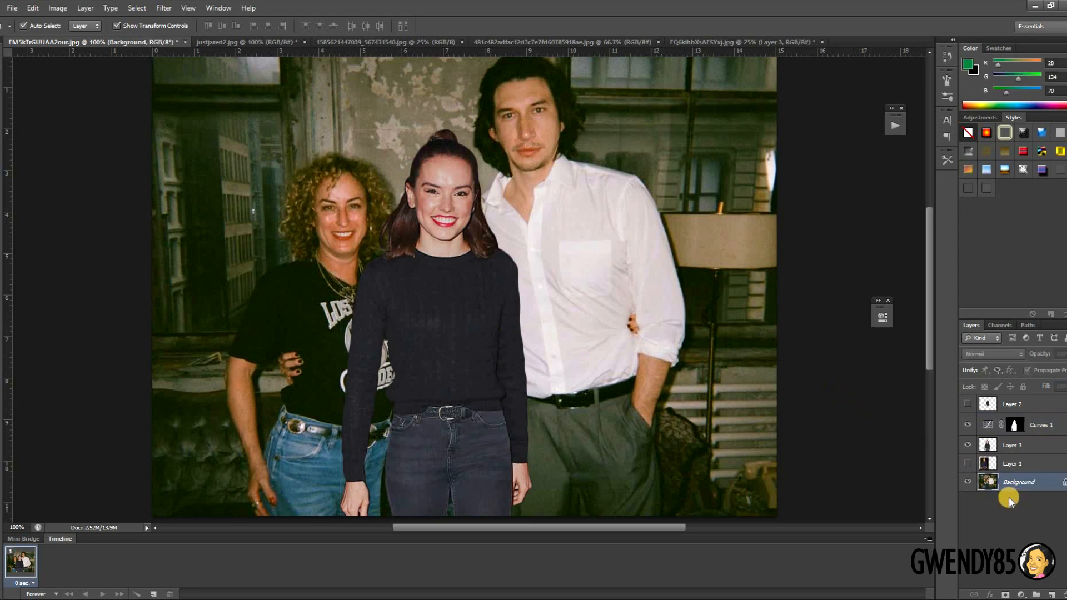
click(1023, 594)
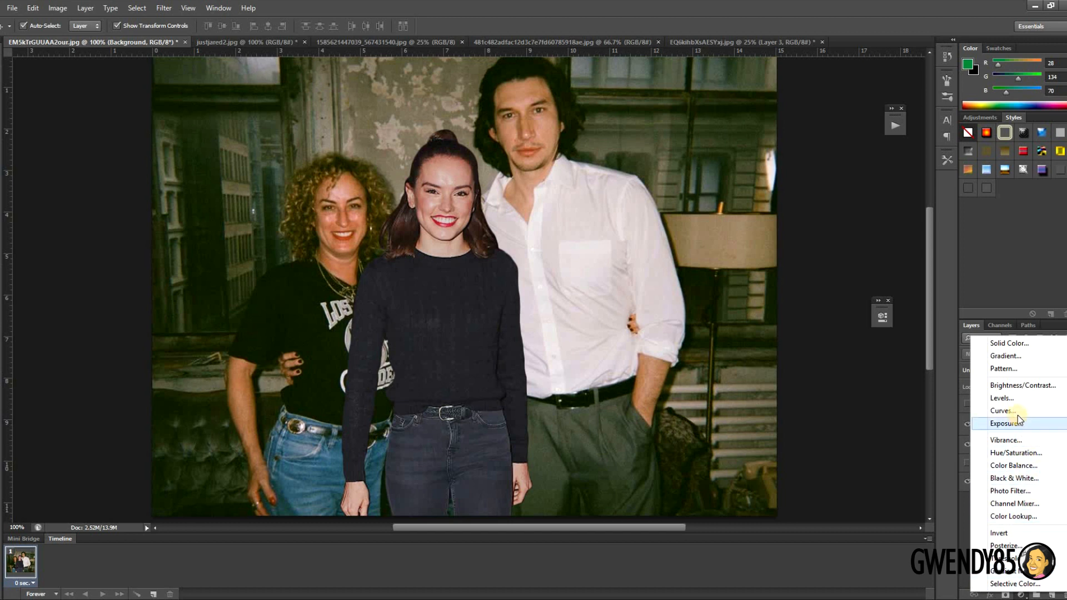
click(1032, 466)
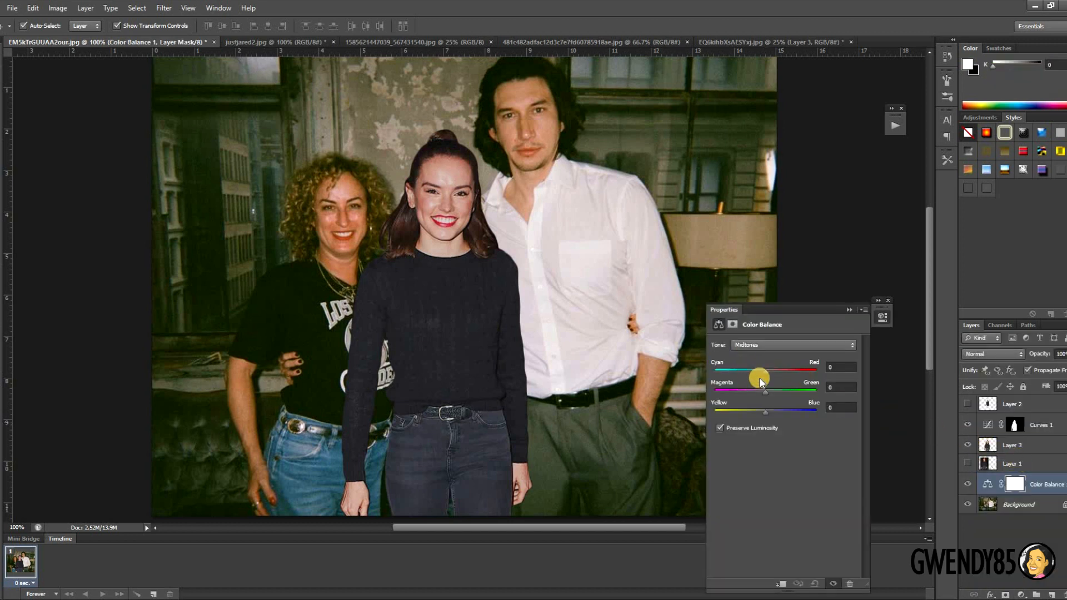
click(769, 345)
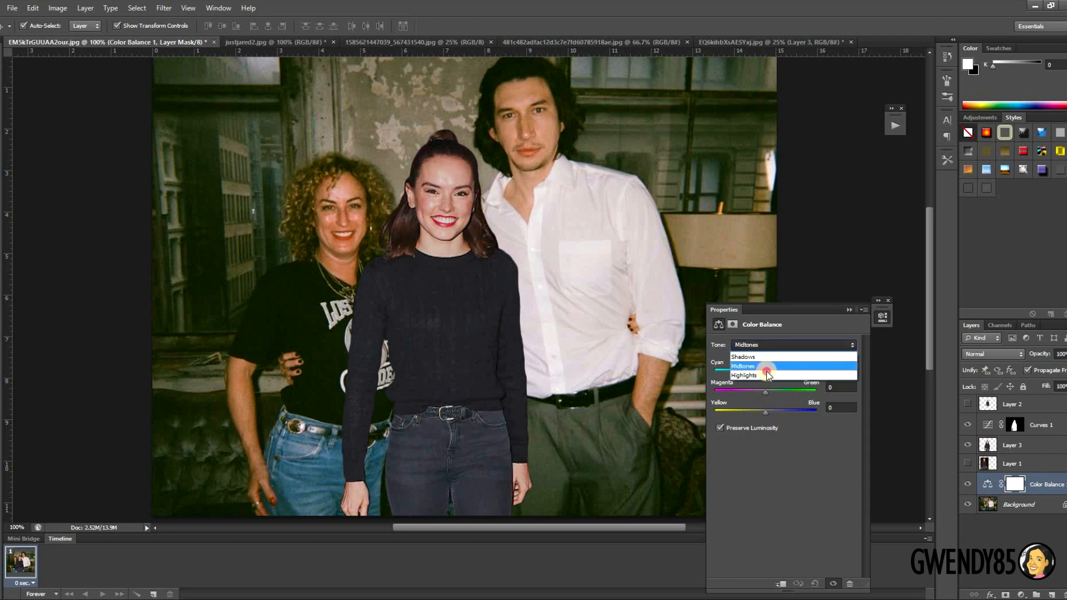
click(766, 371)
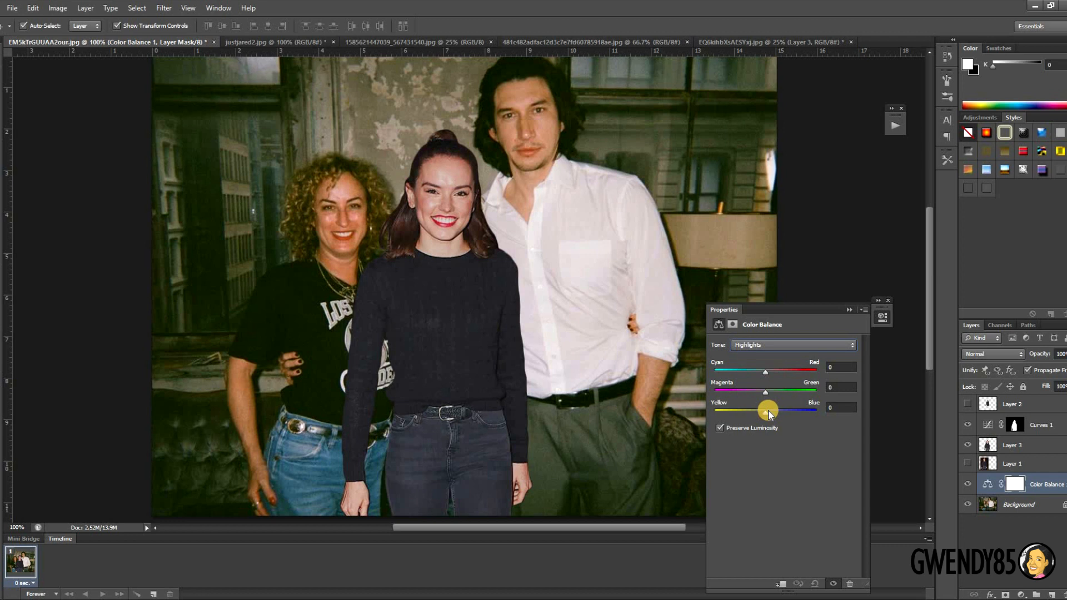
drag(769, 410, 784, 418)
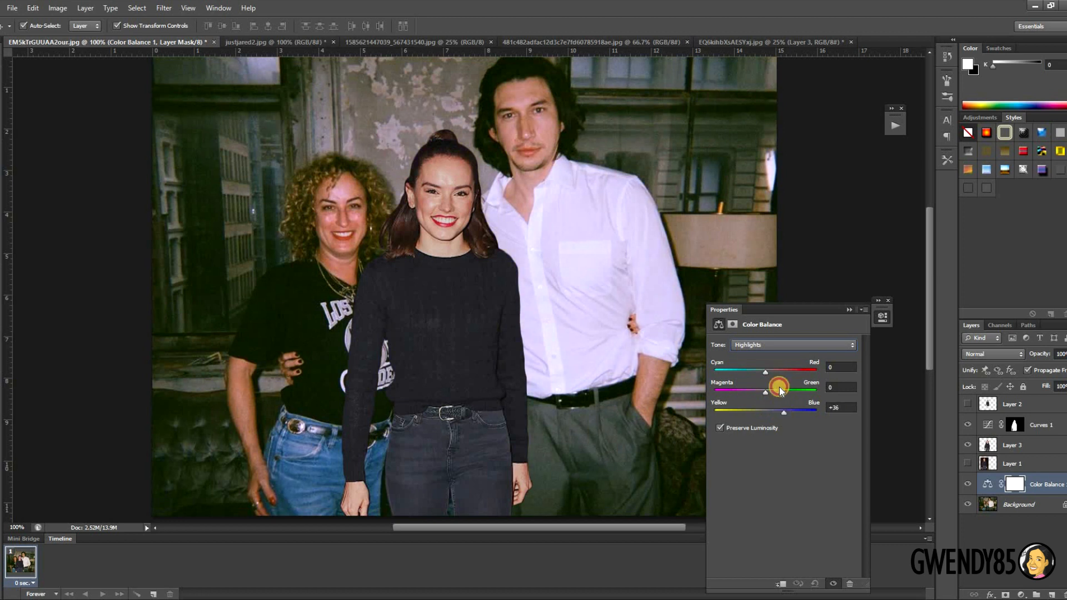
- Fine-tune the background's Color Balance by tonal range, nudging the darker tones slightly toward magenta and yellow
click(767, 347)
click(761, 368)
click(765, 346)
click(764, 359)
drag(766, 393, 763, 392)
click(764, 349)
click(765, 354)
drag(760, 412, 760, 413)
click(778, 345)
click(779, 376)
- Load Layer 3's outline as a selection and add a Color Balance adjustment layer masked to the woman
click(994, 447)
ctrl+click(993, 447)
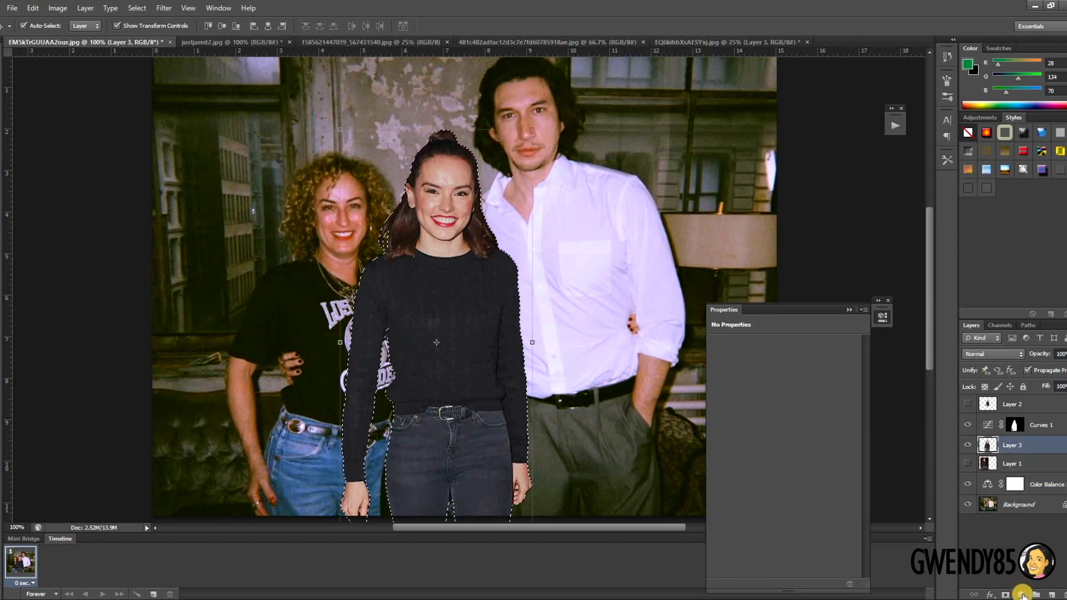
click(1022, 594)
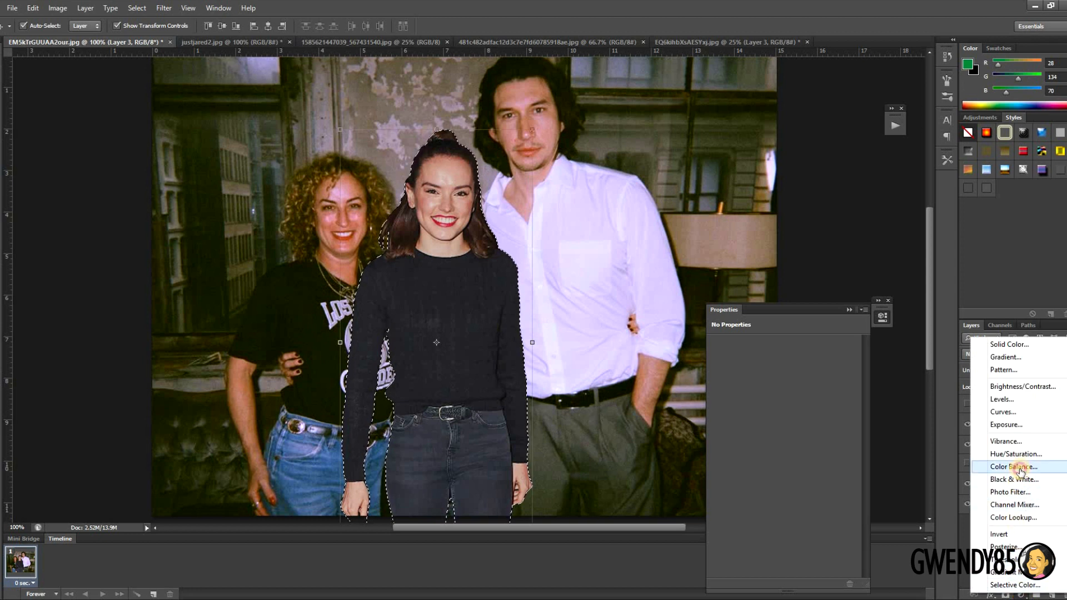
click(1012, 468)
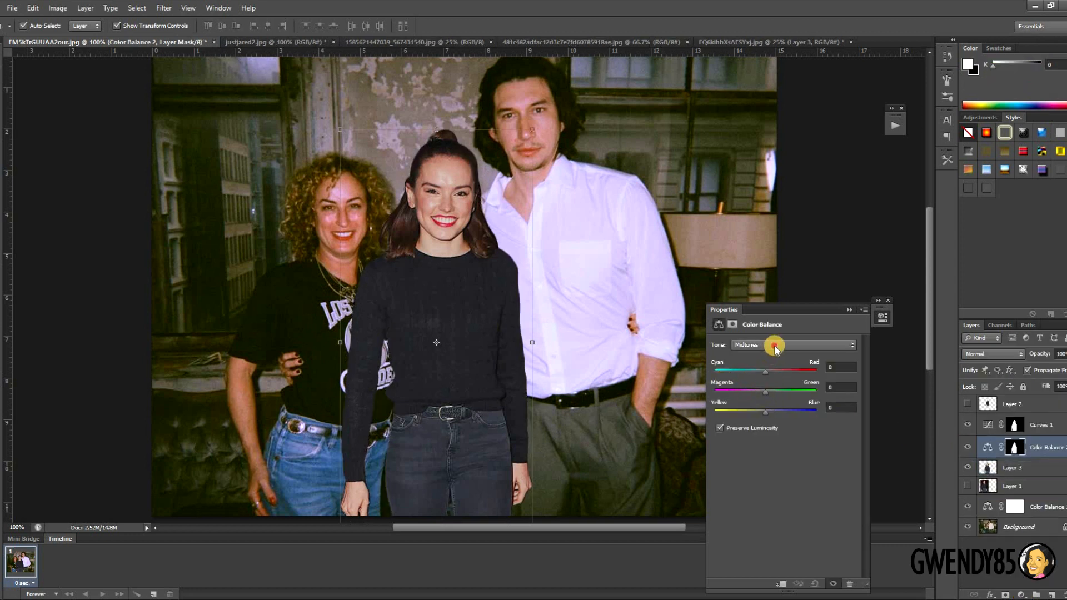
- Shift the highlights of the woman's Color Balance layer toward blue at +22
click(772, 345)
click(771, 376)
click(775, 413)
drag(778, 413, 777, 412)
click(774, 345)
click(770, 356)
click(767, 345)
click(764, 376)
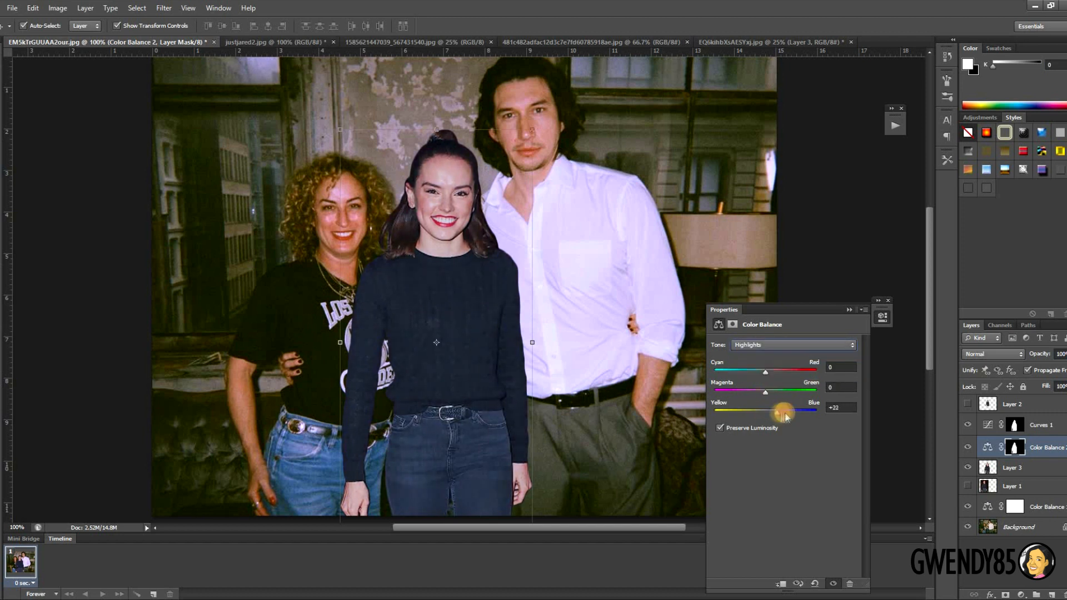
click(849, 310)
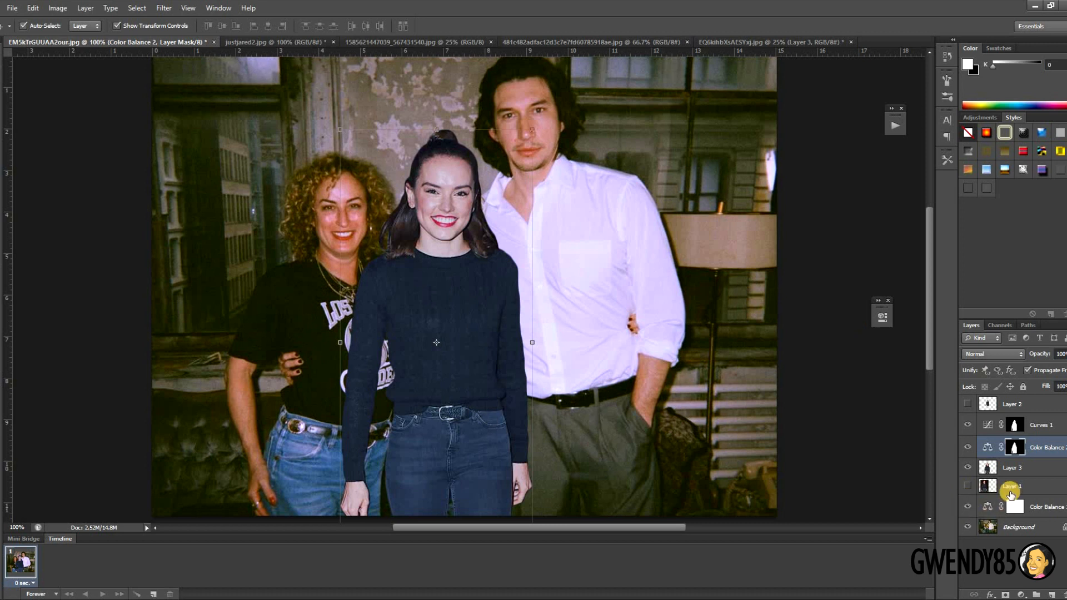
- Brighten the background photo with a Curves adjustment layer directly above the Background, raising the curve in the upper tones
click(1011, 527)
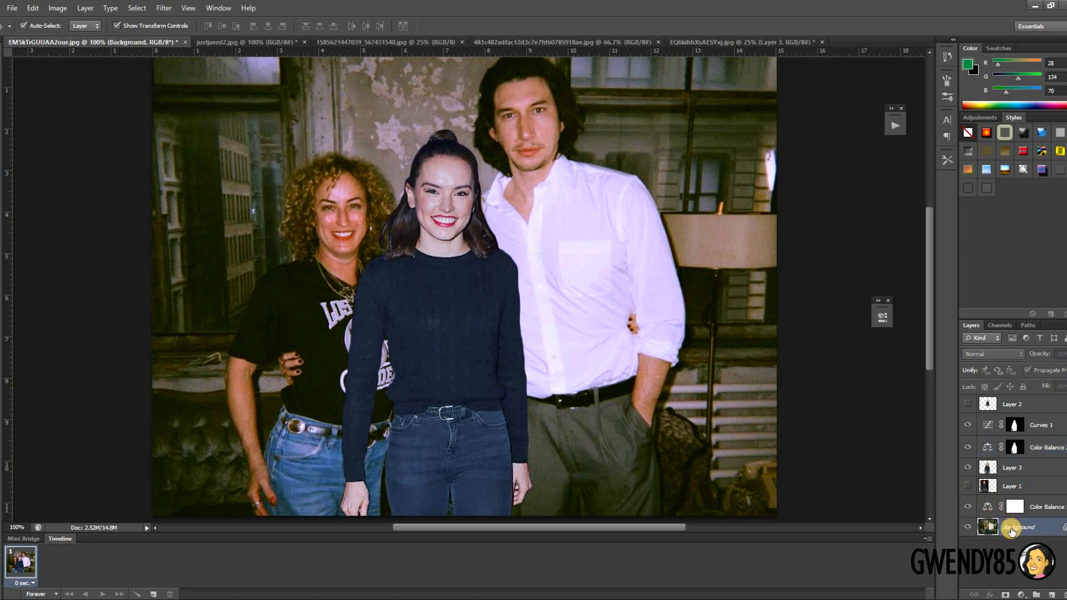
click(1021, 594)
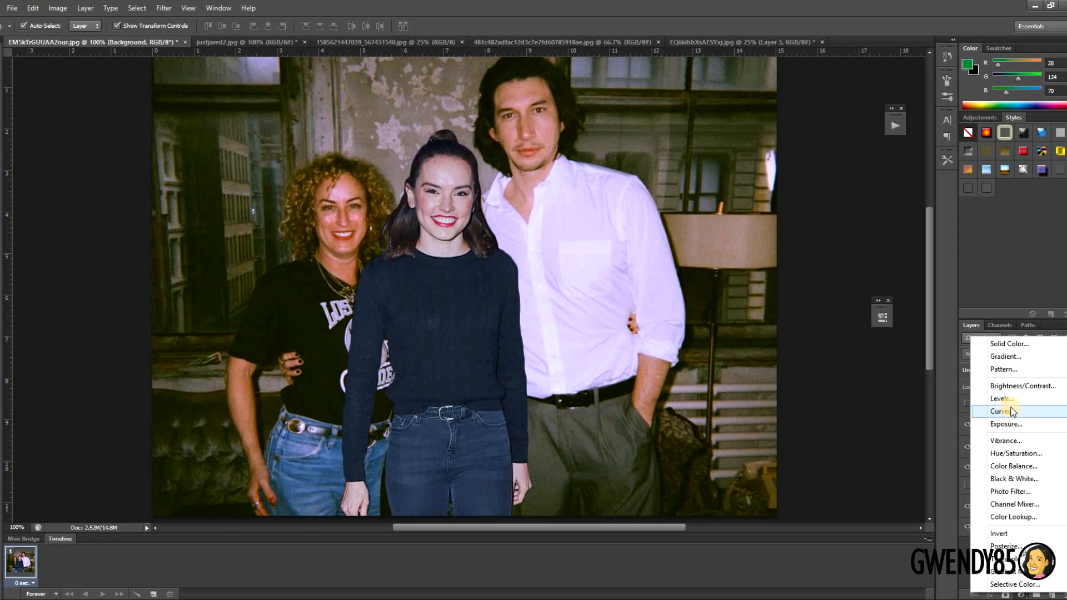
click(1012, 415)
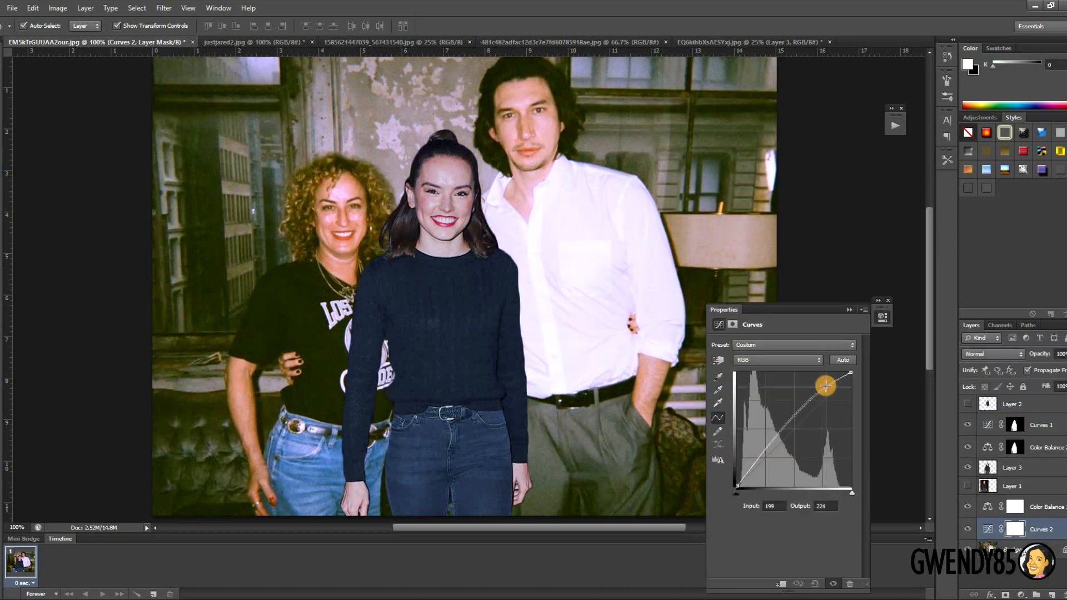
drag(822, 381, 795, 409)
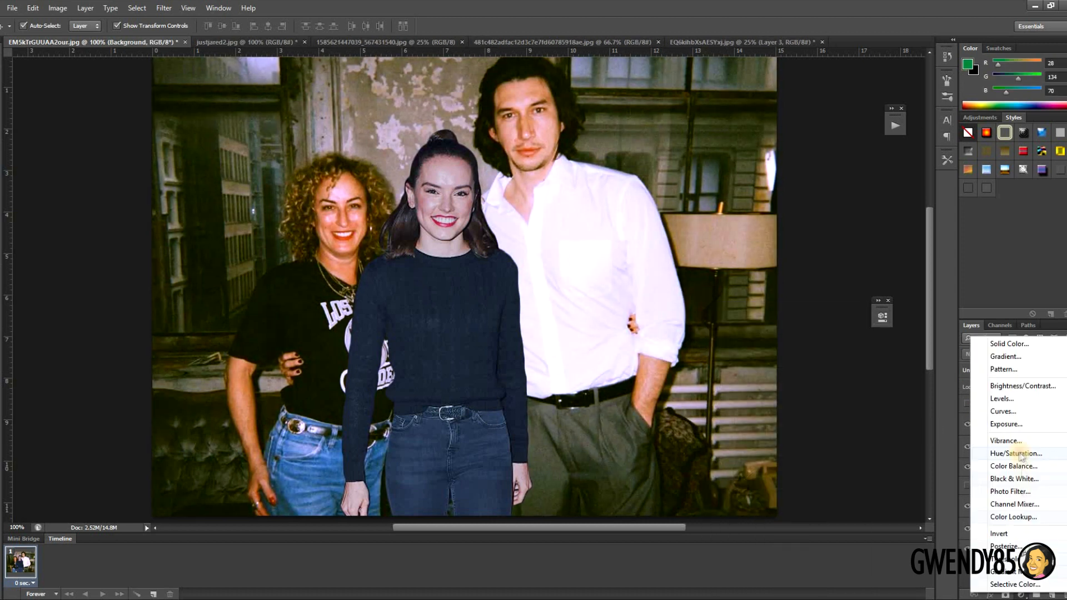
- Add a Hue/Saturation adjustment layer directly above the Background and lower its saturation to about -29
click(1016, 453)
drag(784, 411, 769, 412)
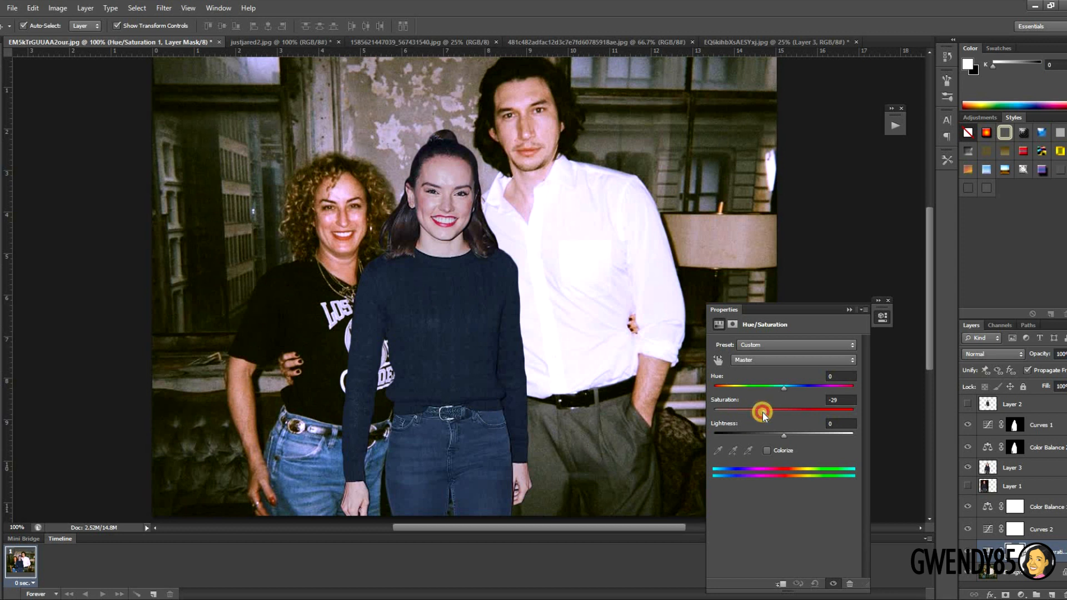
drag(762, 412, 761, 412)
drag(786, 435, 784, 434)
click(838, 423)
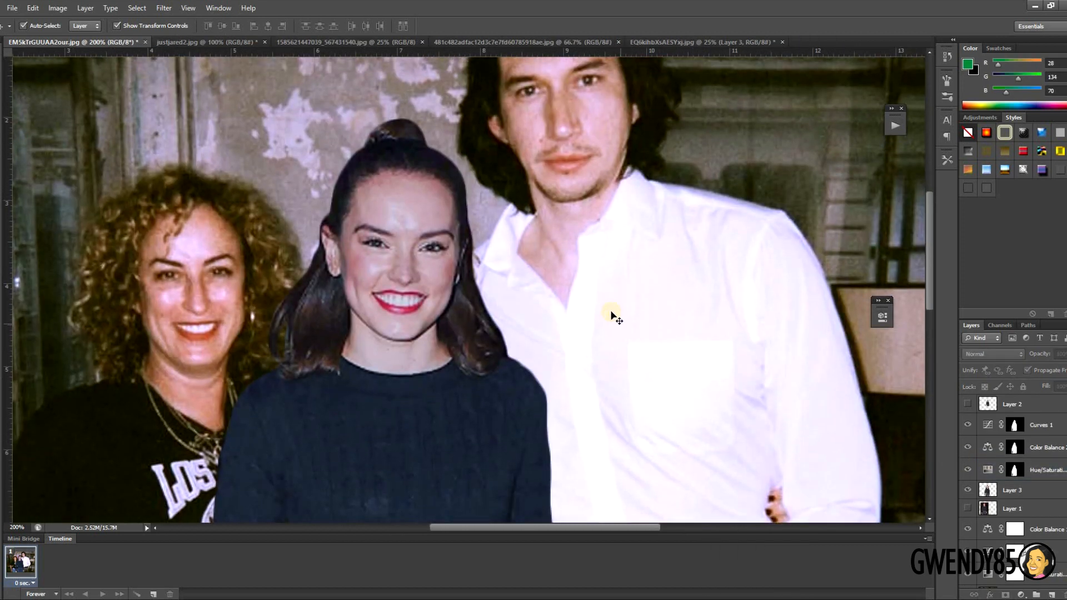
- Duplicate the woman's Layer 3 and hide the original layer
drag(630, 306, 635, 320)
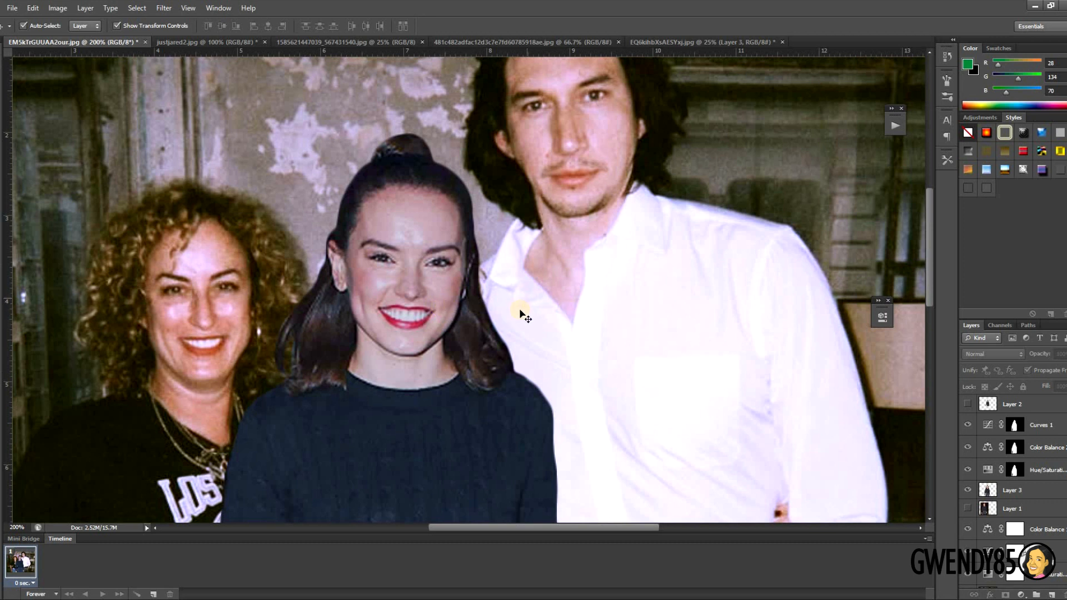
drag(638, 350, 611, 335)
click(988, 492)
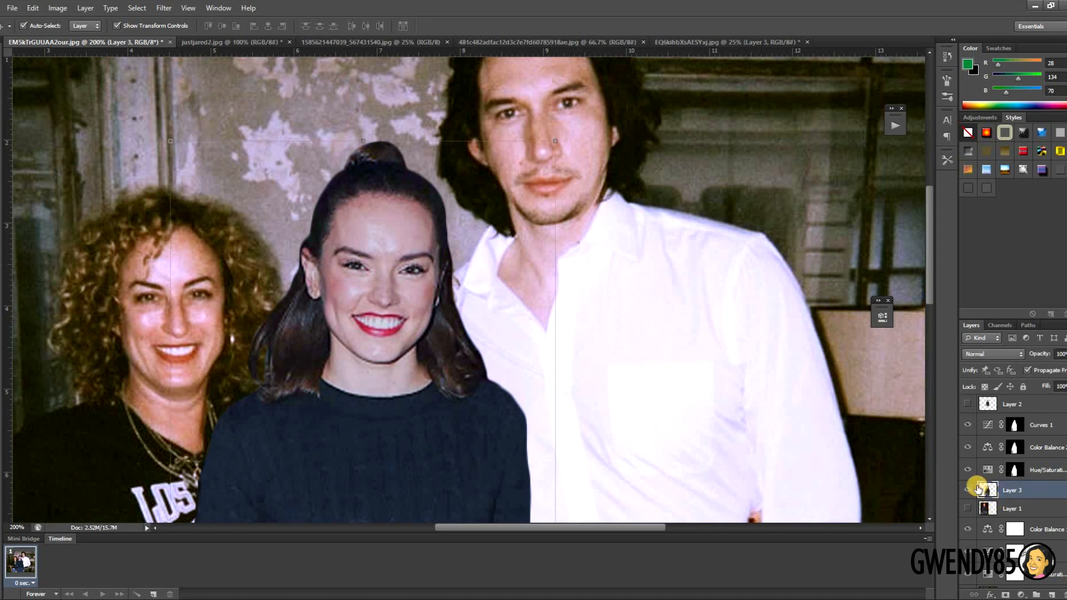
key(ctrl+j)
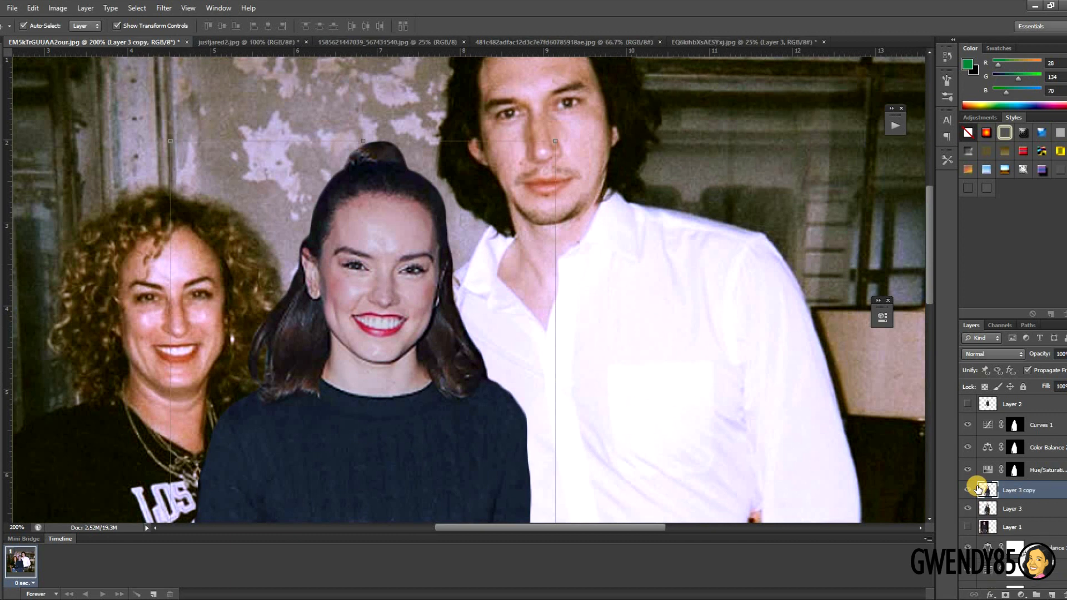
click(970, 508)
click(968, 509)
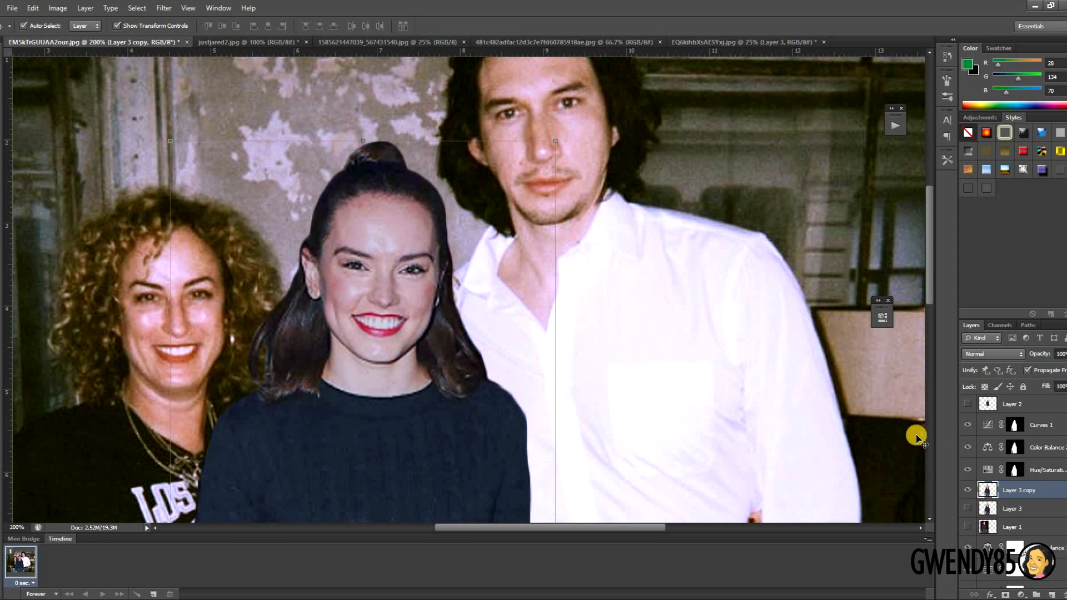
- Soften the woman on Layer 3 copy with a Gaussian Blur of 0.25 pixels radius
drag(529, 266, 564, 271)
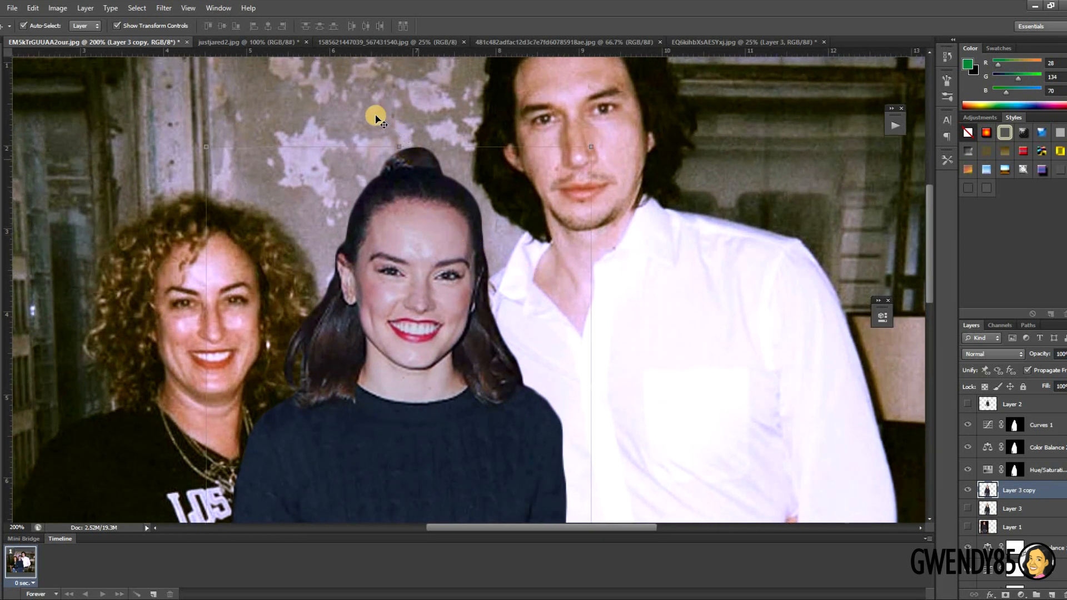
click(165, 10)
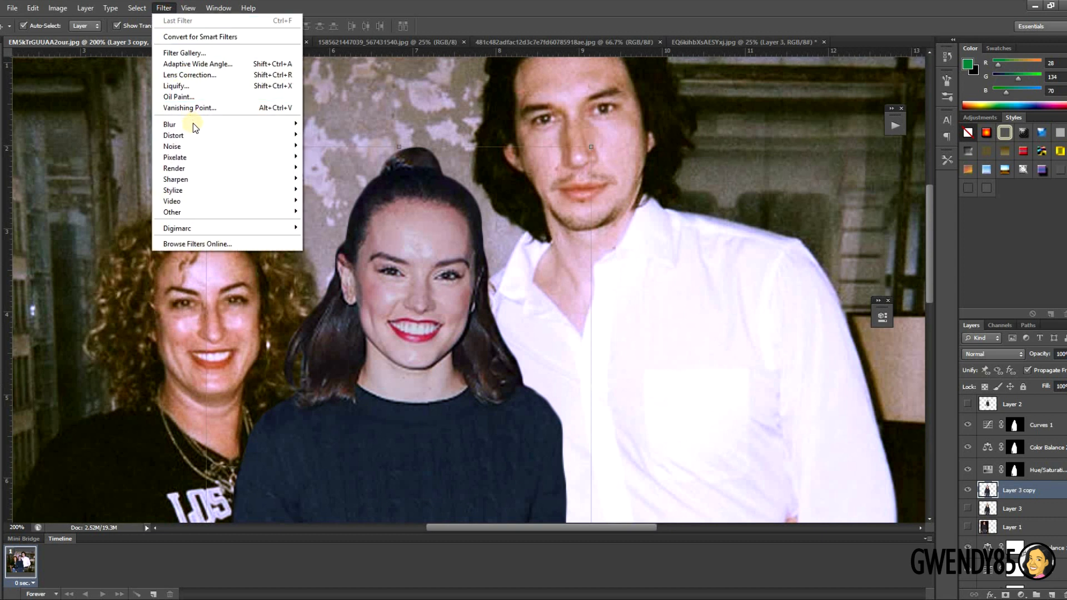
mouse_move(192, 123)
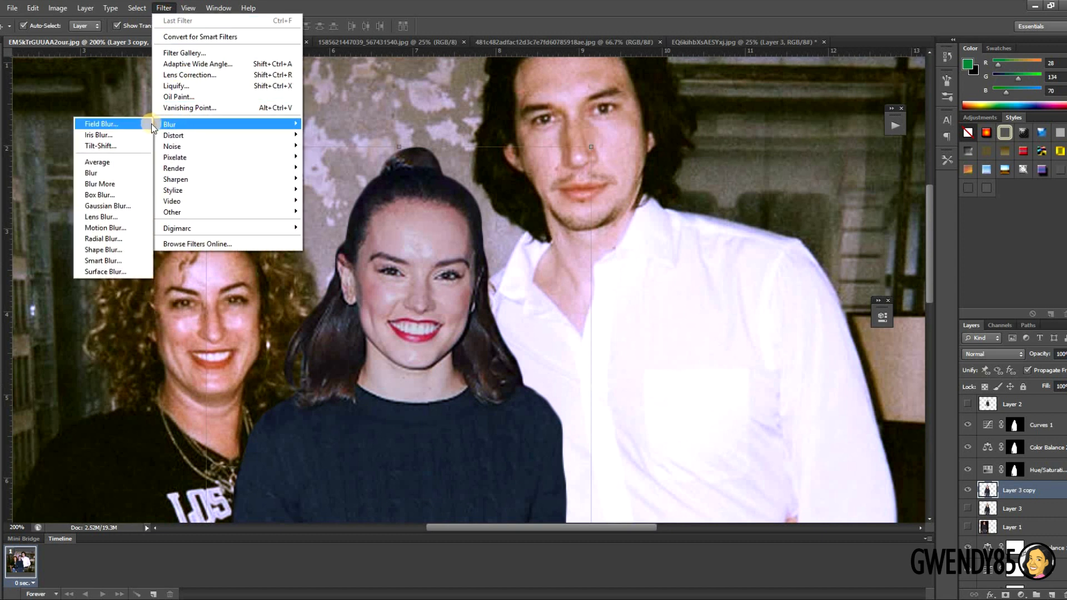
click(402, 8)
drag(450, 170, 459, 172)
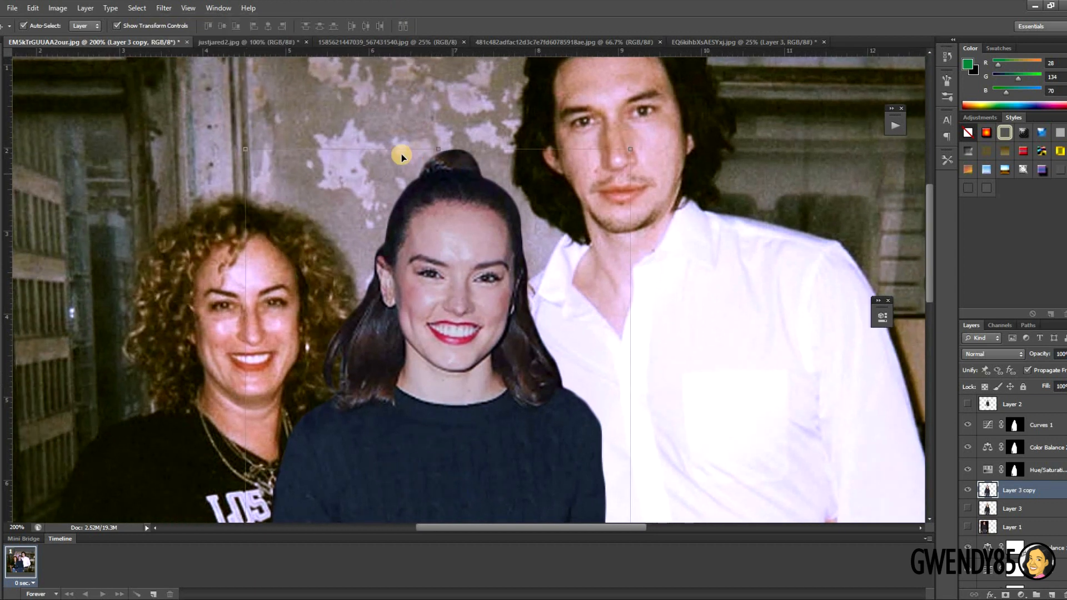
click(164, 8)
click(189, 125)
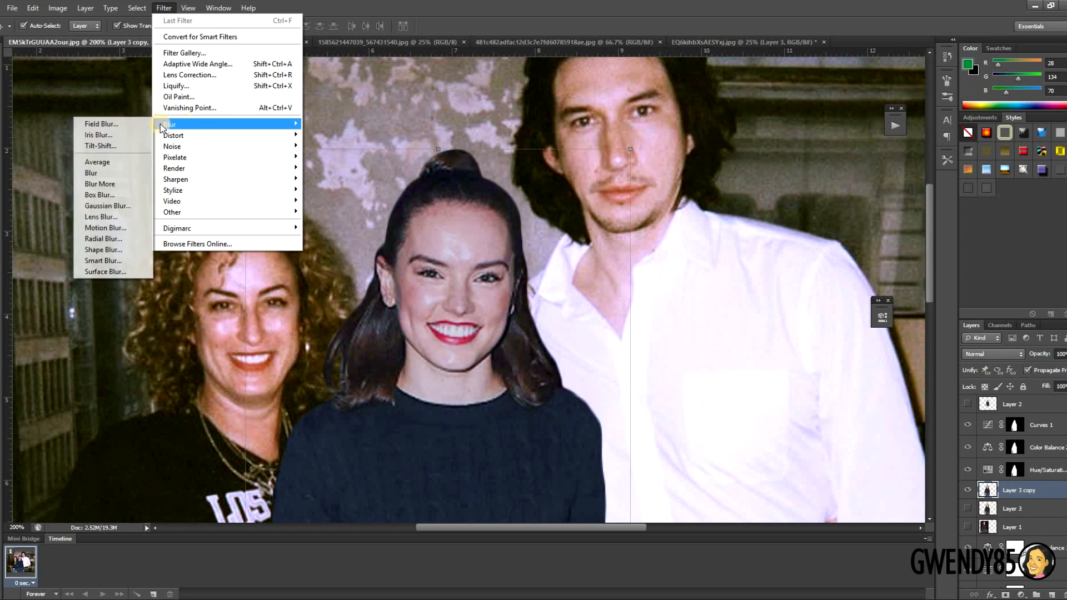
click(124, 210)
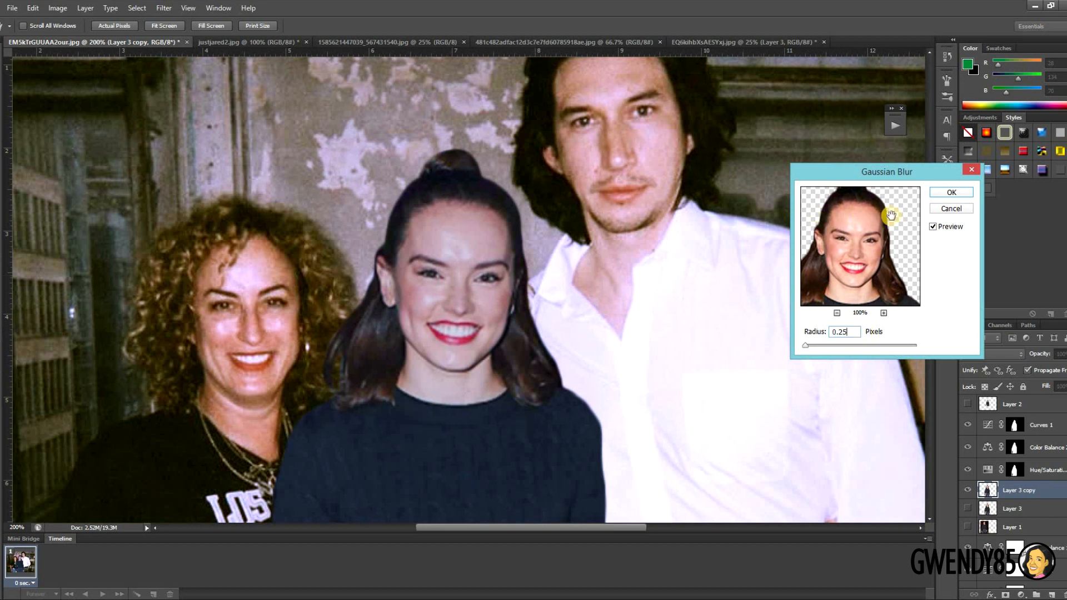
click(947, 194)
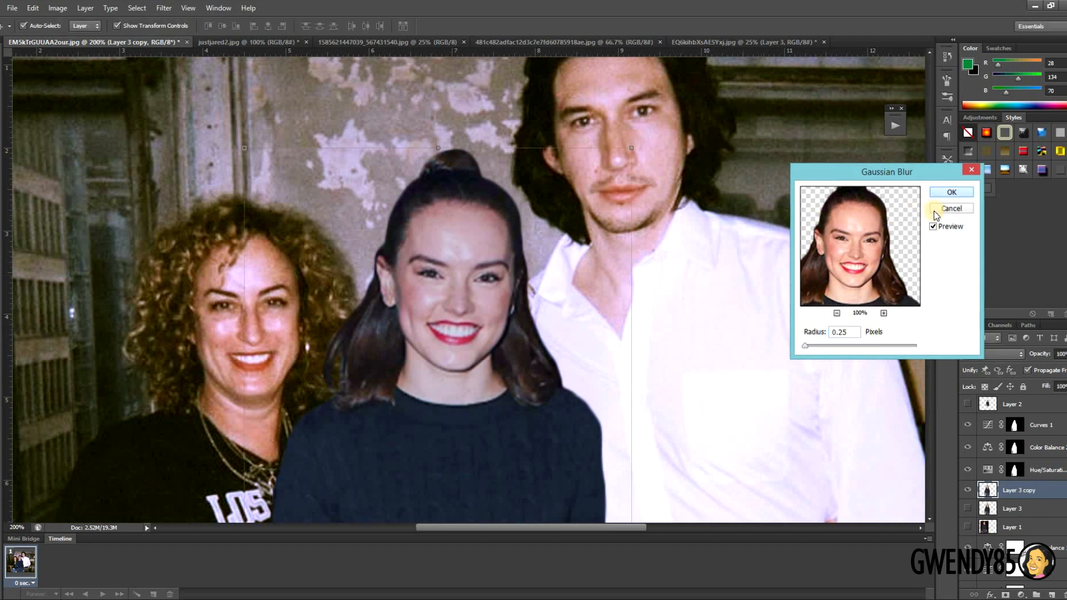
- Toggle Layer 3 and Layer 3 copy to compare the original with the blurred woman, leaving only the copy visible, and check at 100%
click(967, 490)
click(970, 495)
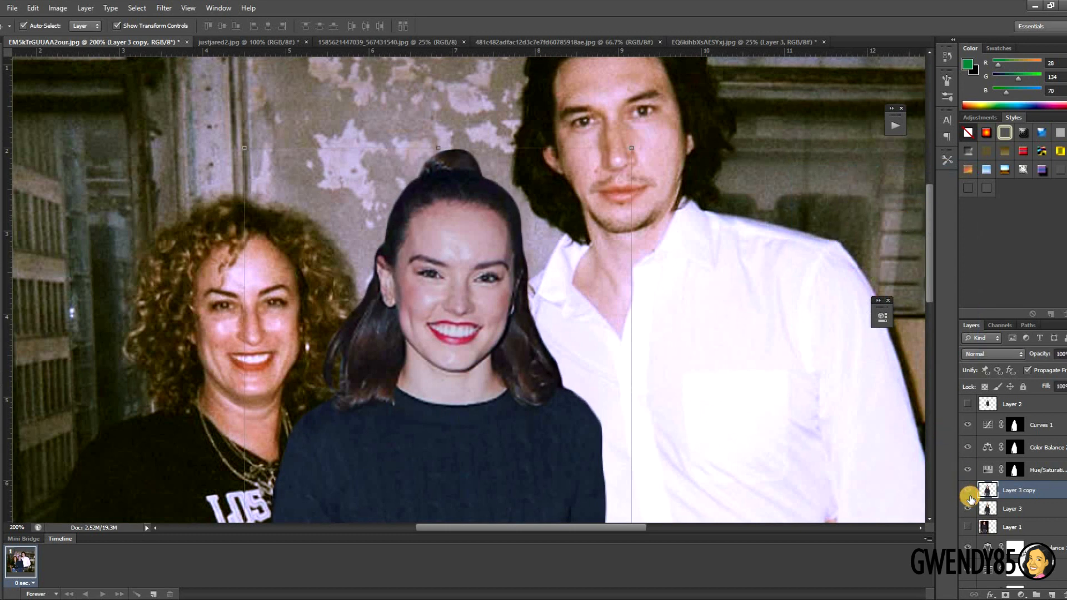
click(969, 494)
click(970, 497)
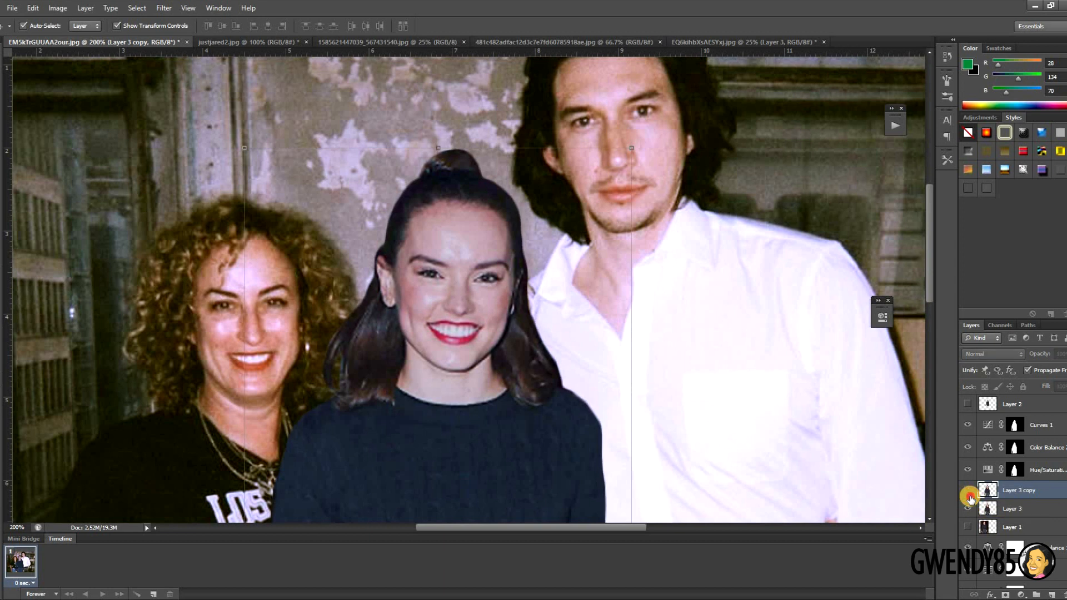
click(969, 501)
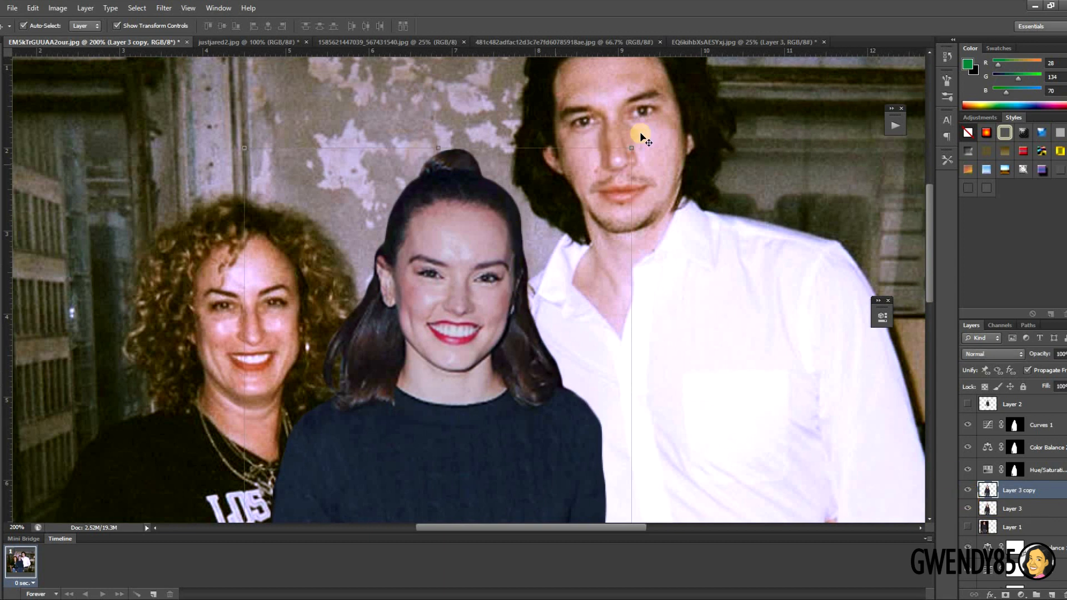
click(970, 509)
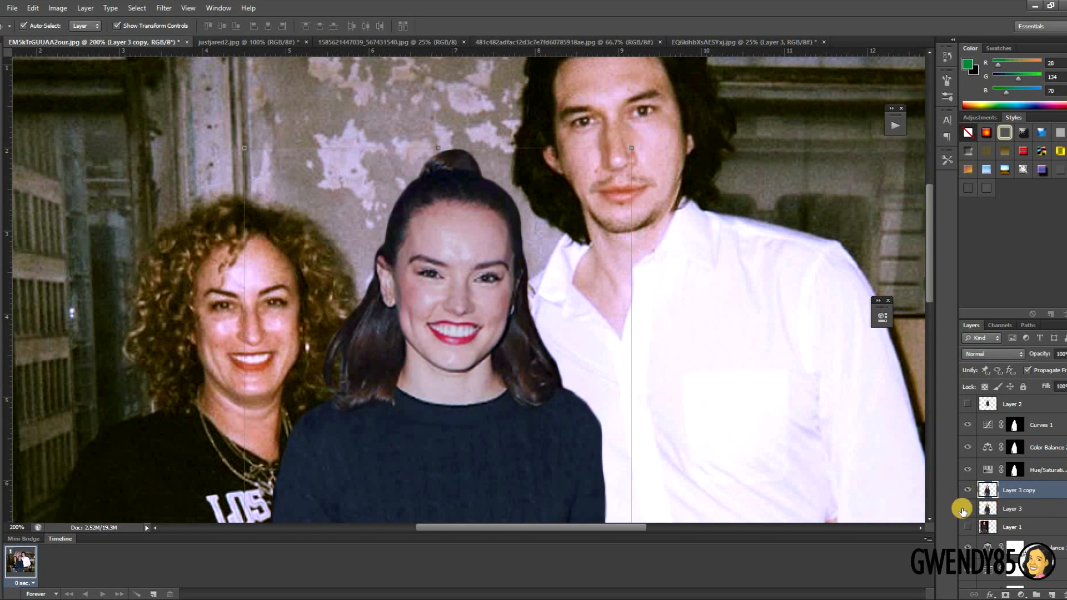
key(ctrl+1)
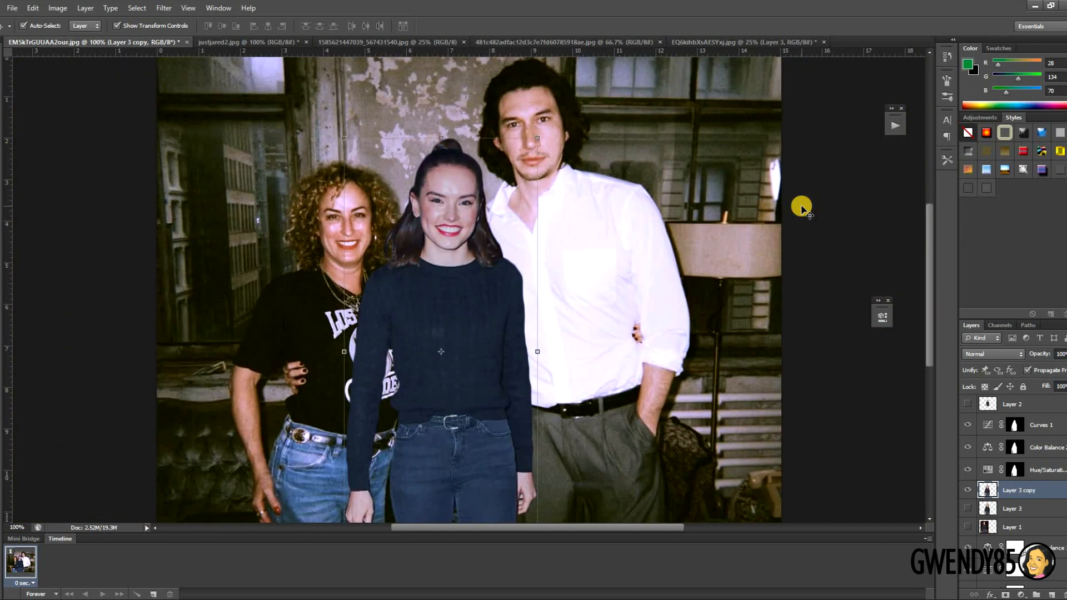
click(820, 262)
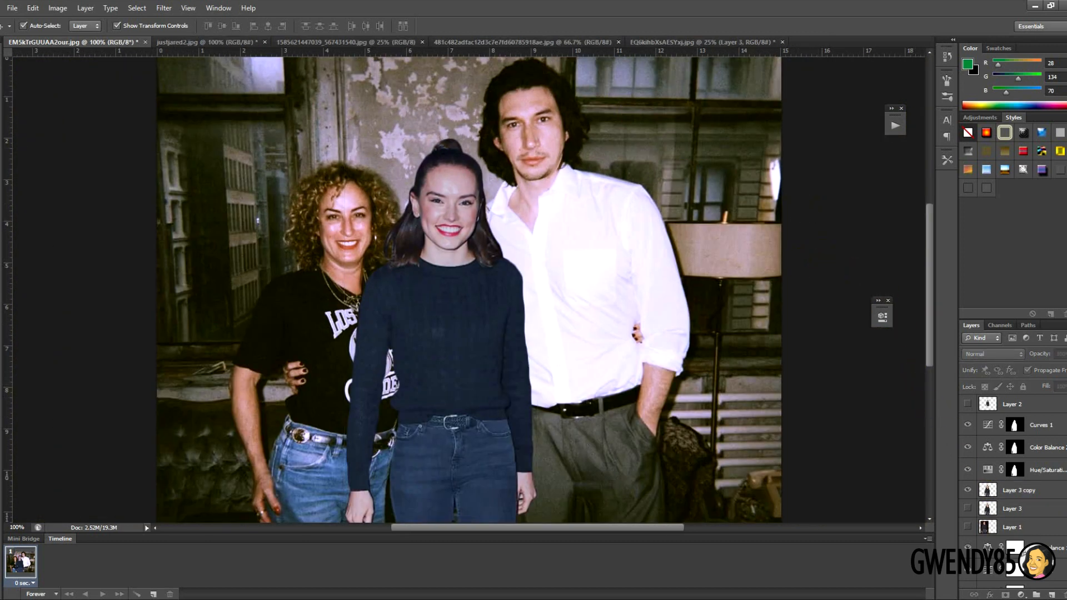
- Set the opacity of the woman's Curves 1 adjustment layer to 90%
scroll(1012, 467, down, 1)
click(968, 423)
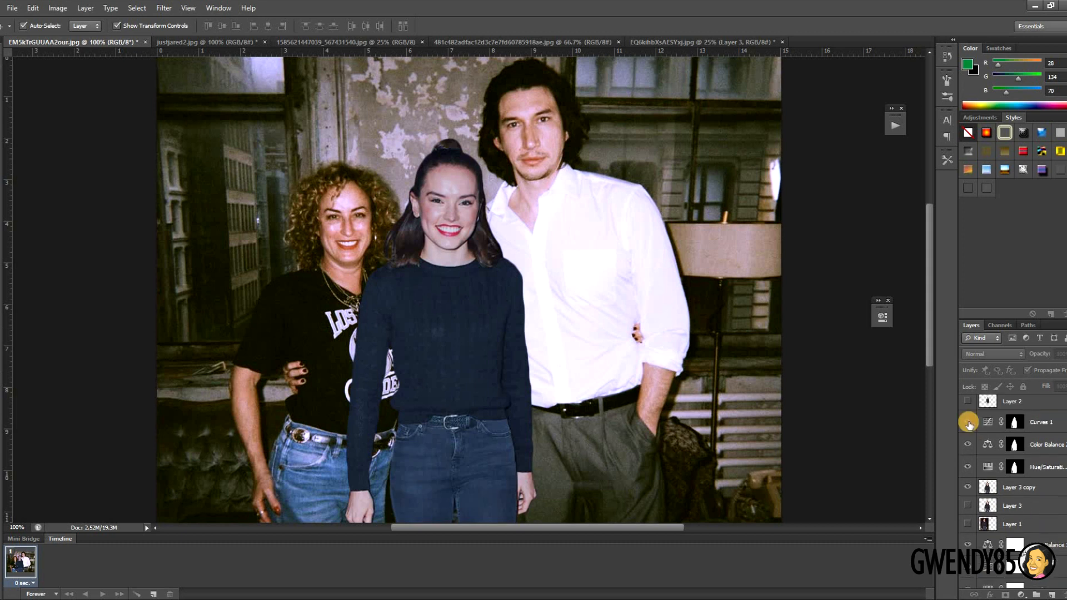
click(1041, 446)
click(1043, 422)
click(1064, 354)
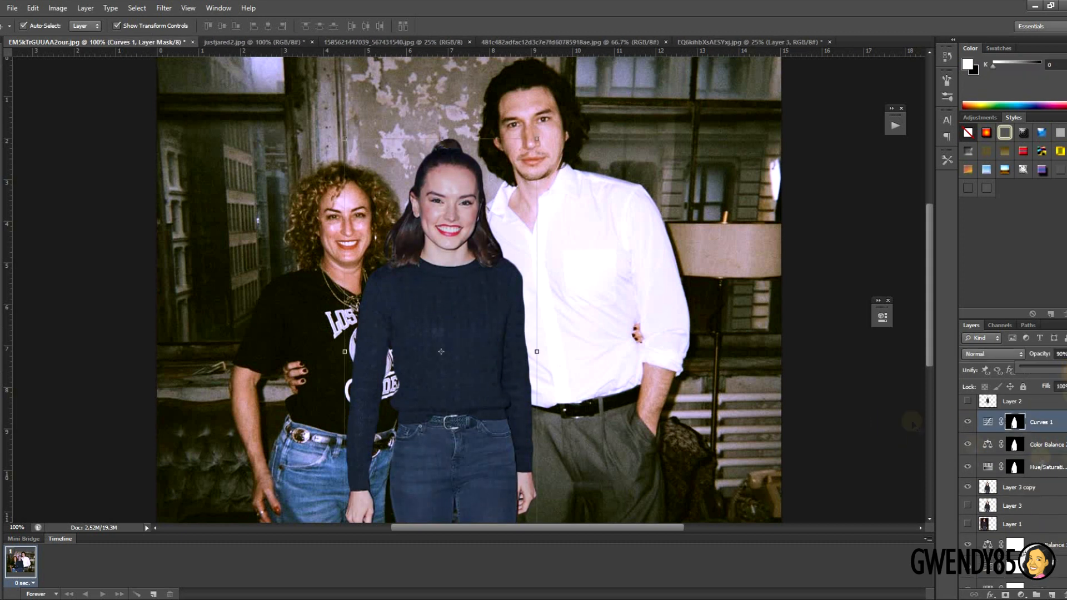
click(912, 423)
- Fine-tune the dark end of the background photo's Levels 1 adjustment
scroll(1041, 458, down, 2)
click(1029, 538)
double_click(987, 536)
drag(726, 434, 733, 434)
- Retune the background photo's Color Balance 1, with shadow Magenta/Green at -4 and the shadow Yellow/Blue balance shifted toward blue
click(968, 514)
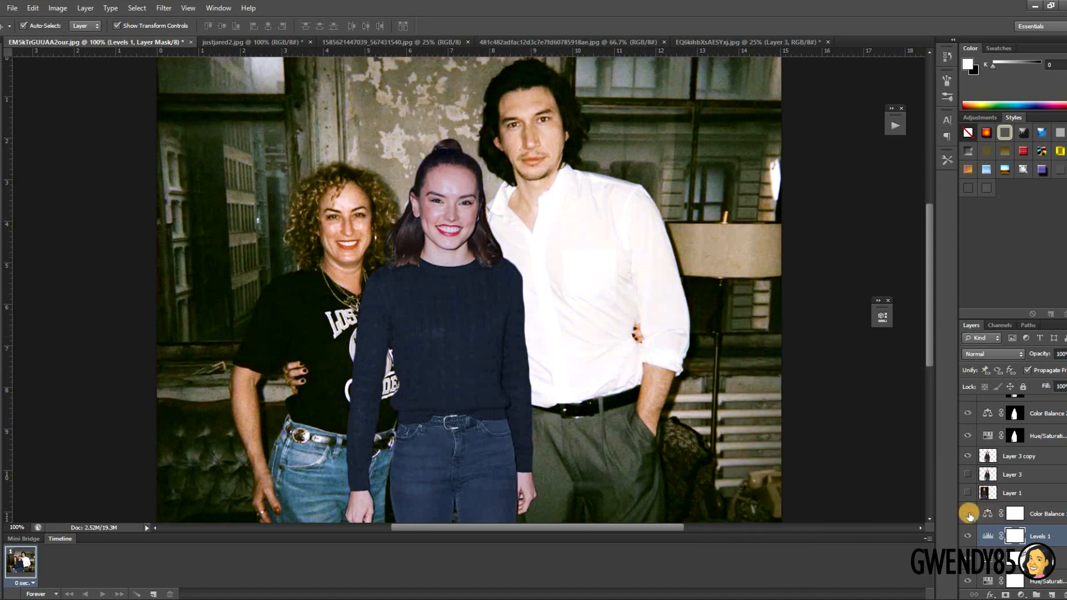
click(969, 514)
double_click(988, 515)
click(778, 345)
click(778, 370)
drag(769, 392, 765, 392)
drag(765, 371, 763, 373)
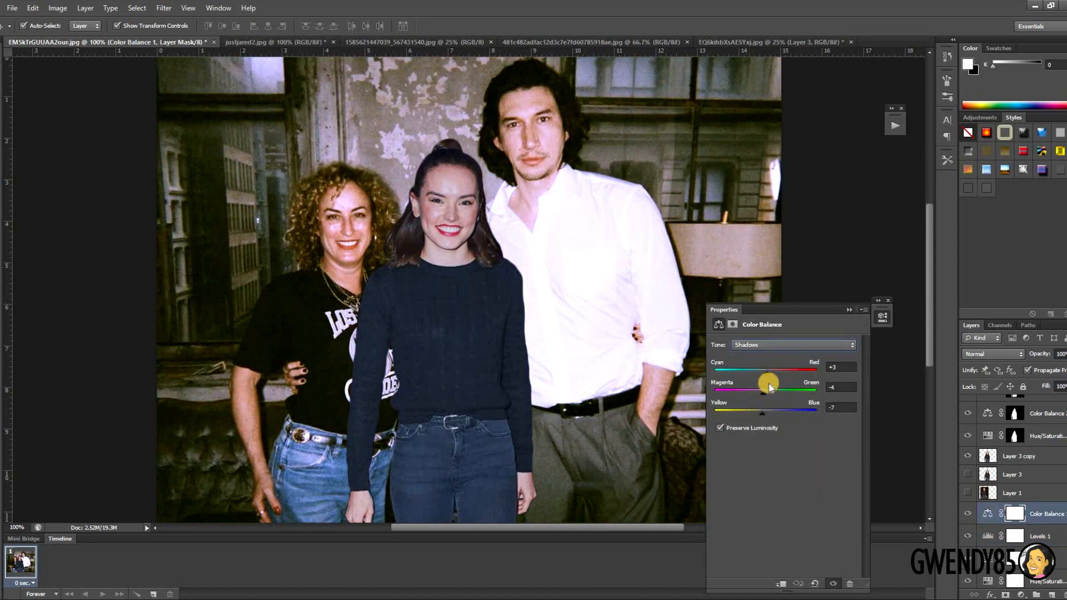
drag(762, 412, 775, 411)
click(778, 345)
click(761, 366)
scroll(1016, 456, up, 1)
- Refine the woman's Color Balance 2 adjustment by shifting its midtones toward blue, and check her Curves 1 adjustment
click(1015, 436)
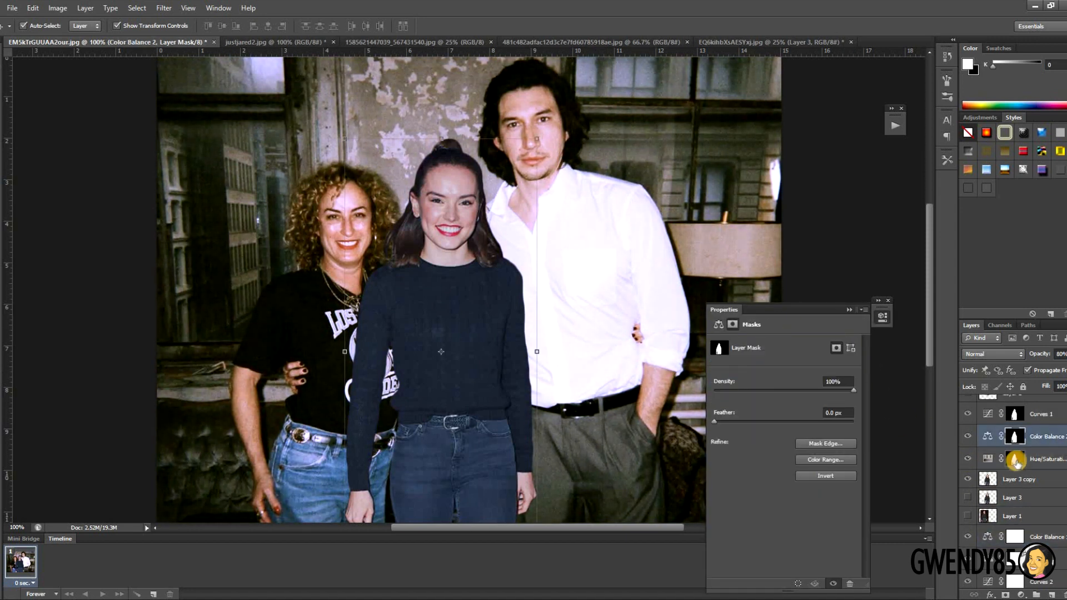
click(1015, 461)
click(968, 478)
click(969, 478)
click(988, 436)
click(778, 345)
click(765, 376)
drag(778, 345, 764, 368)
drag(769, 412, 791, 412)
click(778, 345)
click(764, 357)
click(988, 415)
click(916, 399)
- Add a Levels adjustment layer directly above Layer 3 copy, masked to the woman's outline
click(1020, 479)
ctrl+click(988, 479)
click(1021, 594)
click(1000, 418)
click(856, 307)
click(837, 382)
- Refine the highlights in the woman's Color Balance 2 adjustment and deselect the layers
double_click(988, 436)
click(778, 345)
click(764, 375)
click(856, 308)
click(824, 365)
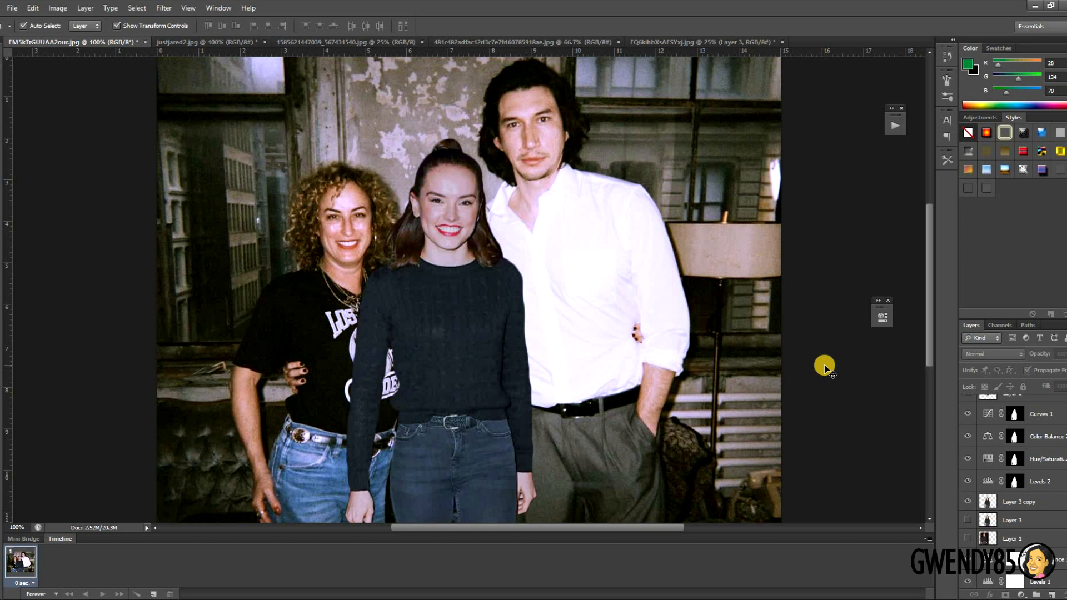
- Patch the fingers out of the man's white sleeve on the Background layer, using clean shirt fabric as the source
scroll(1012, 489, down, 3)
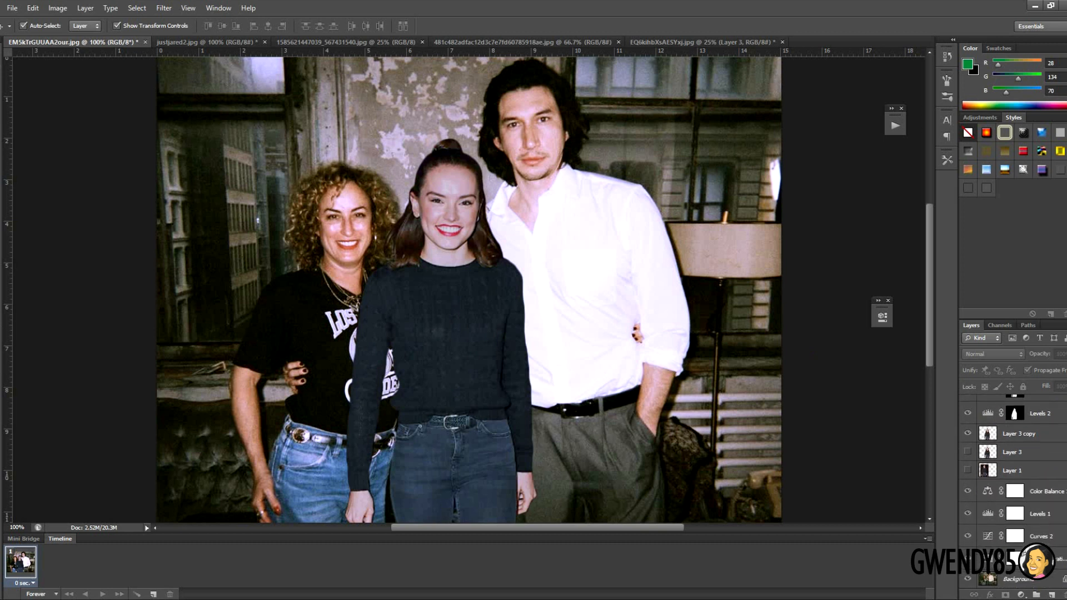
click(1041, 581)
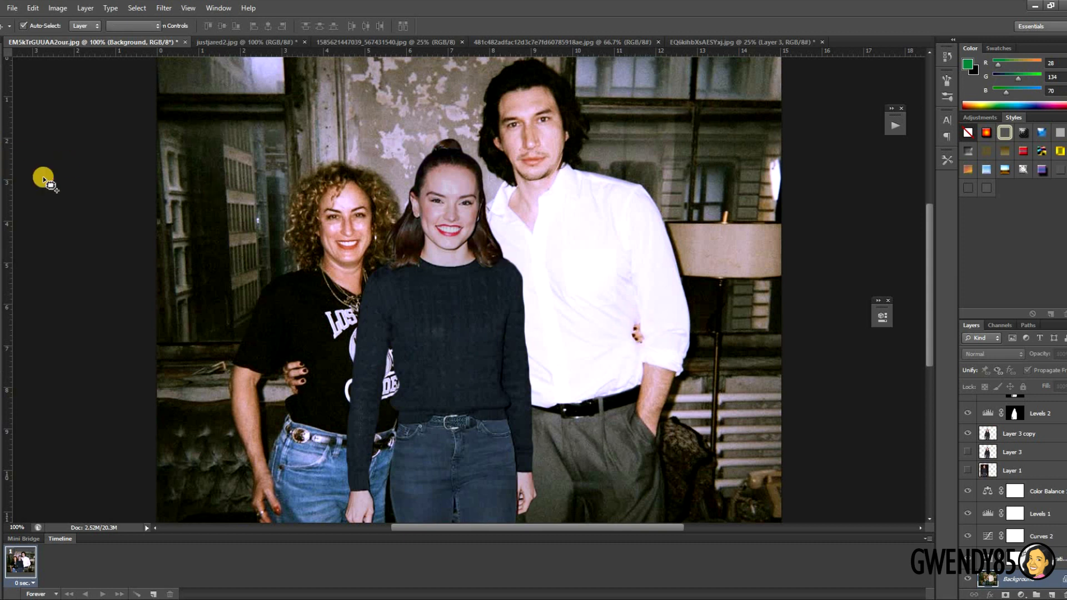
key(j)
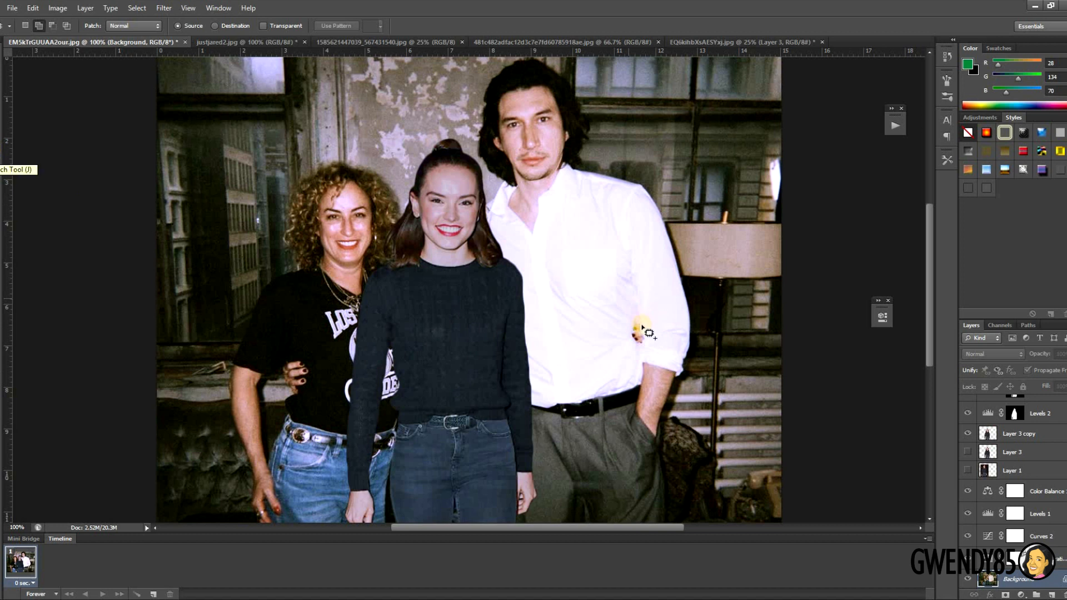
mouse_move(626, 324)
mouse_down()
mouse_move(649, 344)
mouse_move(638, 294)
mouse_up()
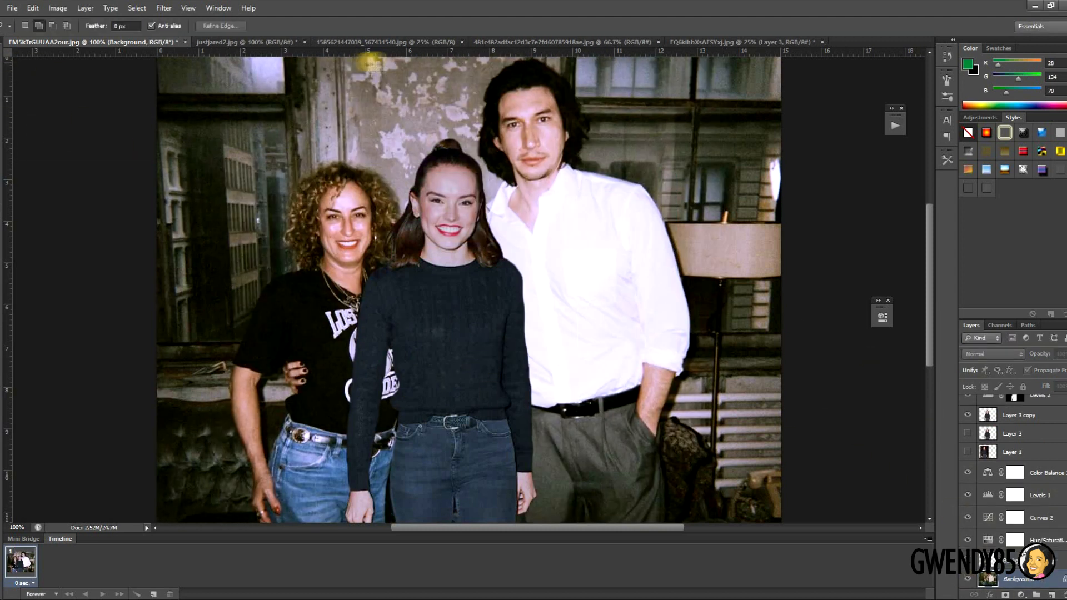
- Cover the curly-haired woman's head with window and wall areas copied from above her, and clone wall texture beside the dark-sweater woman
click(137, 8)
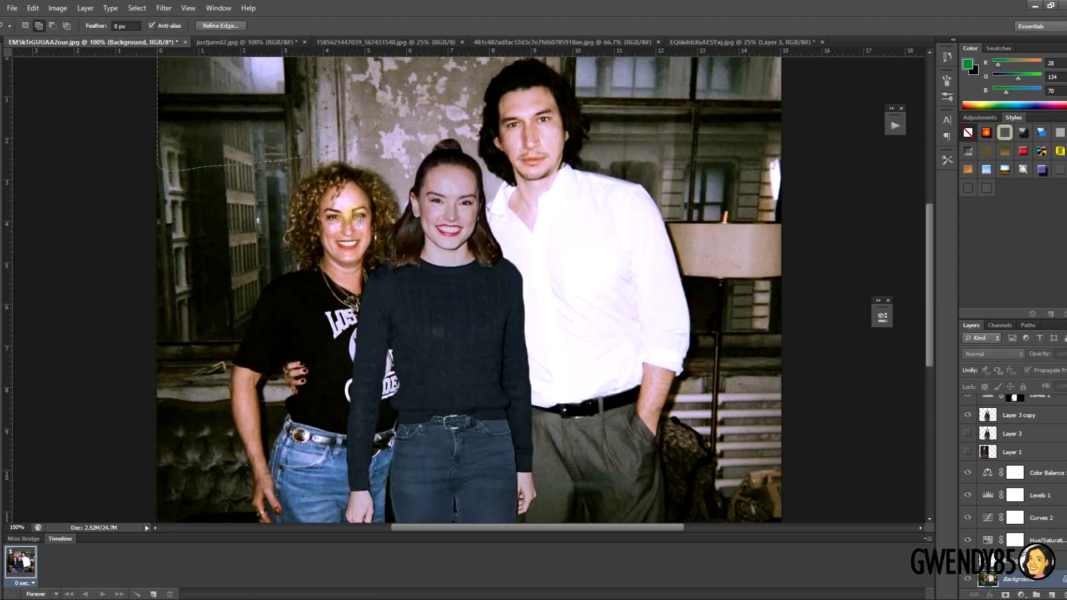
drag(218, 117, 218, 221)
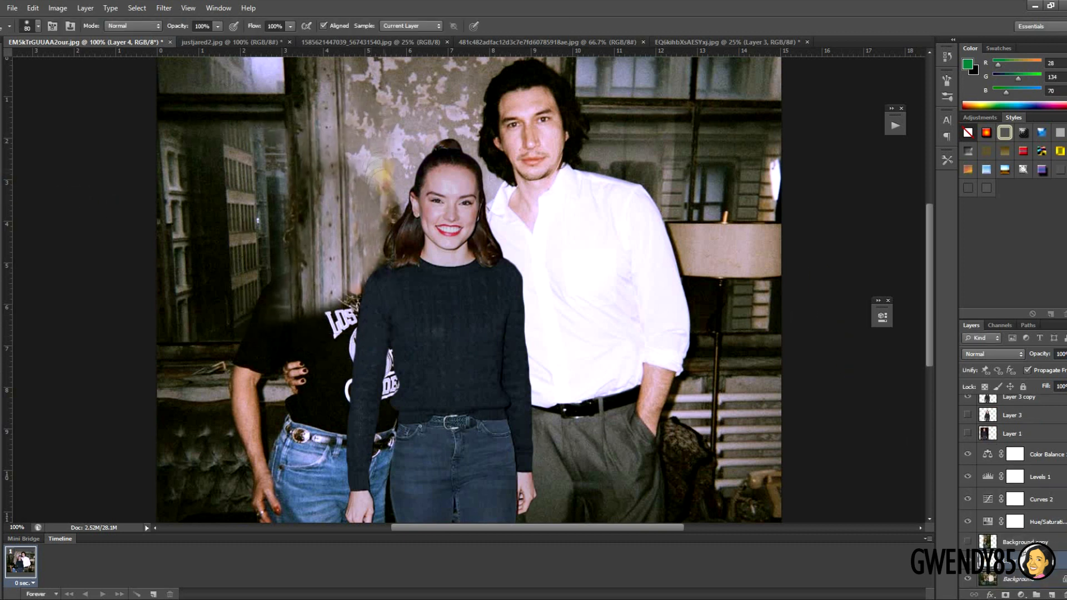
mouse_move(382, 173)
mouse_down()
mouse_move(391, 212)
mouse_move(367, 260)
mouse_up()
- Clone the leather sofa and dark background over the curly-haired woman's body, merging and duplicating the retouching layer along the way
key(alt+bracketleft)
alt+click(207, 418)
key(alt+bracketright)
mouse_move(247, 400)
mouse_down()
mouse_move(276, 370)
mouse_move(267, 311)
mouse_up()
key(ctrl+e)
key(ctrl+j)
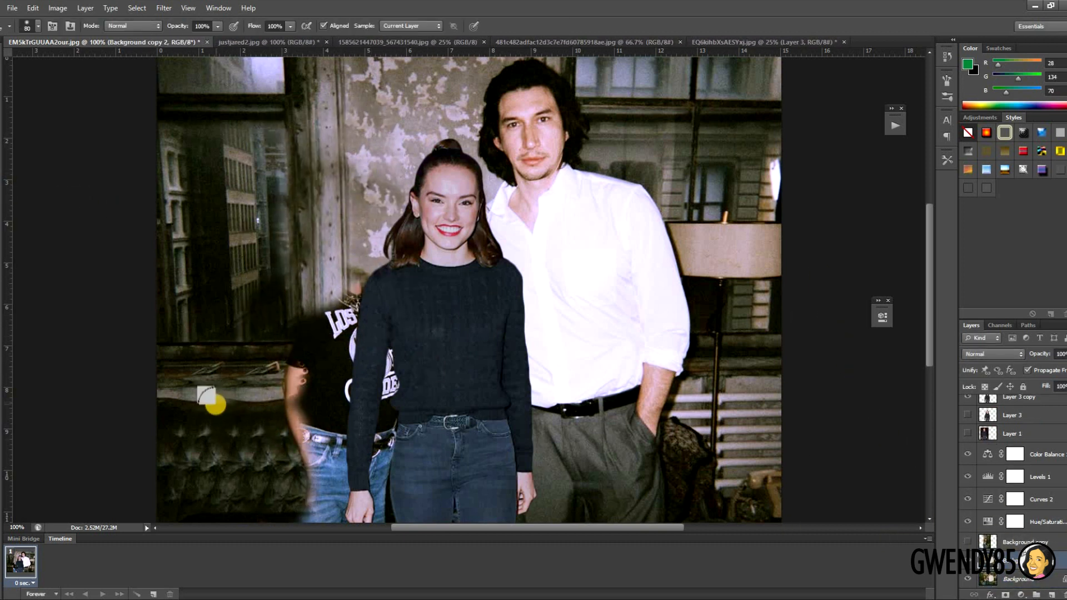
mouse_move(206, 396)
mouse_down()
mouse_move(286, 369)
mouse_move(328, 389)
mouse_move(352, 322)
mouse_move(332, 355)
mouse_move(303, 89)
mouse_move(322, 330)
mouse_move(353, 484)
mouse_move(371, 165)
mouse_move(267, 417)
mouse_move(314, 412)
mouse_move(320, 350)
mouse_up()
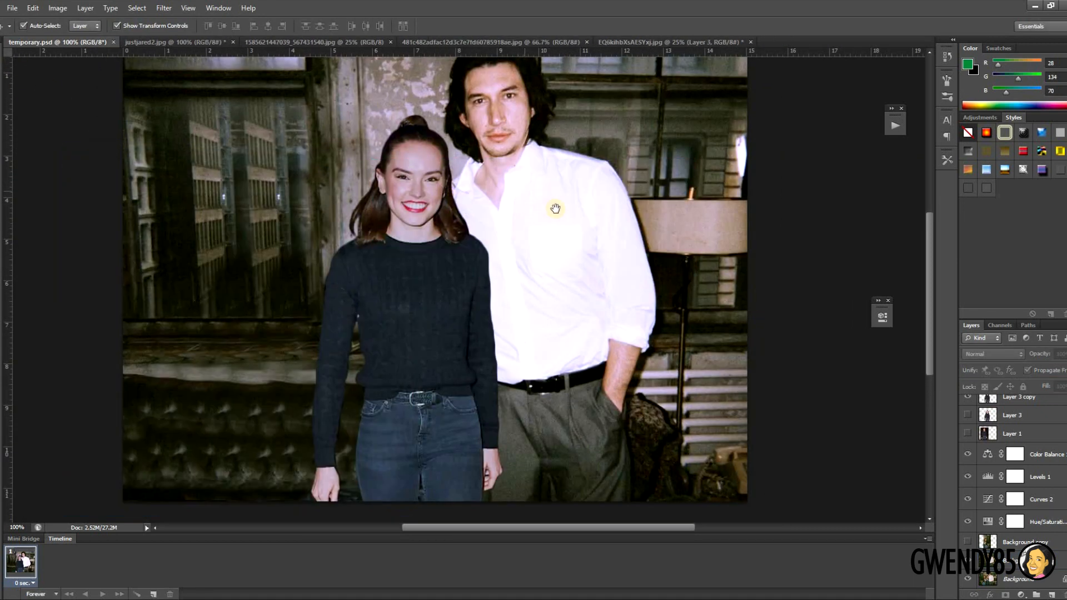
- Hide and show the retouched layer above the Background to compare the photo with and without the curly-haired woman
drag(555, 208, 533, 216)
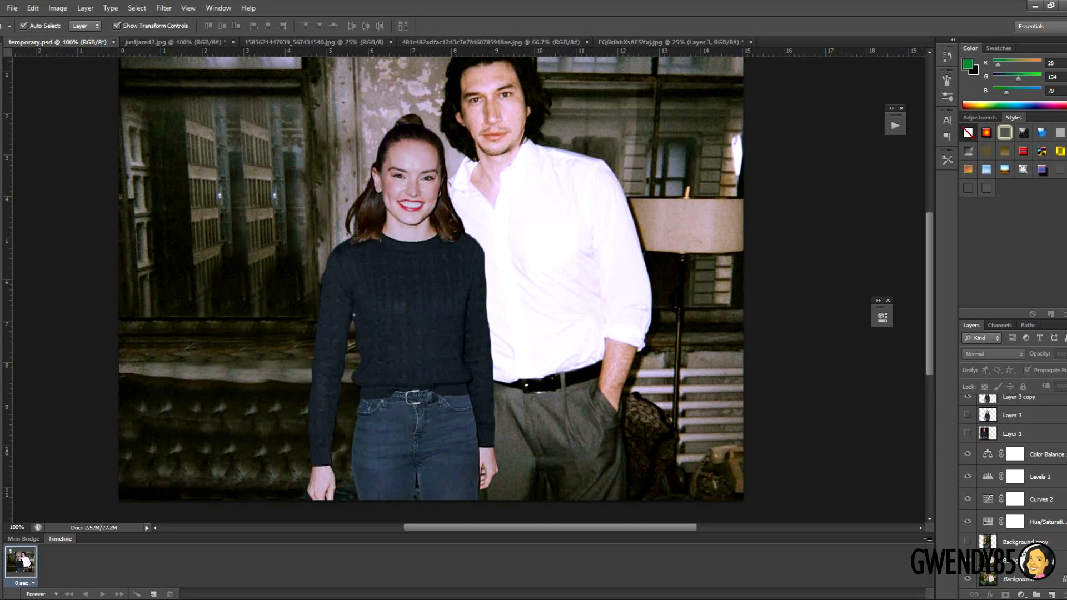
click(968, 561)
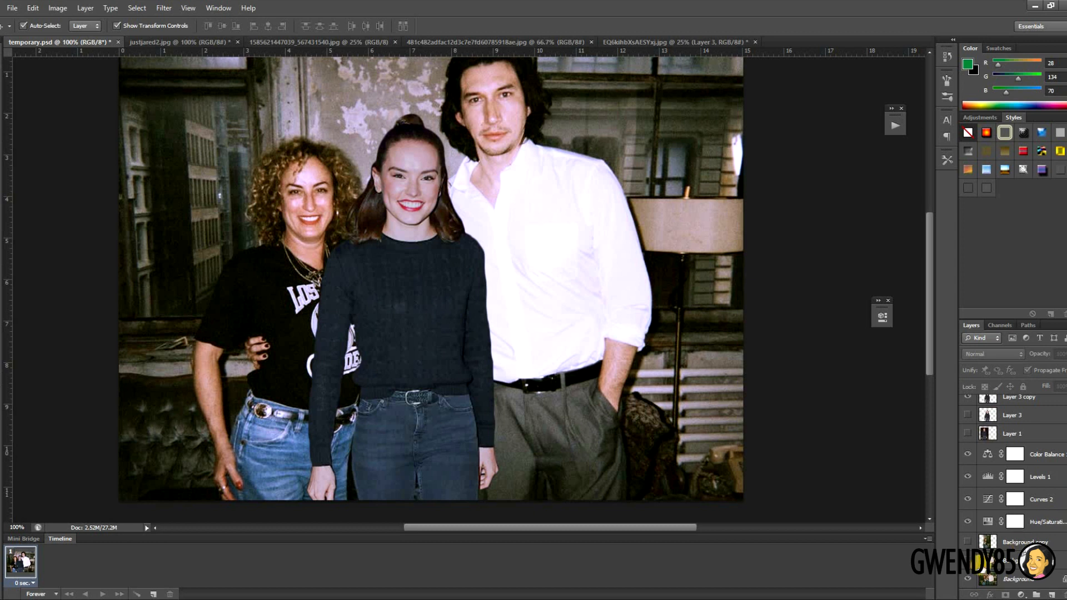
click(968, 561)
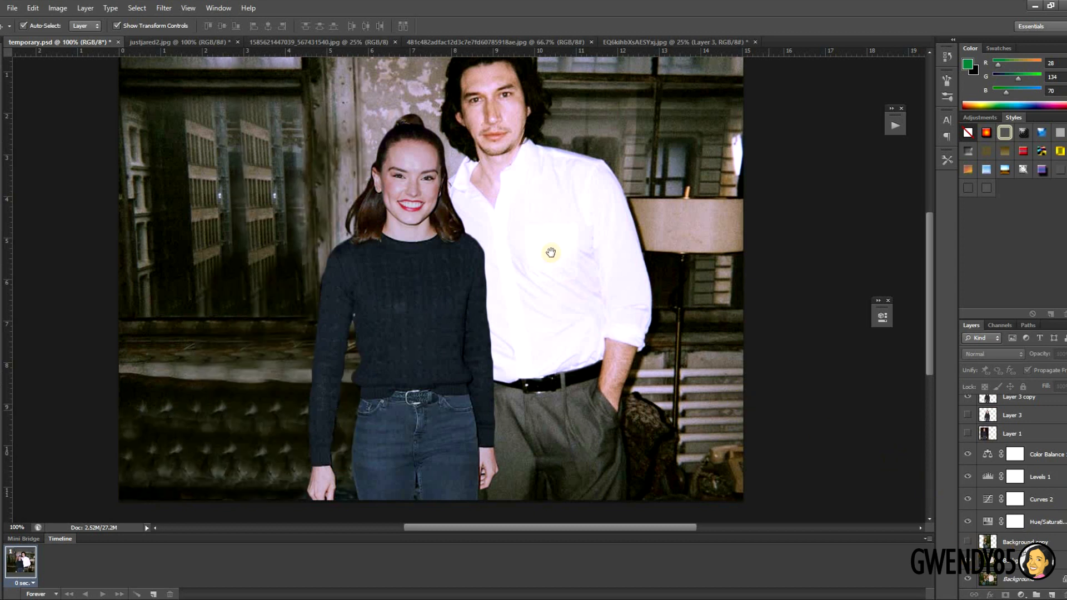
drag(556, 324, 547, 290)
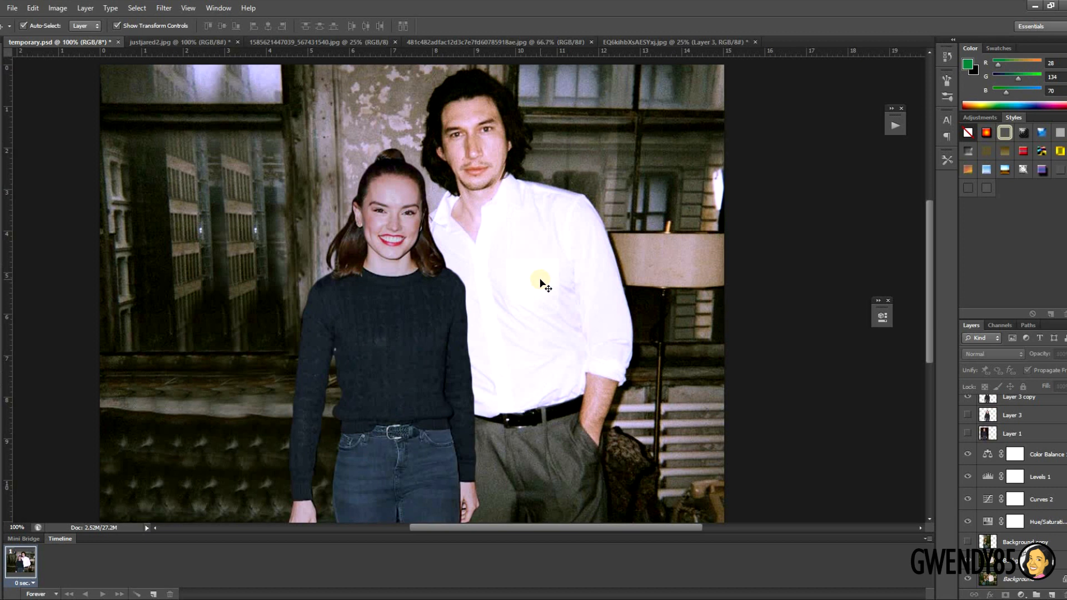
click(330, 44)
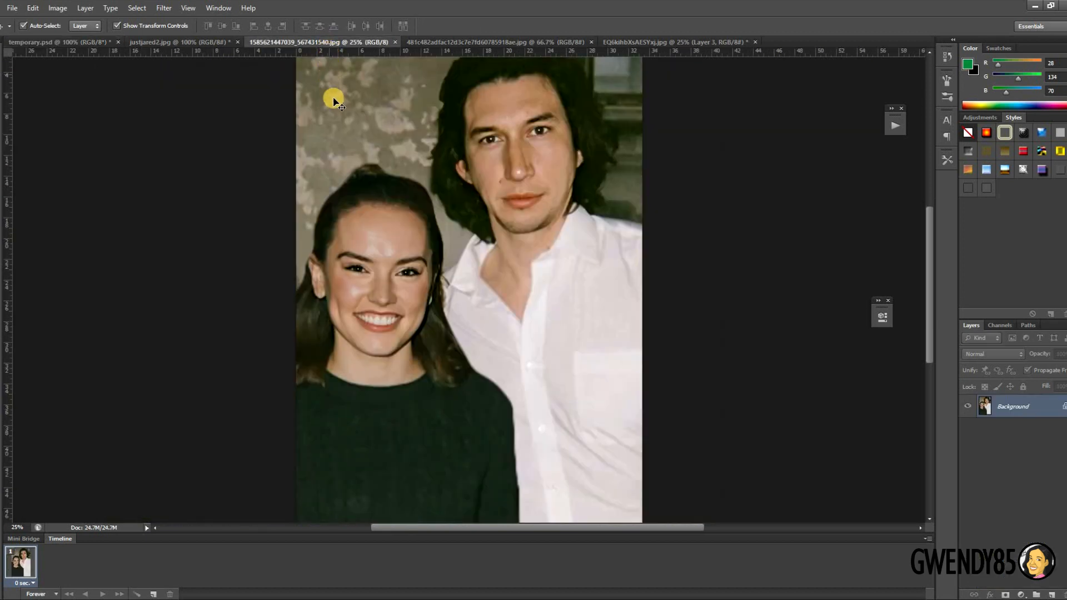
key(ctrl+equal)
key(ctrl+equal)
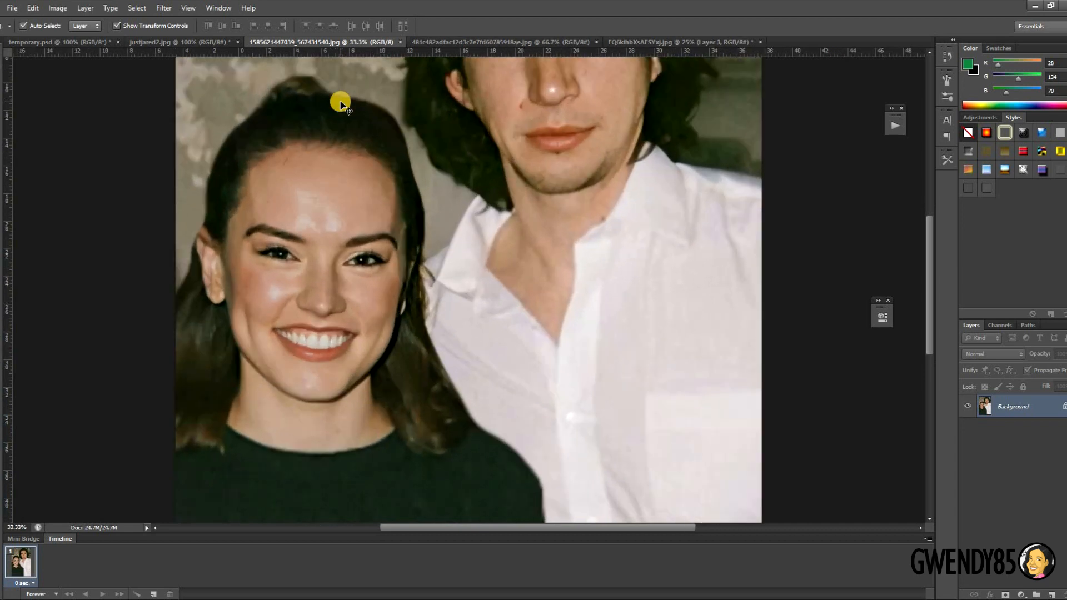
scroll(485, 185, up, 4)
scroll(457, 295, right, 1)
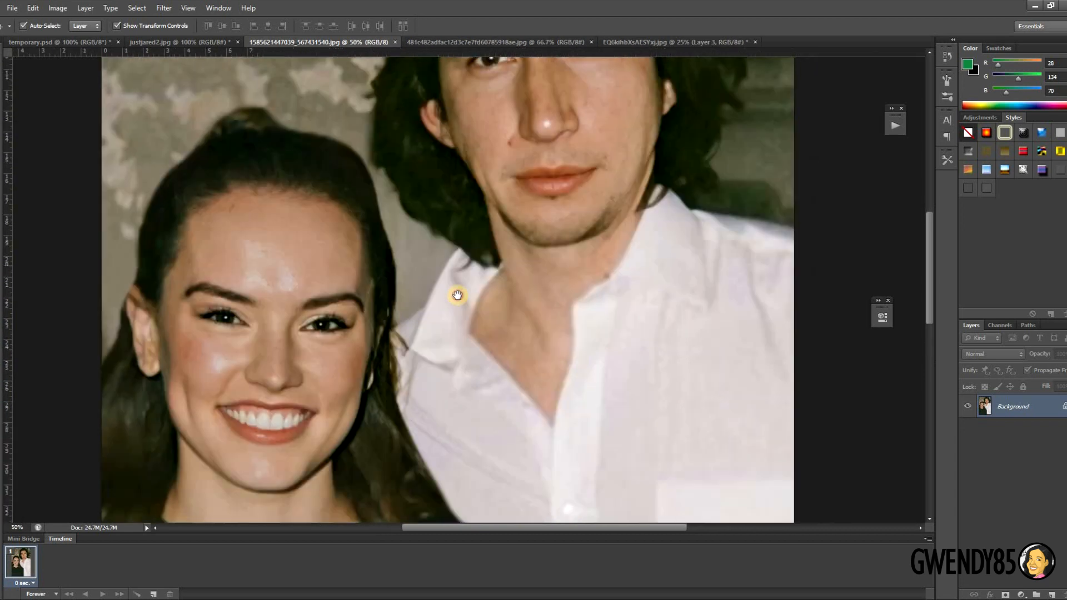
scroll(536, 189, up, 2)
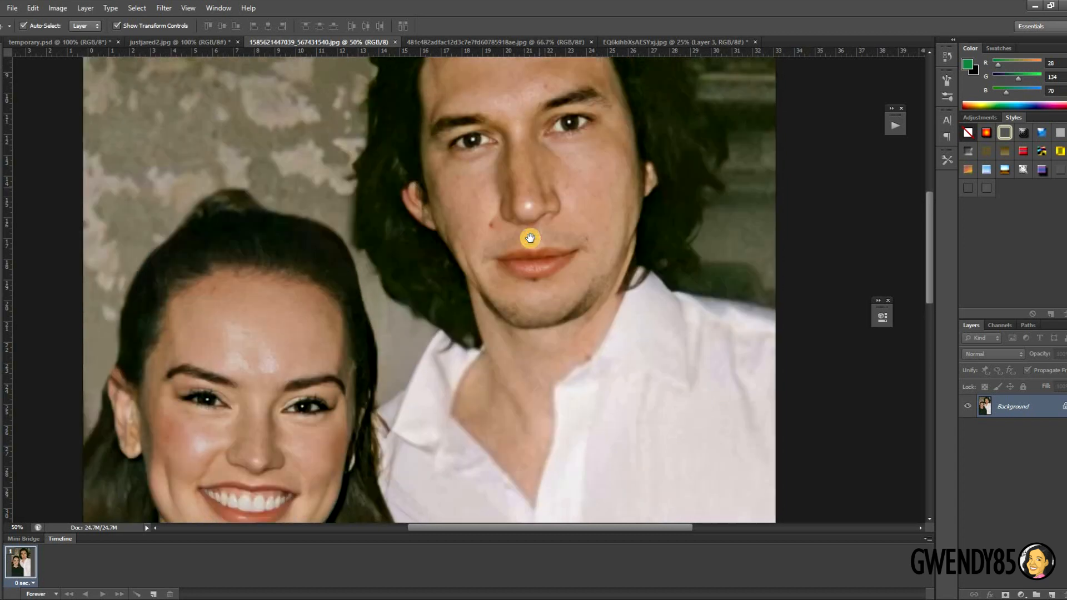
scroll(524, 239, right, 1)
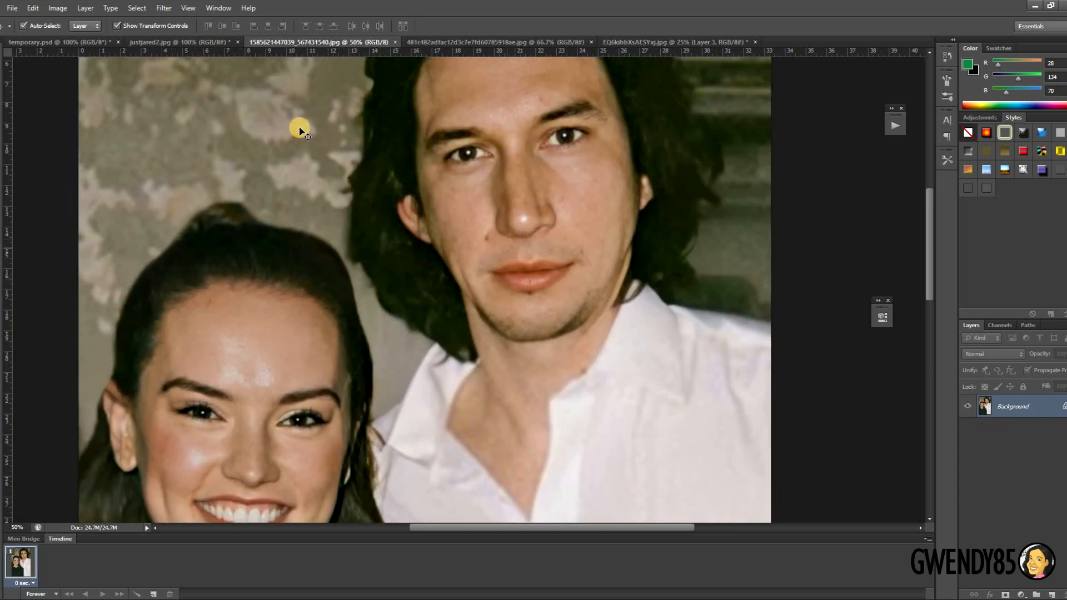
click(61, 44)
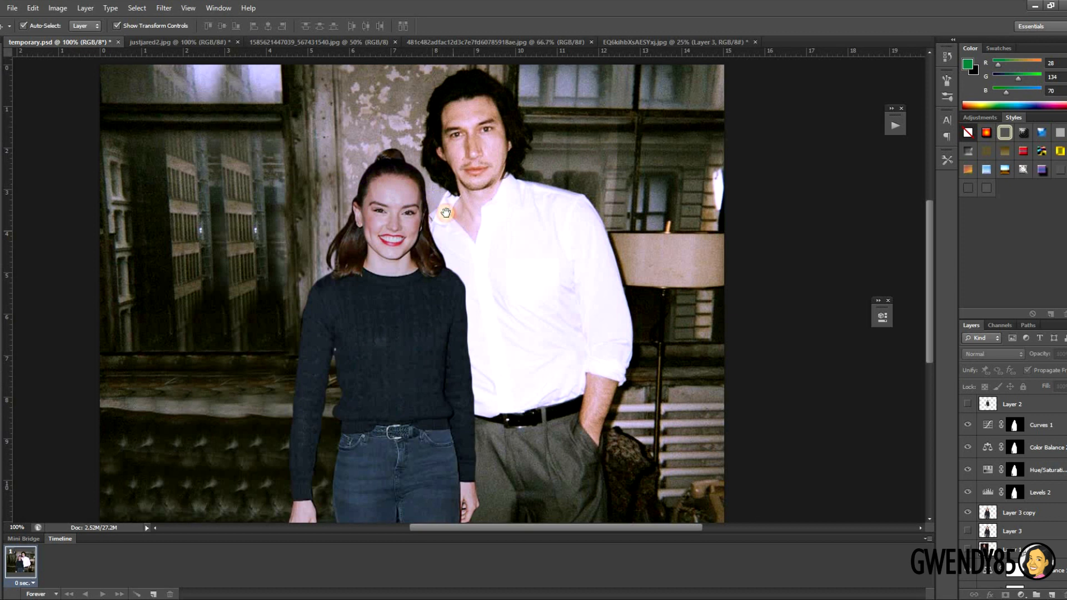
click(321, 42)
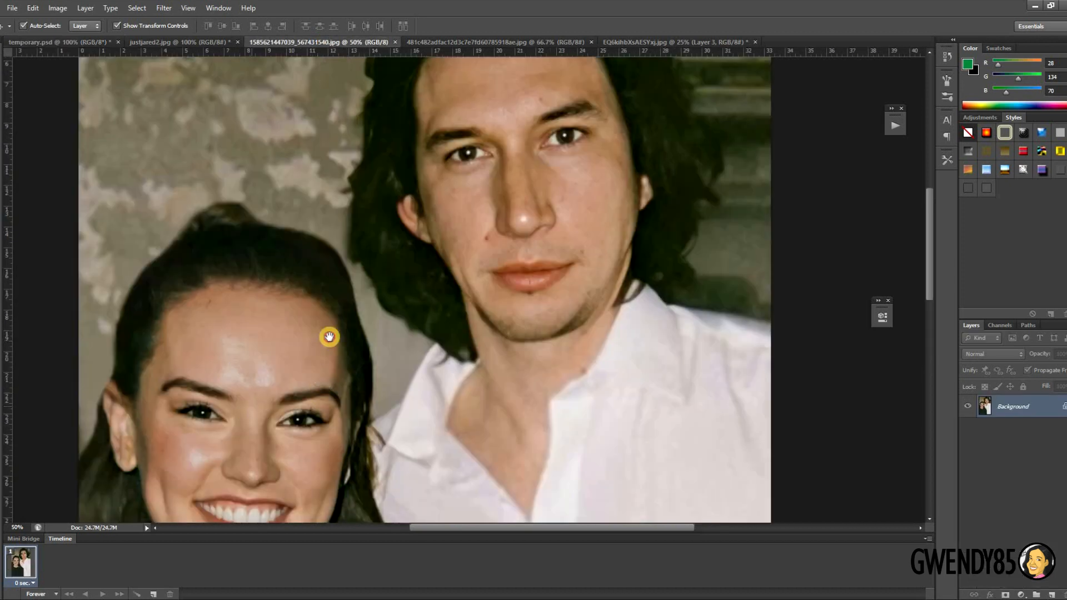
drag(329, 337, 336, 274)
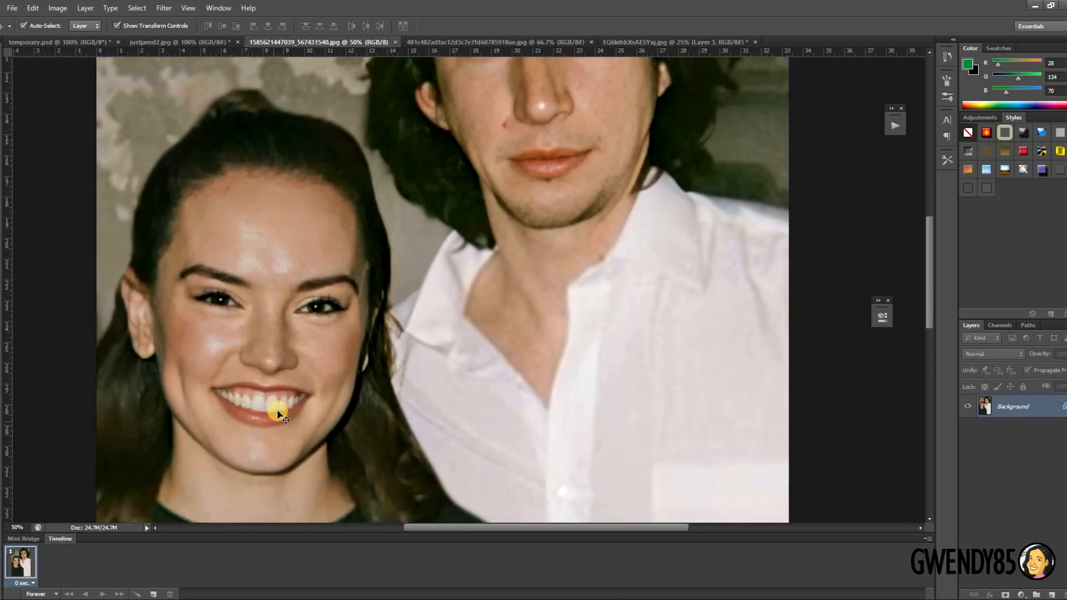
- Return to temporary.psd and inspect the woman's and man's faces at 300% zoom
click(69, 44)
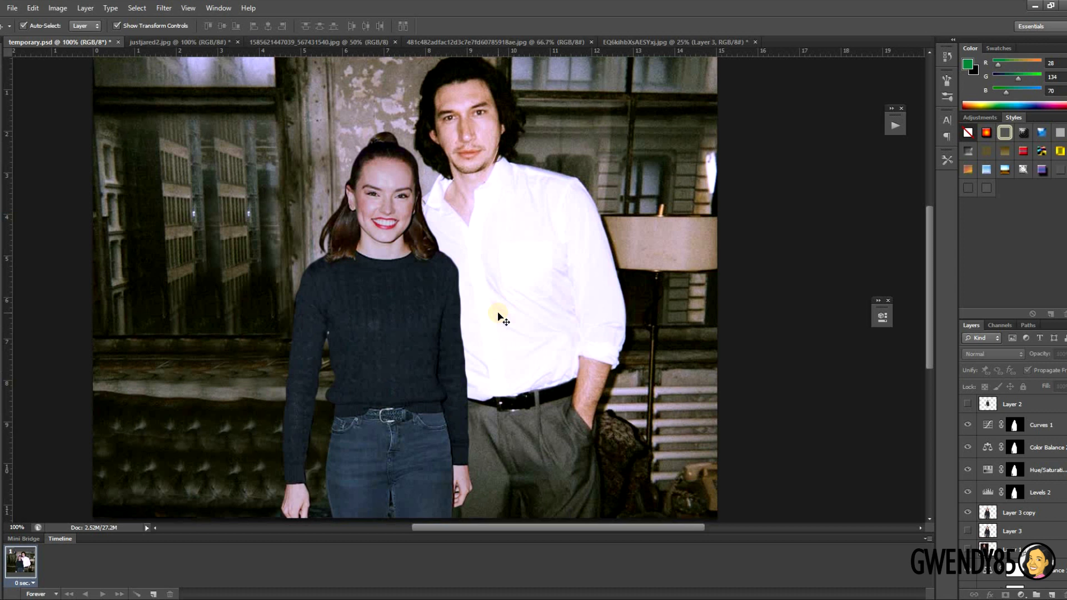
key(ctrl+plus)
key(ctrl+plus)
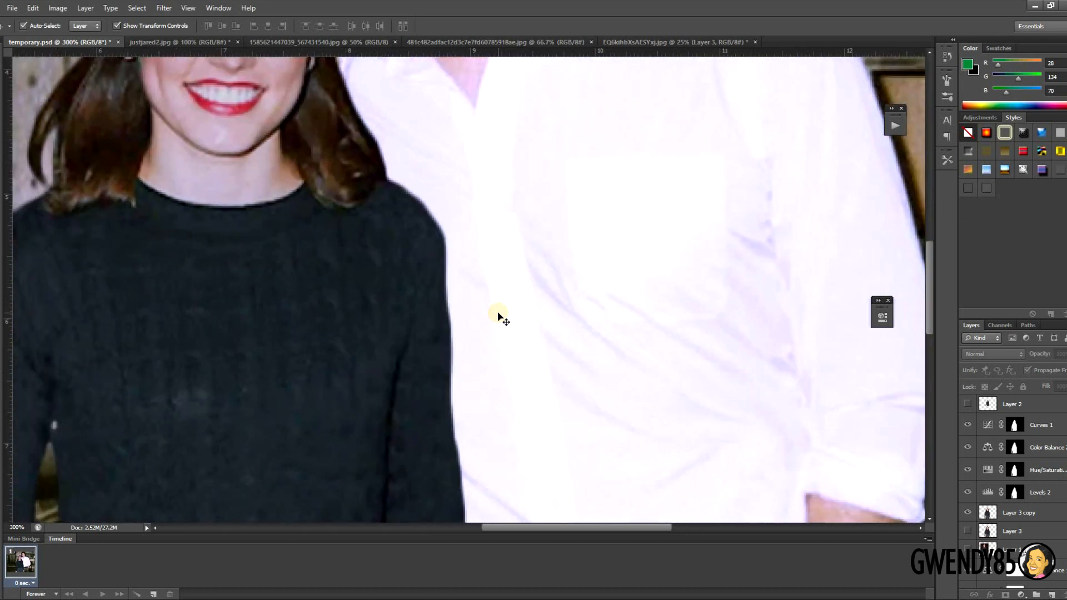
drag(480, 202, 542, 468)
drag(559, 244, 550, 303)
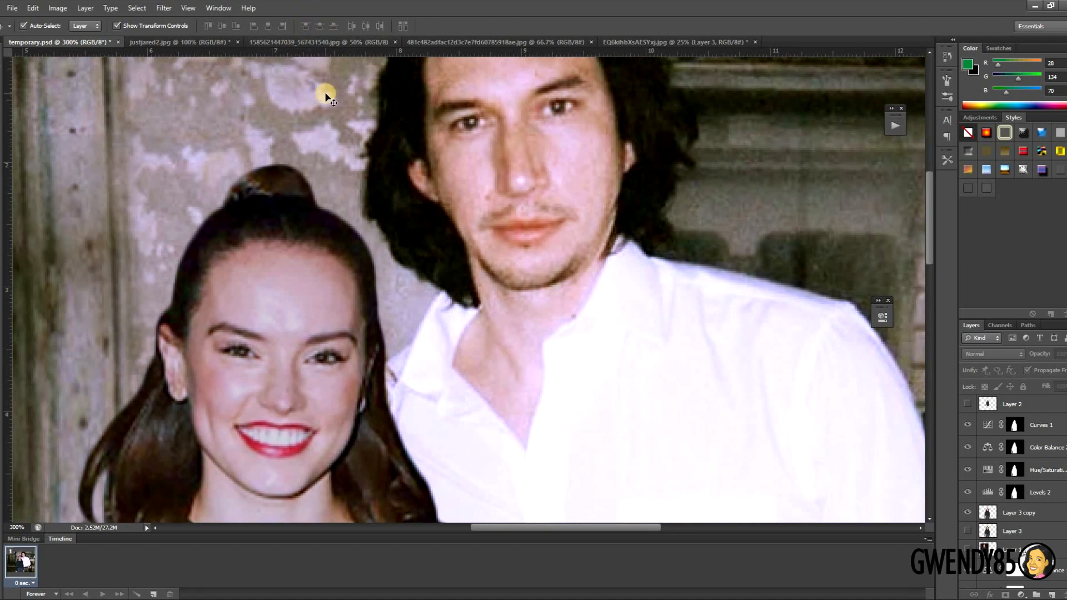
- Save the layered composite in temporary.psd
key(ctrl+minus)
key(ctrl+minus)
key(ctrl+minus)
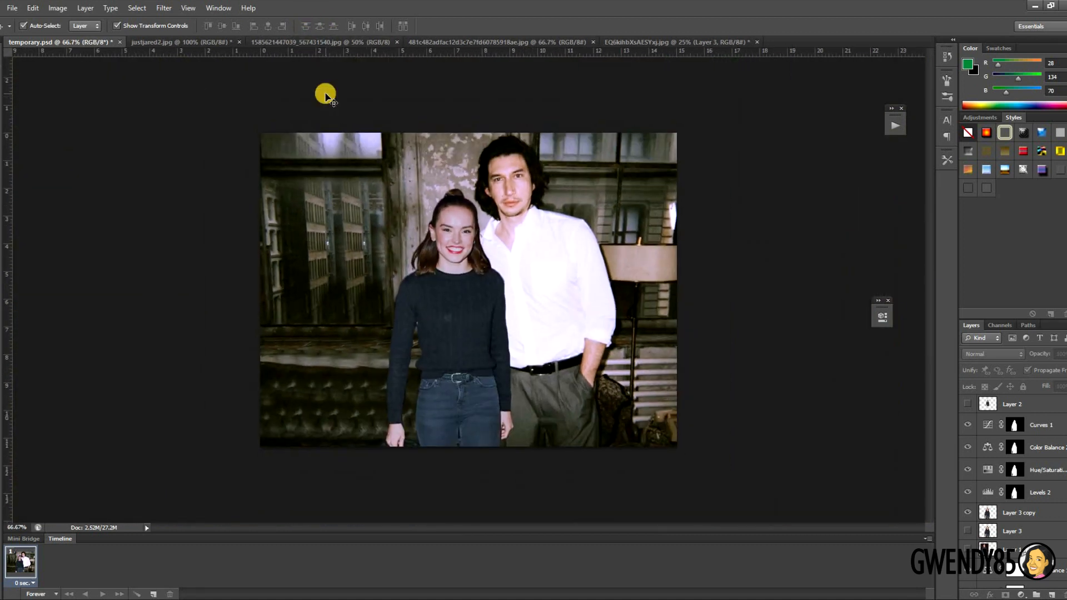
key(ctrl+s)
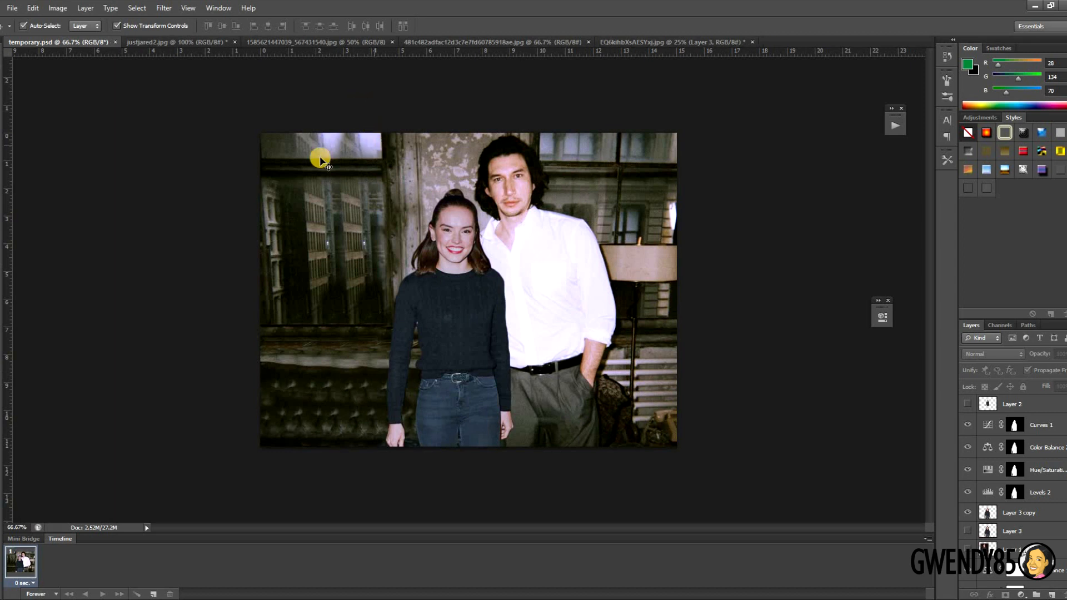
- Flatten the composite, discarding the hidden layers, and copy the whole flattened picture
click(58, 8)
mouse_move(86, 8)
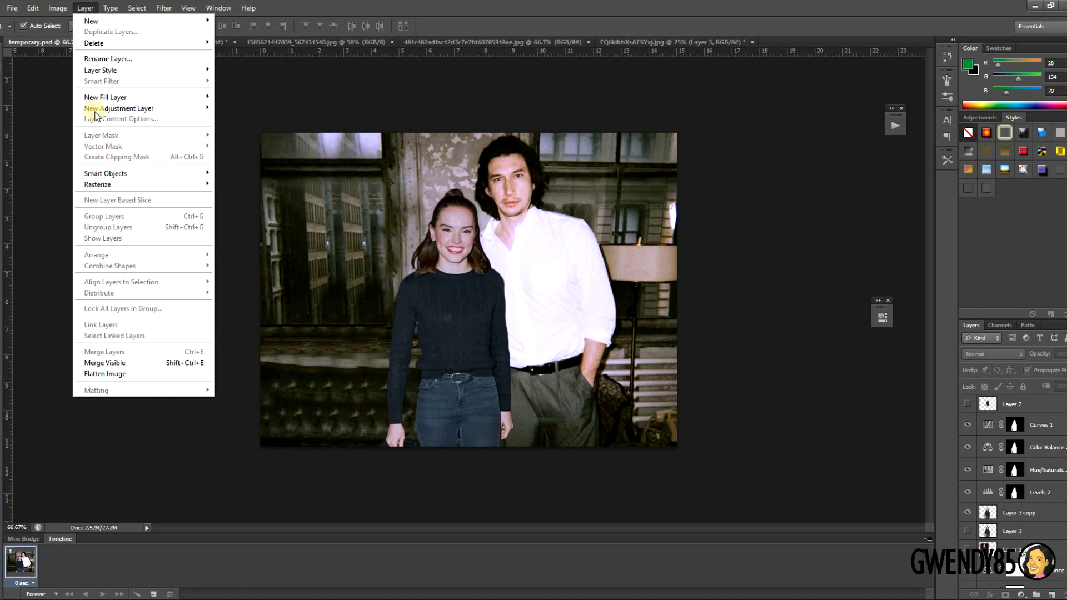
click(141, 373)
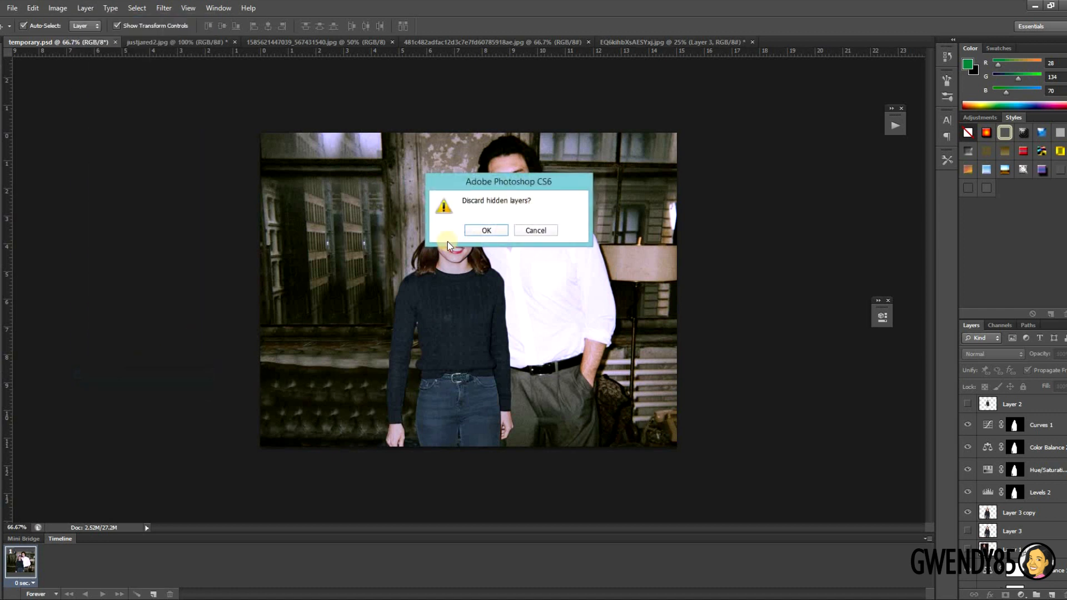
click(491, 232)
key(ctrl+a)
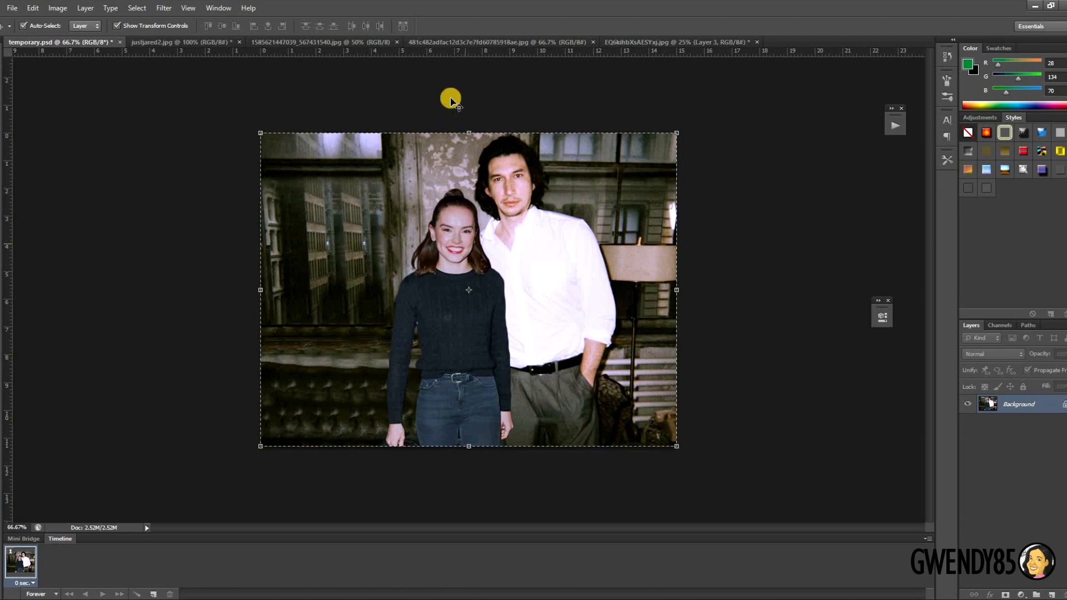
- Undo the flattening to restore the separate layers and save temporary.psd
key(ctrl+alt+z)
key(ctrl+alt+z)
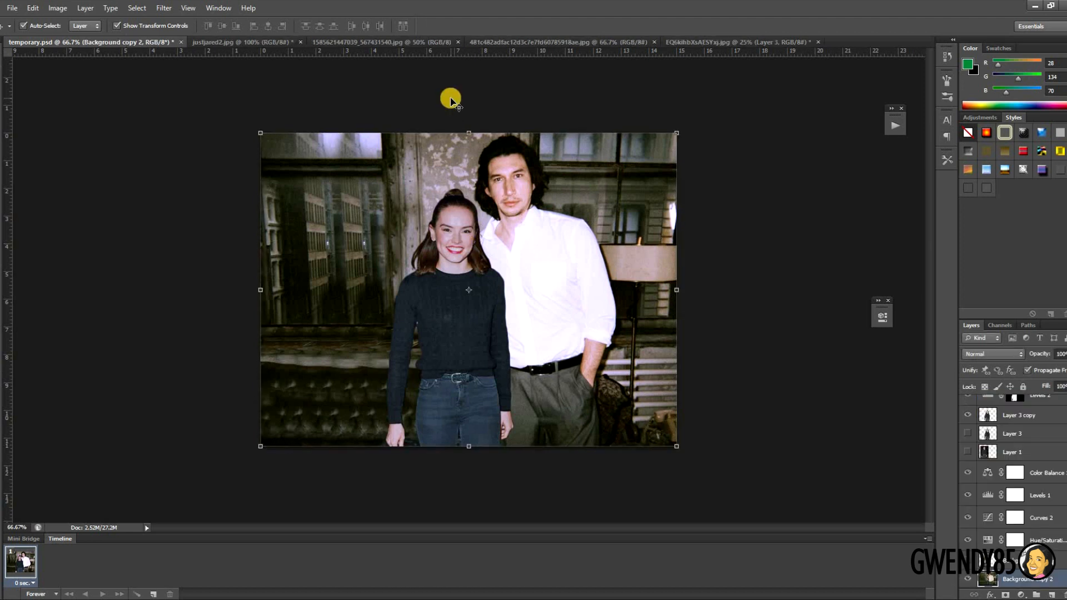
key(ctrl+s)
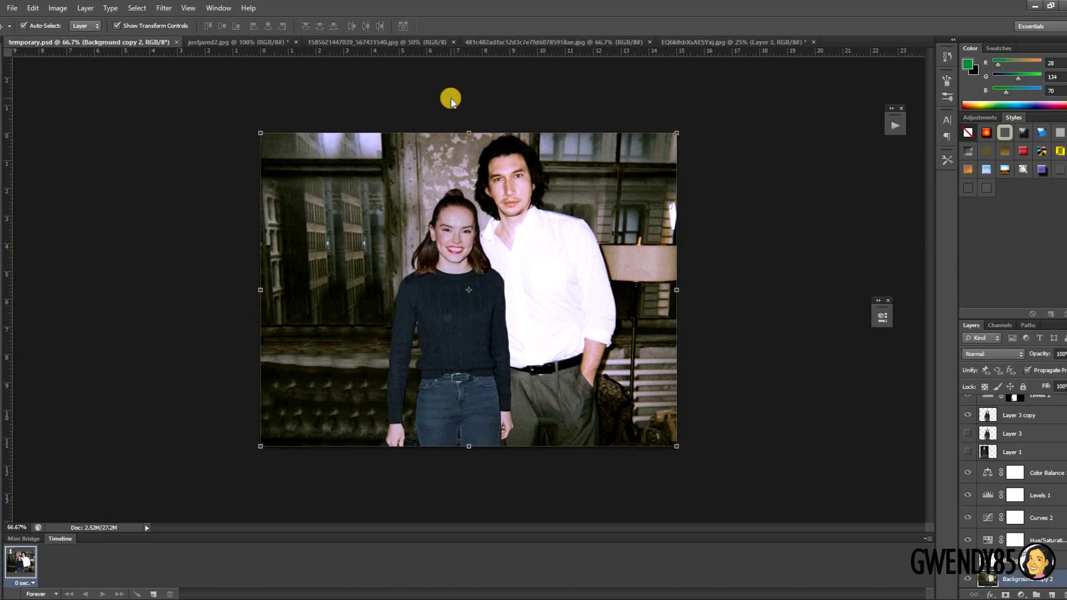
- Create a new document at the copied picture's size and paste the flattened composite into it
key(ctrl+n)
key(Return)
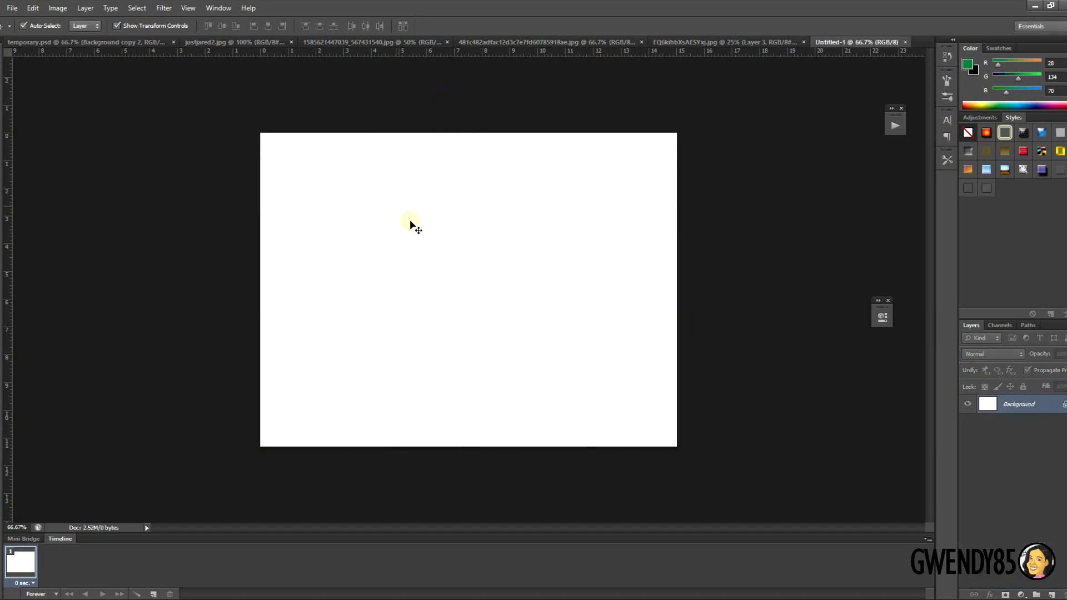
key(ctrl+v)
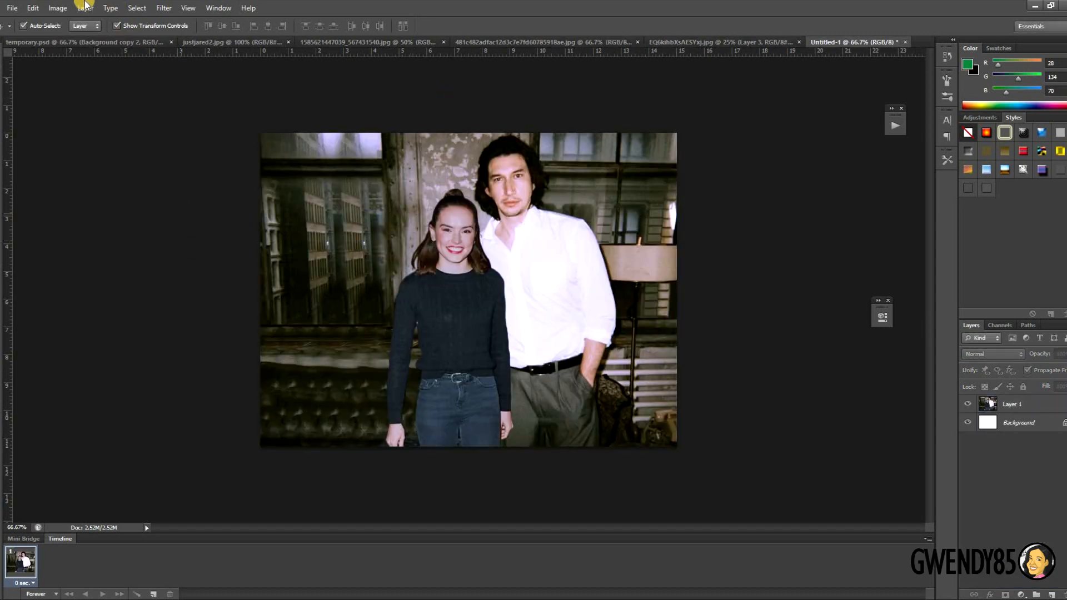
- Resample the new document to a resolution of 300 pixels/inch with proportions constrained
click(64, 11)
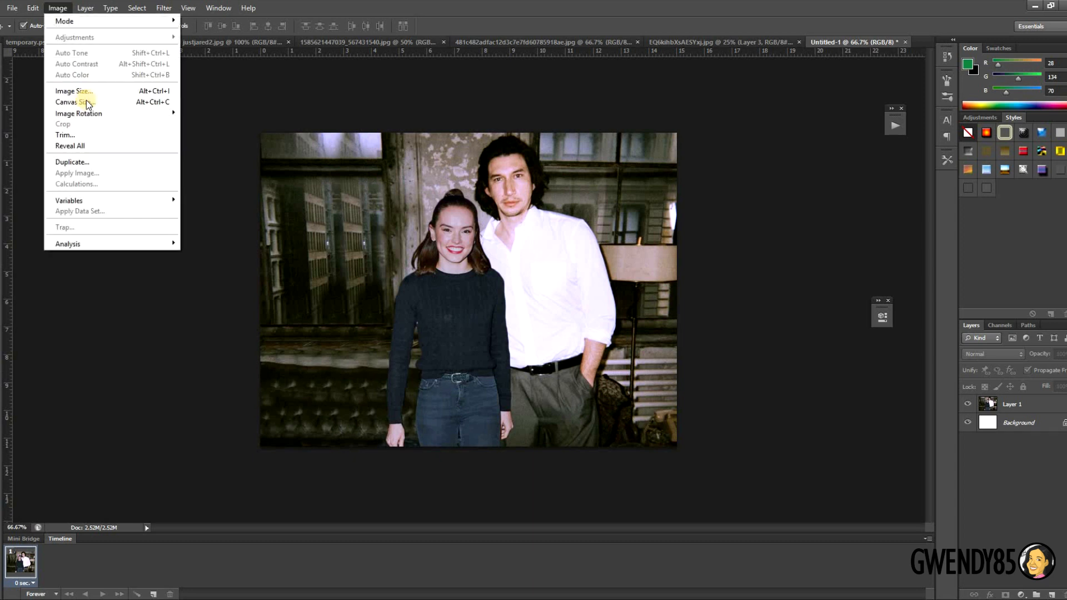
click(87, 90)
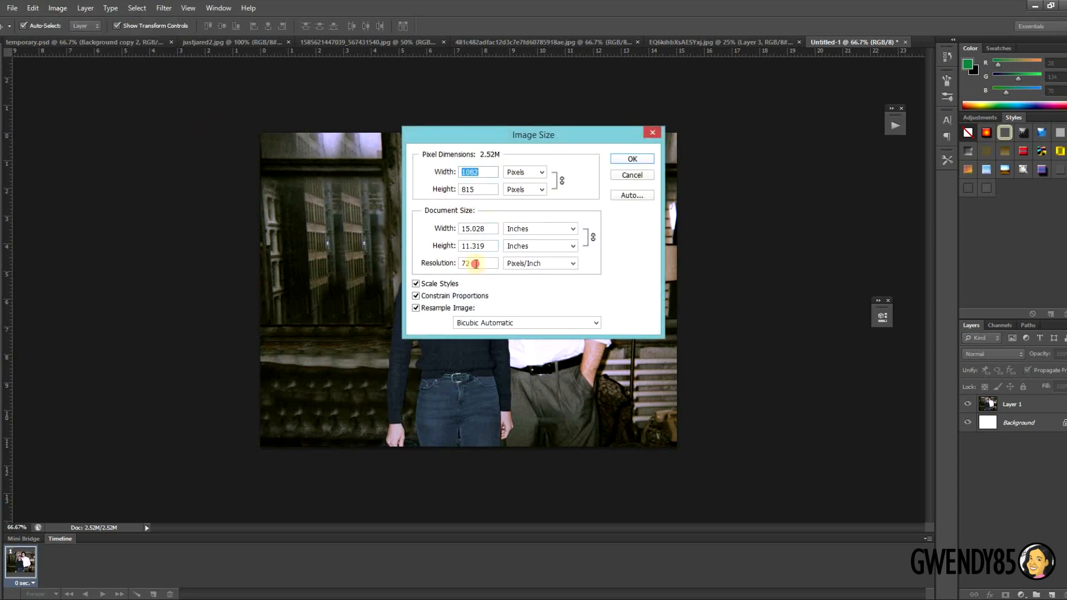
drag(476, 264, 418, 260)
text(300)
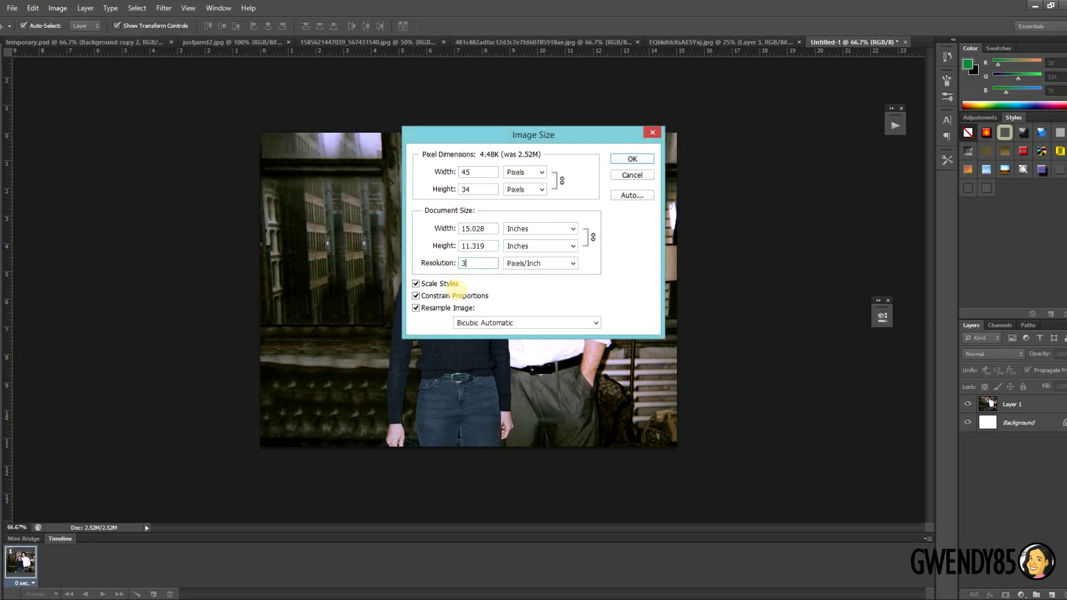
click(626, 161)
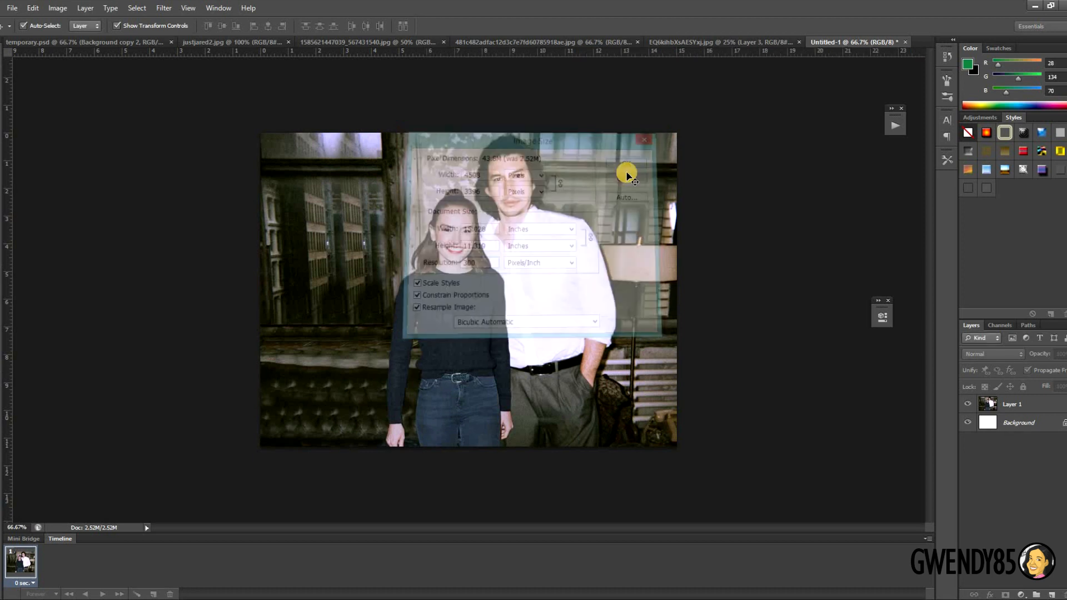
drag(492, 233, 429, 190)
key(ctrl+plus)
key(ctrl+plus)
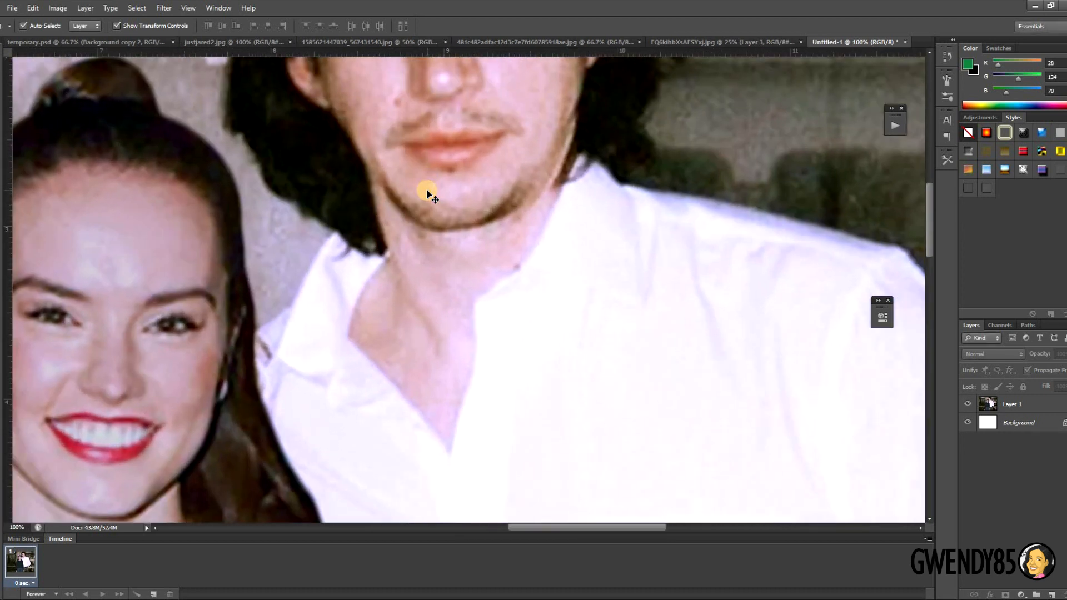
drag(507, 138, 558, 390)
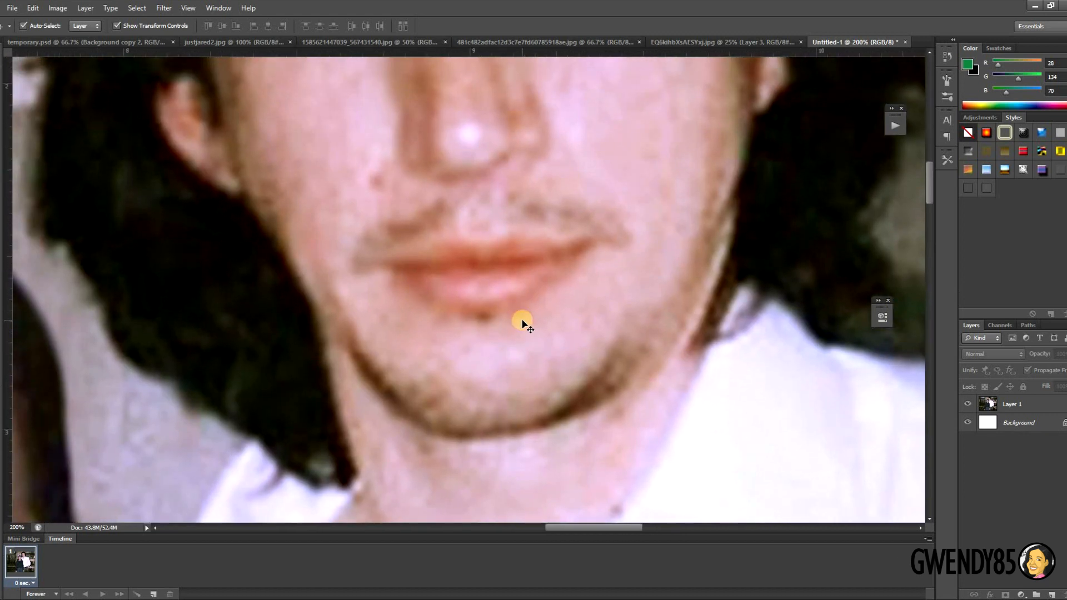
key(ctrl+minus)
drag(507, 294, 596, 201)
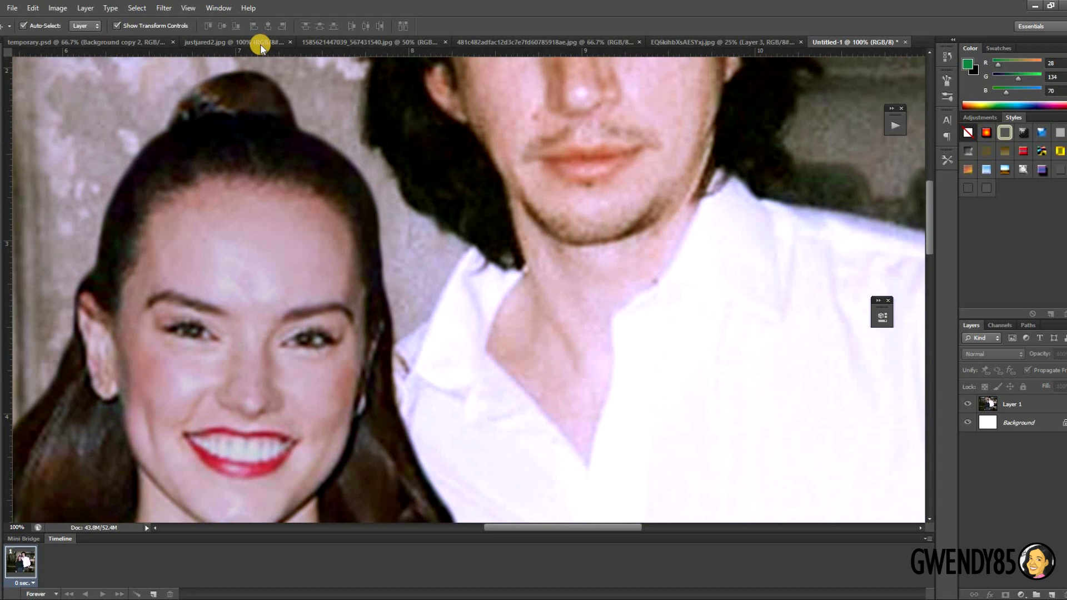
click(319, 41)
drag(478, 268, 471, 283)
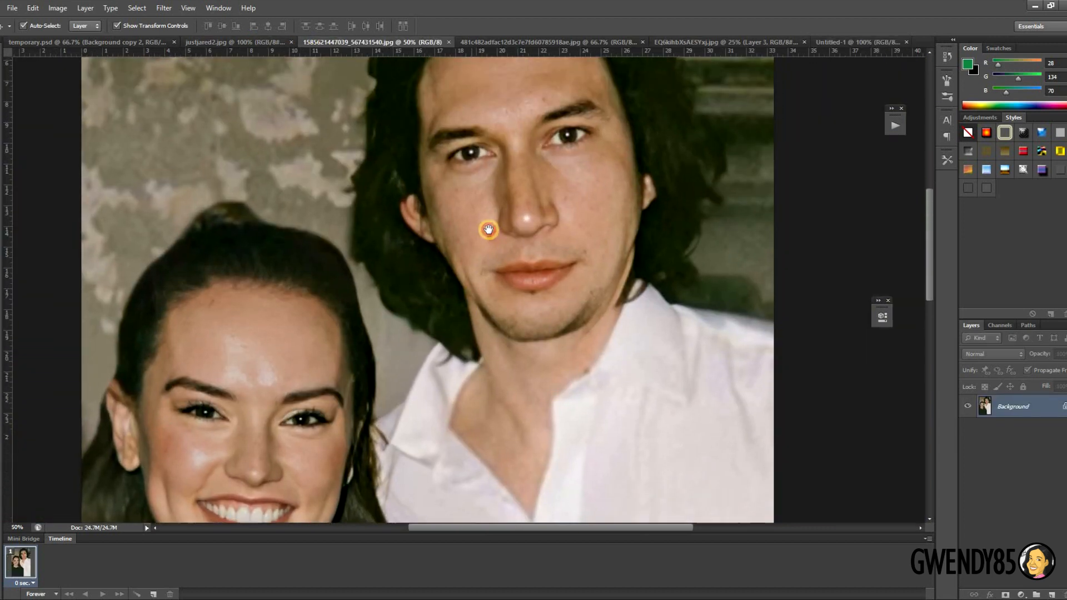
drag(488, 232, 504, 180)
click(833, 46)
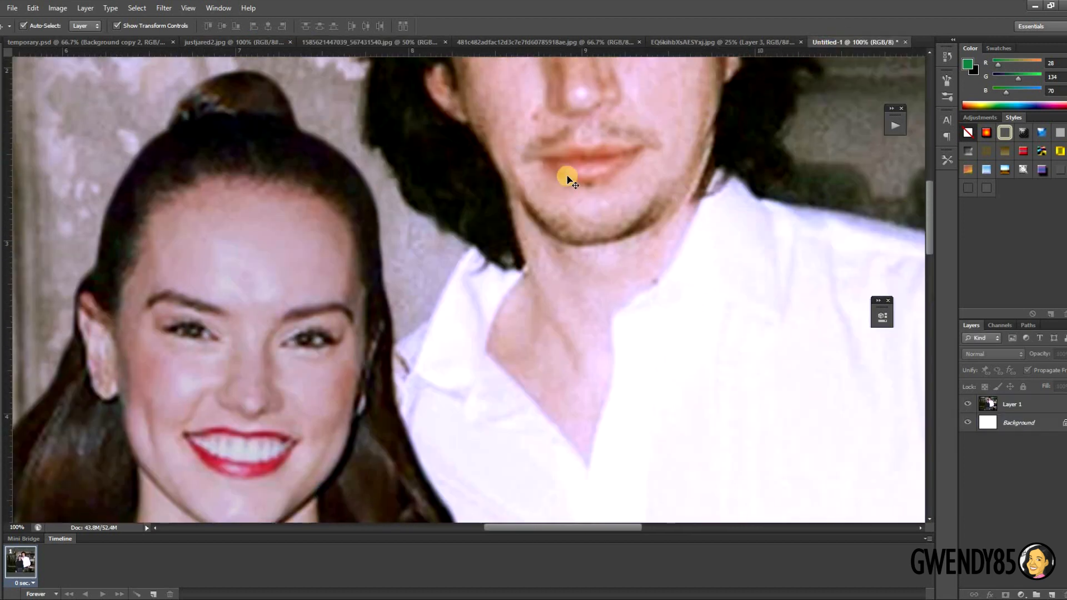
click(351, 43)
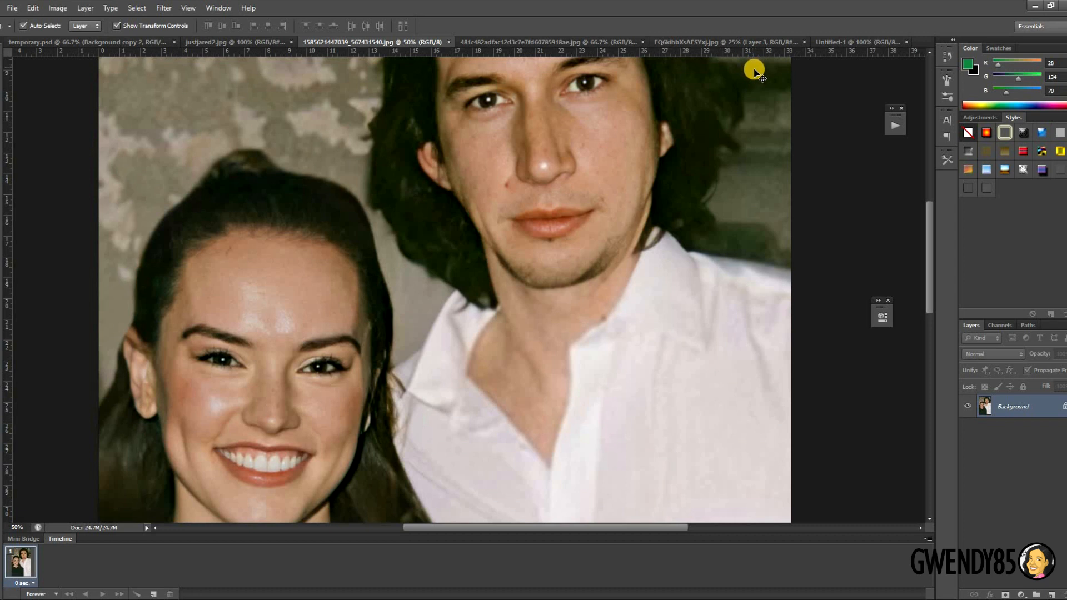
drag(834, 44, 539, 162)
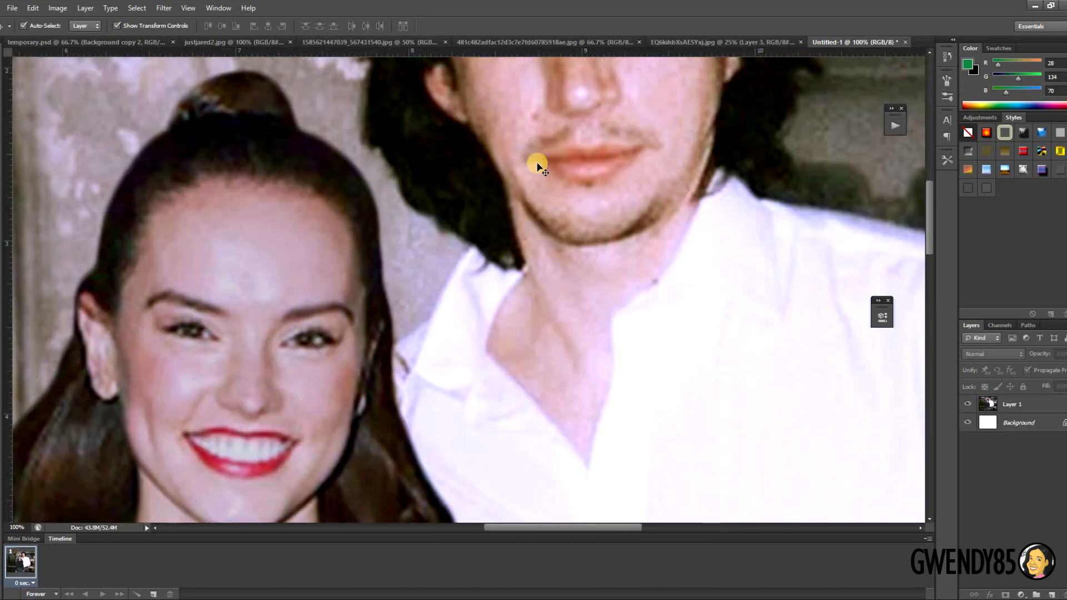
key(ctrl+minus)
key(ctrl+minus)
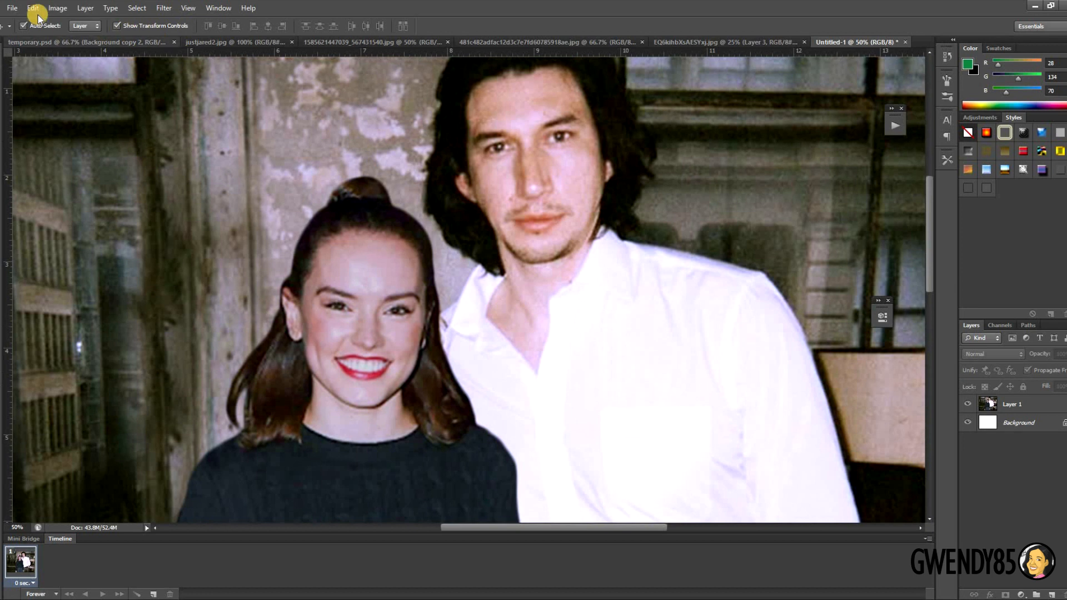
click(11, 8)
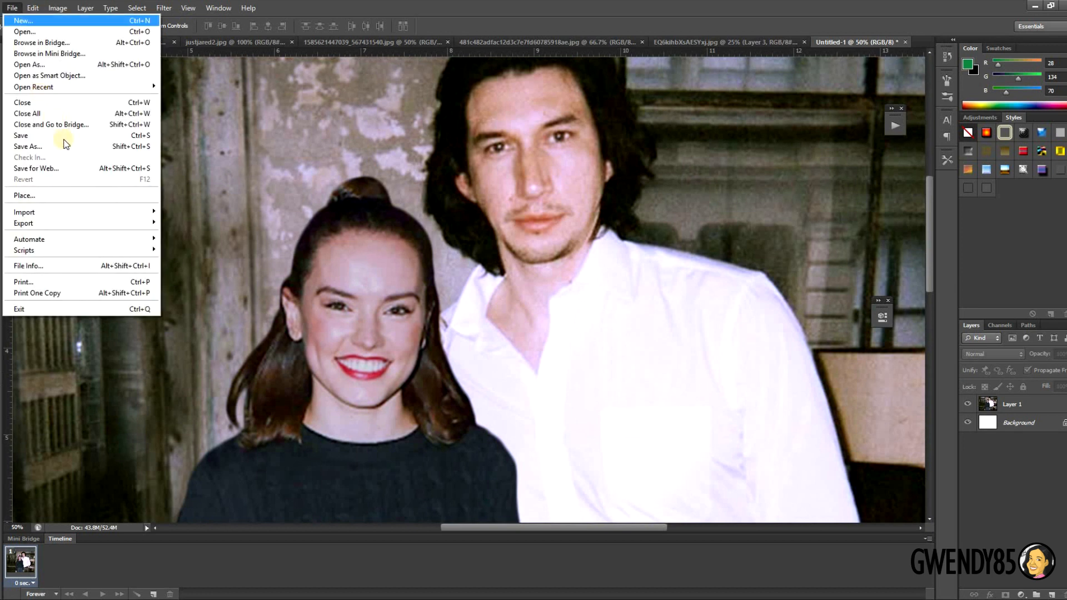
click(77, 147)
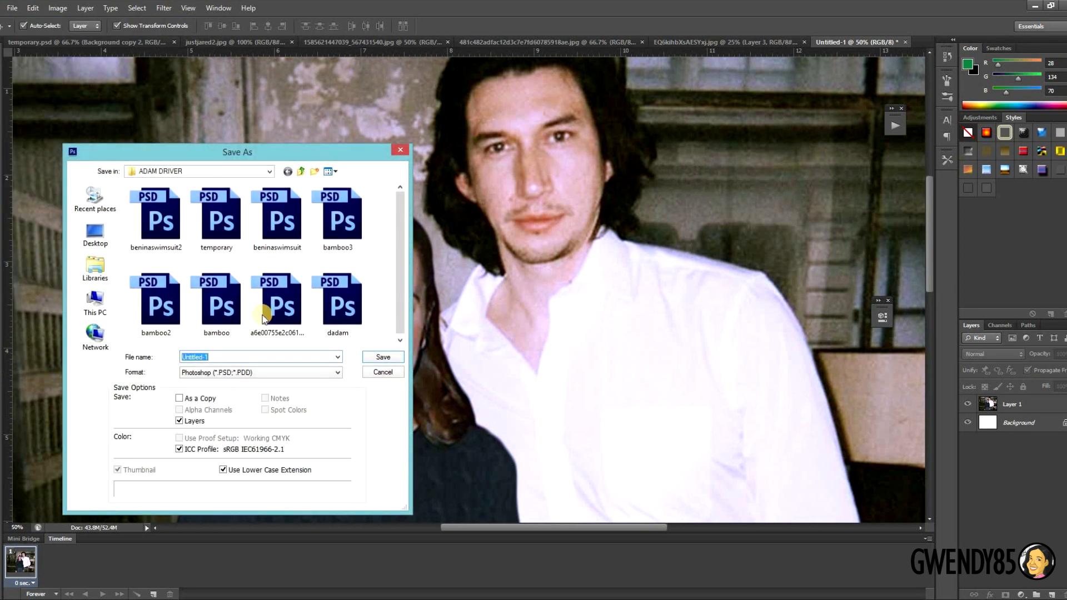
click(383, 372)
- Merge the pasted layer into the Background and save the picture in JPEG format as FORREMINI_AD.jpg
click(986, 404)
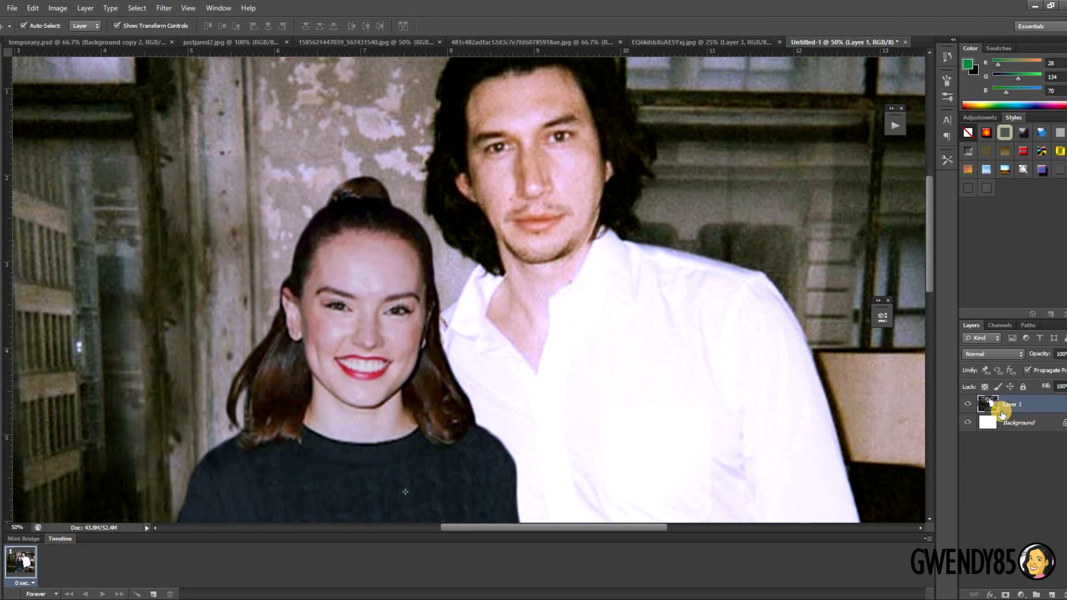
key(ctrl+e)
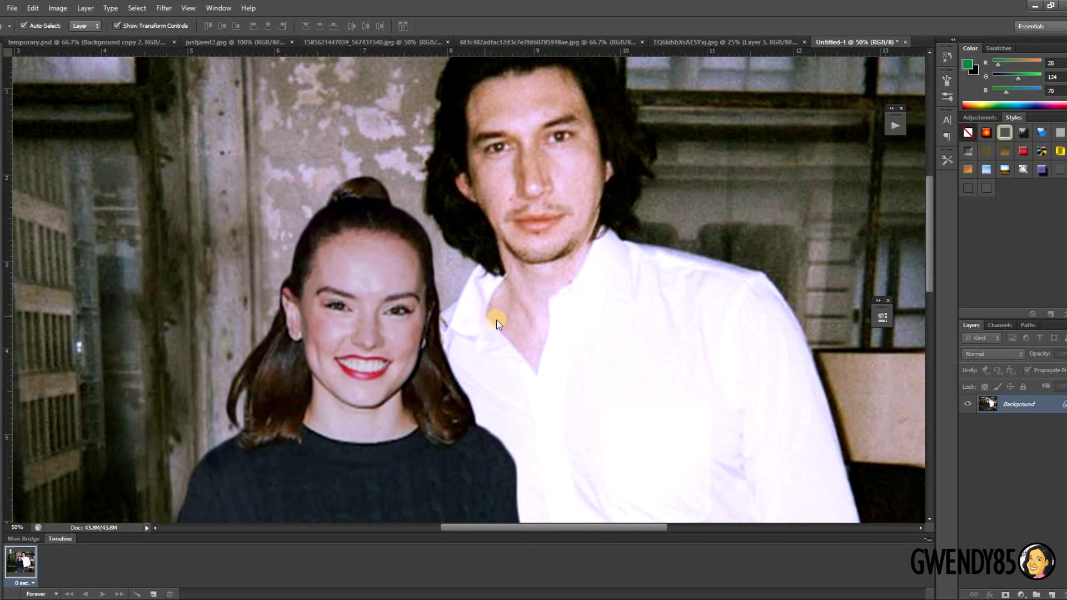
key(ctrl+shift+s)
click(329, 358)
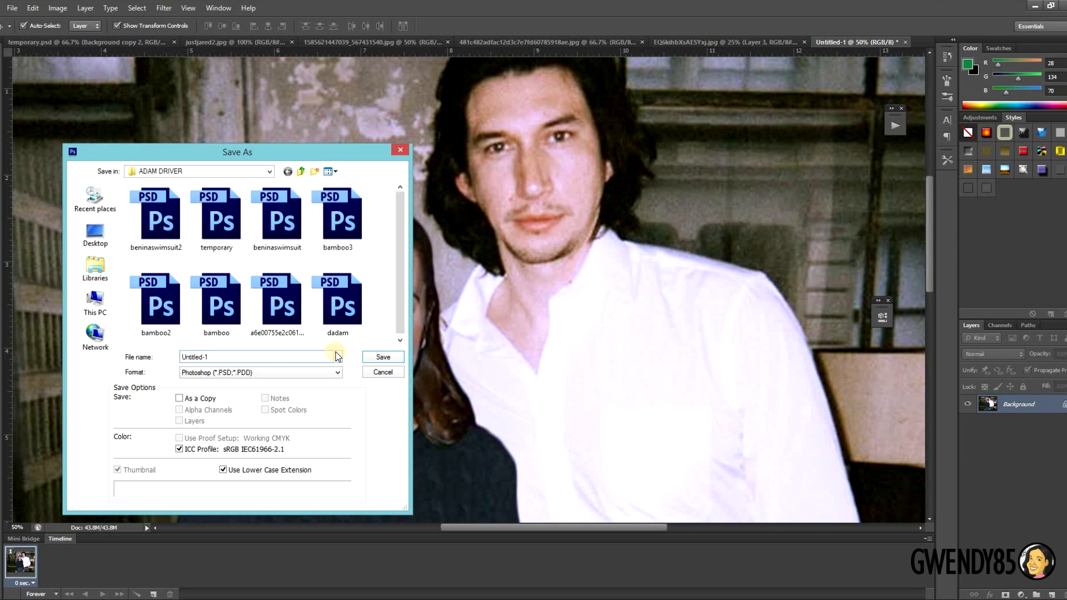
double_click(336, 356)
text(FORREMINI_AD)
key(Tab)
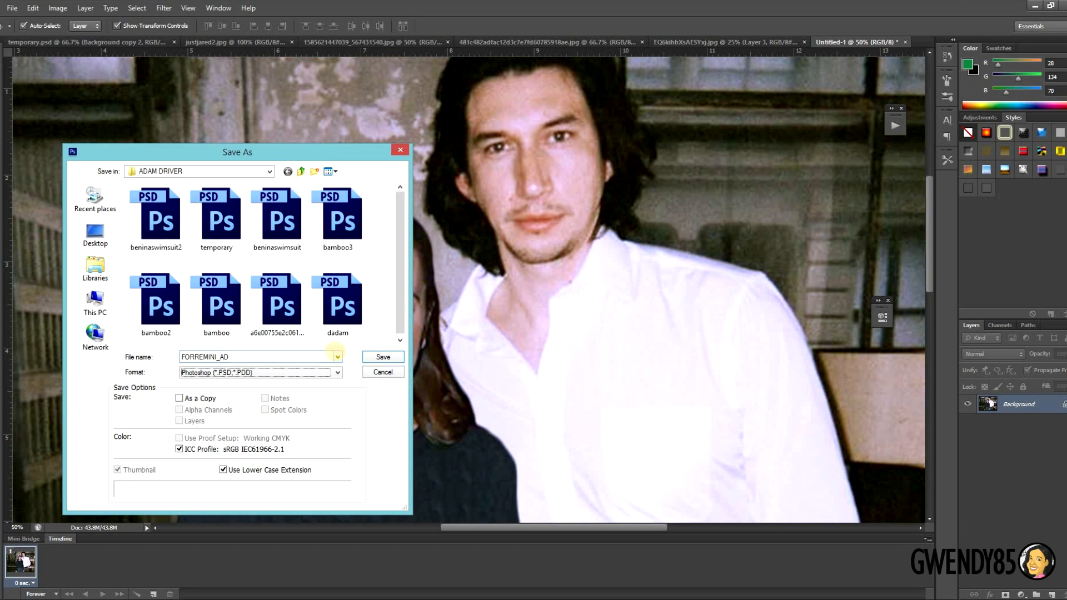
key(j)
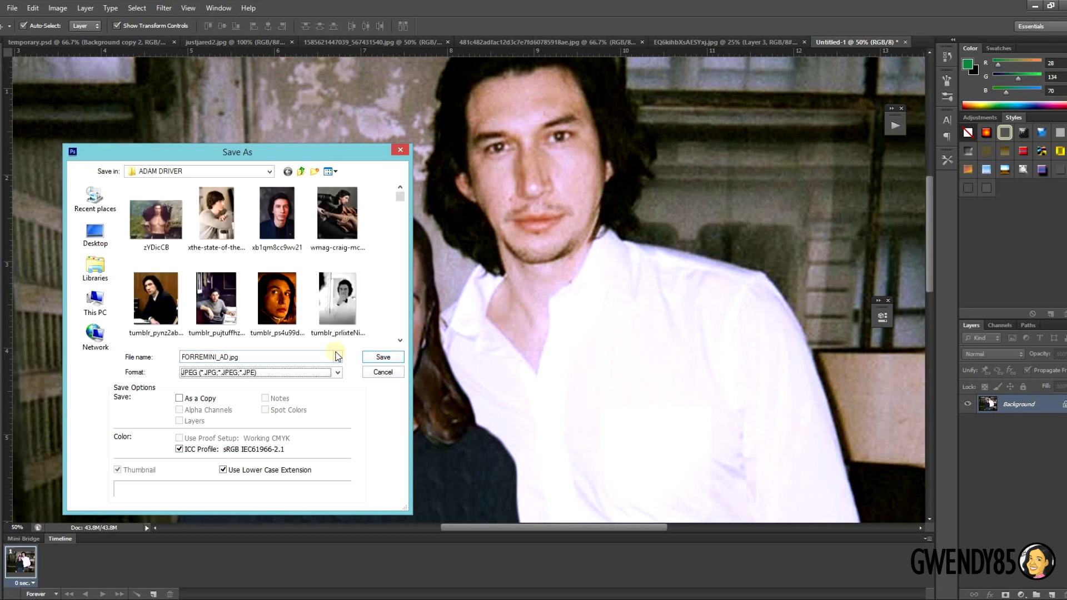
key(Return)
key(Return)
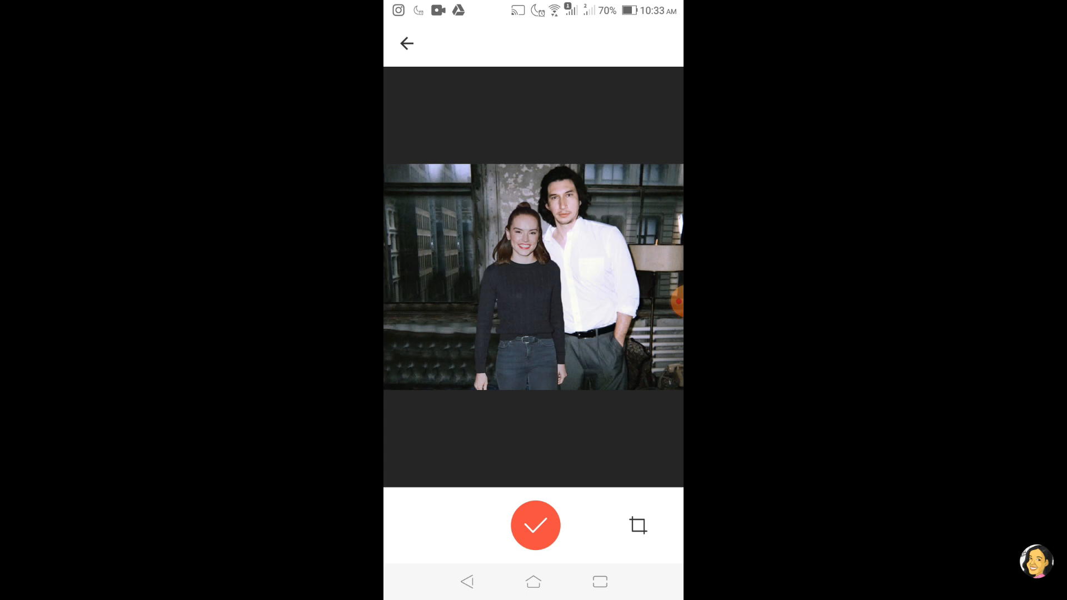
- Switch to Remini, enhance the composite photo, and compare before and after for the woman's face, the man's face and the full photo
scroll(577, 277, up, 4)
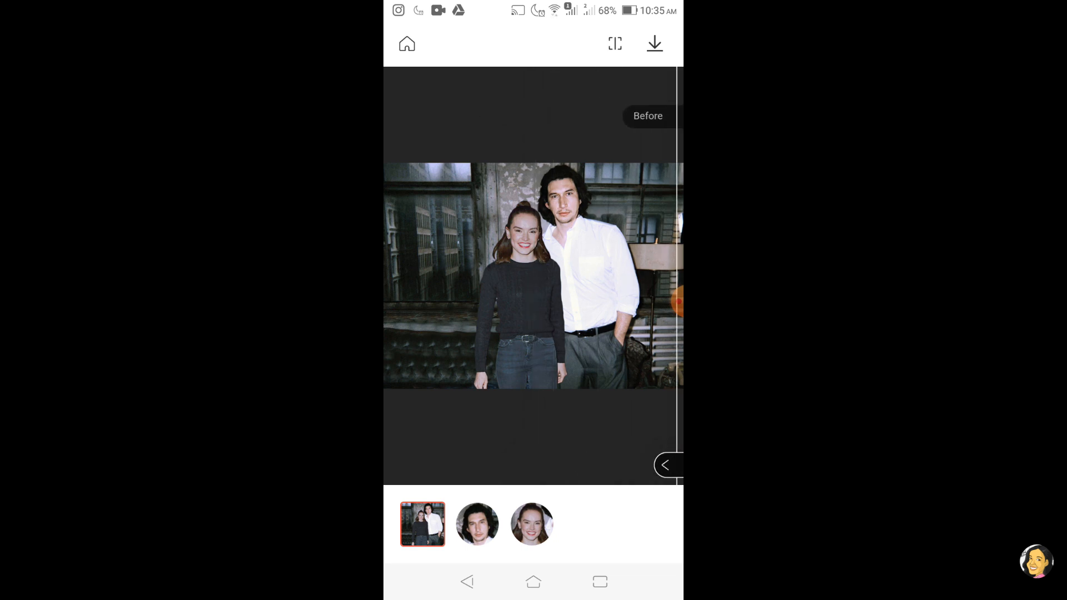
click(532, 525)
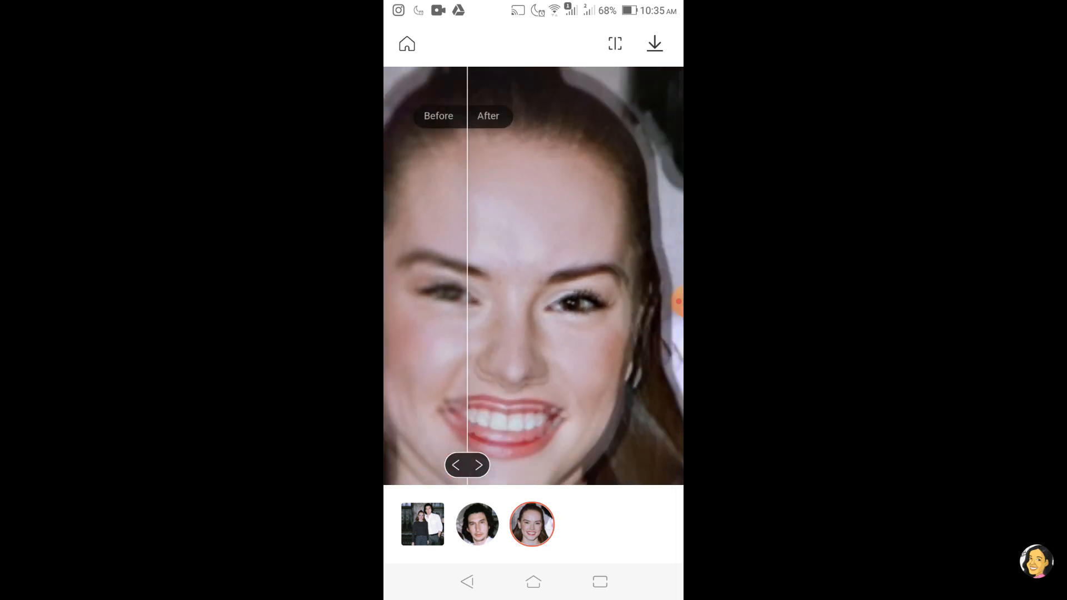
click(477, 524)
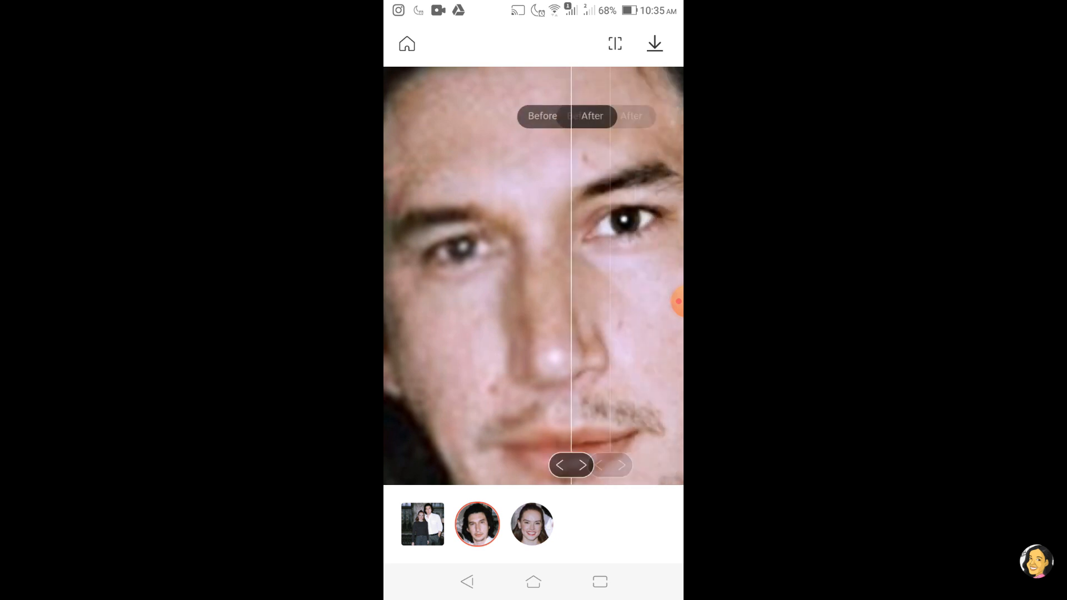
click(422, 524)
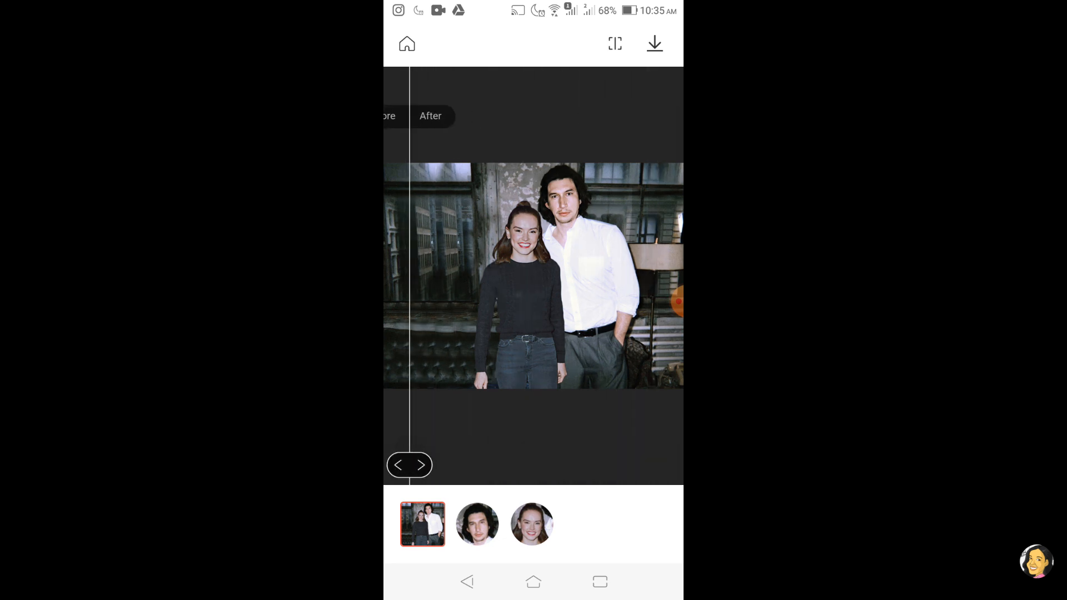
- Save the enhanced full photo to the phone gallery and close the share prompt
click(655, 43)
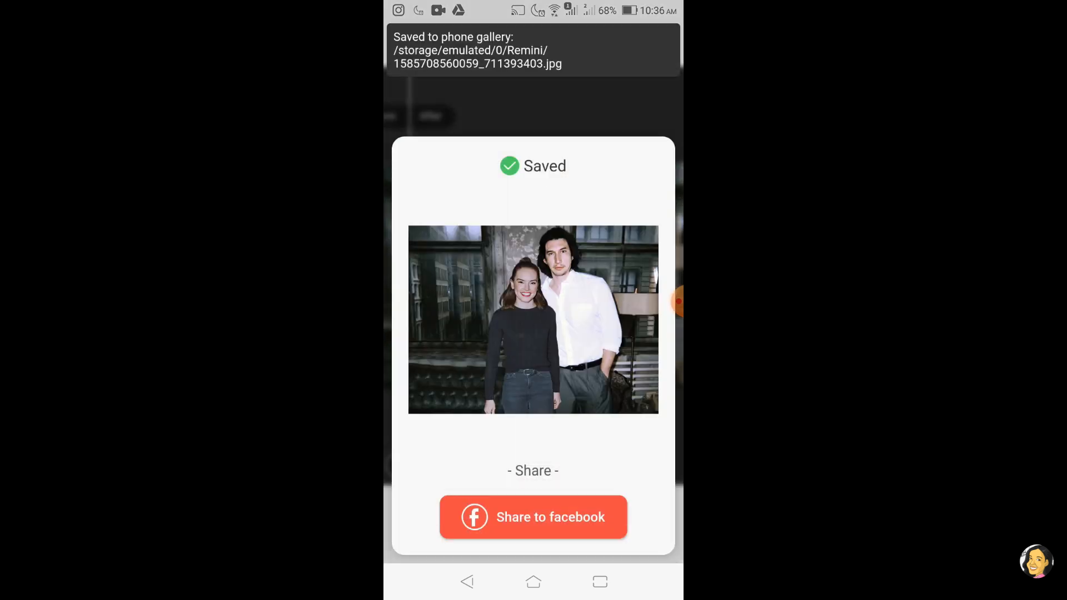
key(Escape)
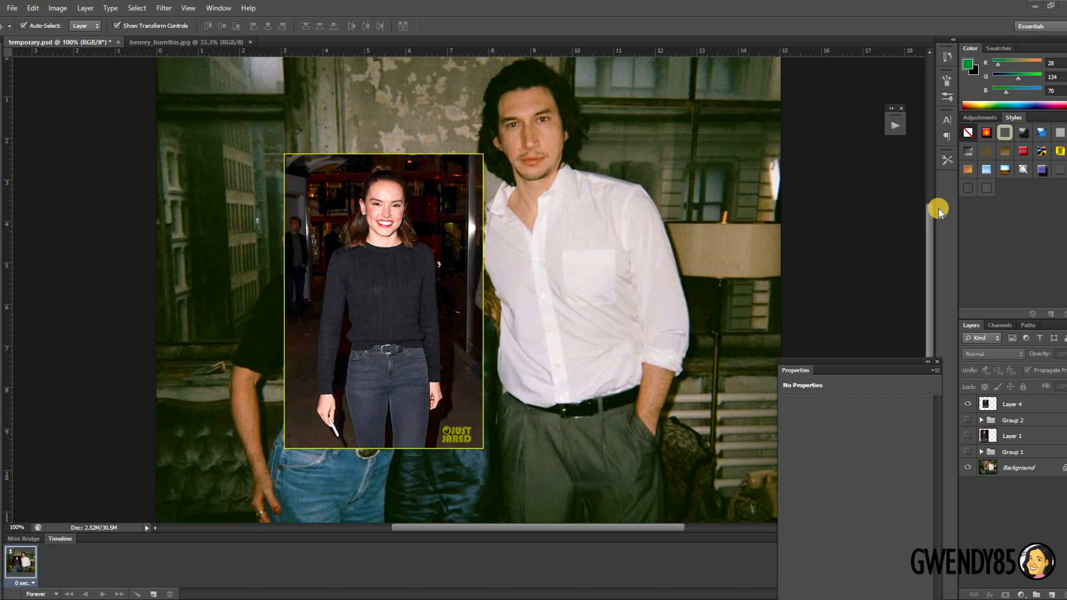
- Move the dark-sweater woman's original photo slightly up and to the left beside the man in temporary.psd
click(332, 293)
click(342, 318)
drag(343, 318, 343, 272)
drag(350, 283, 358, 294)
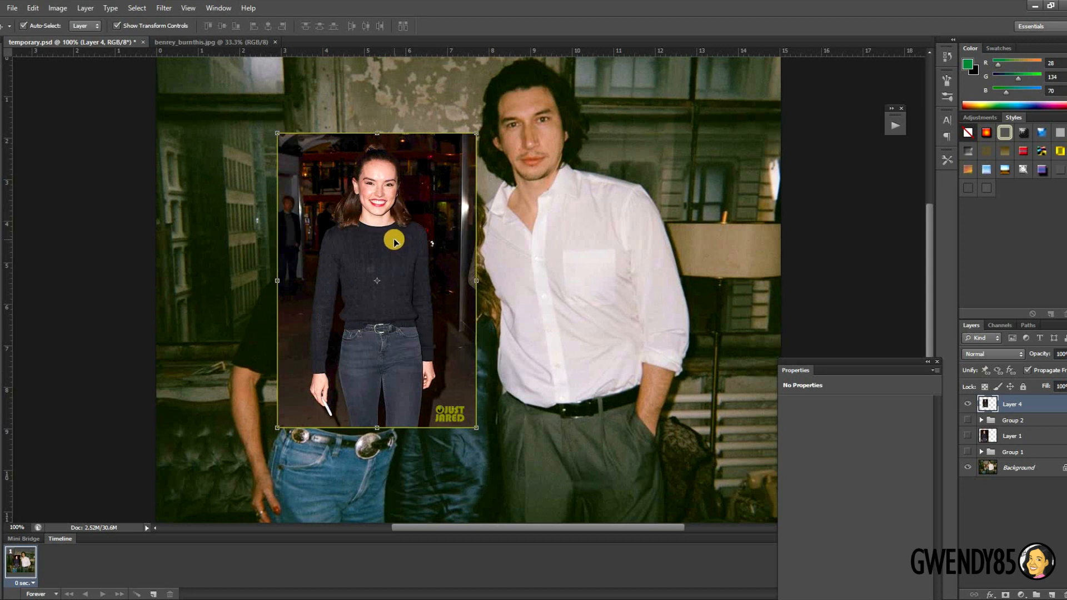
- Examine the enhanced faces of the woman and the man in benrey_burnthis.jpg at 100% zoom
click(201, 42)
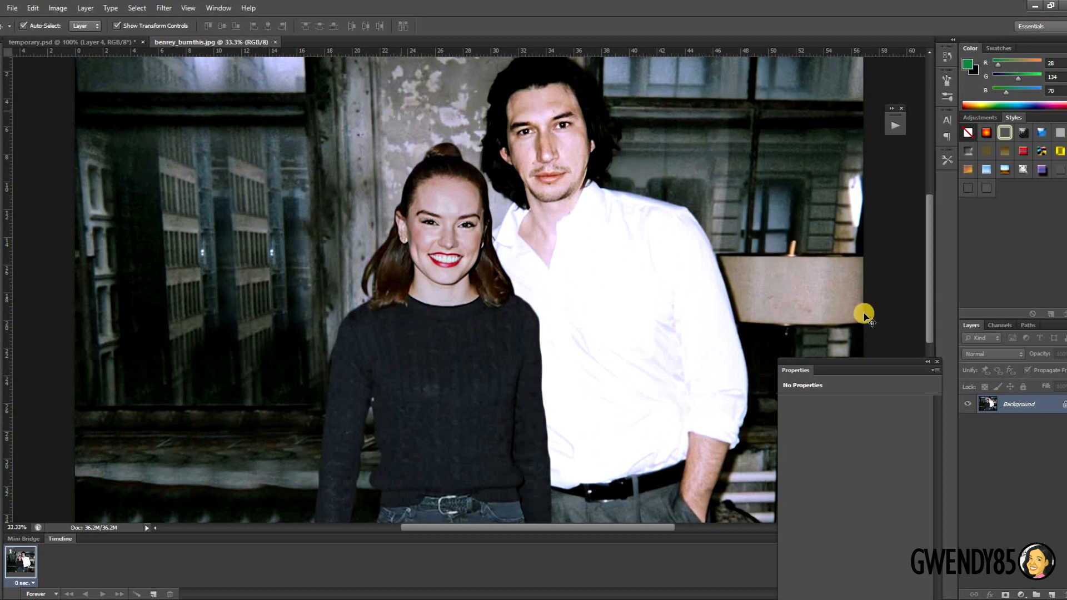
drag(921, 365, 915, 367)
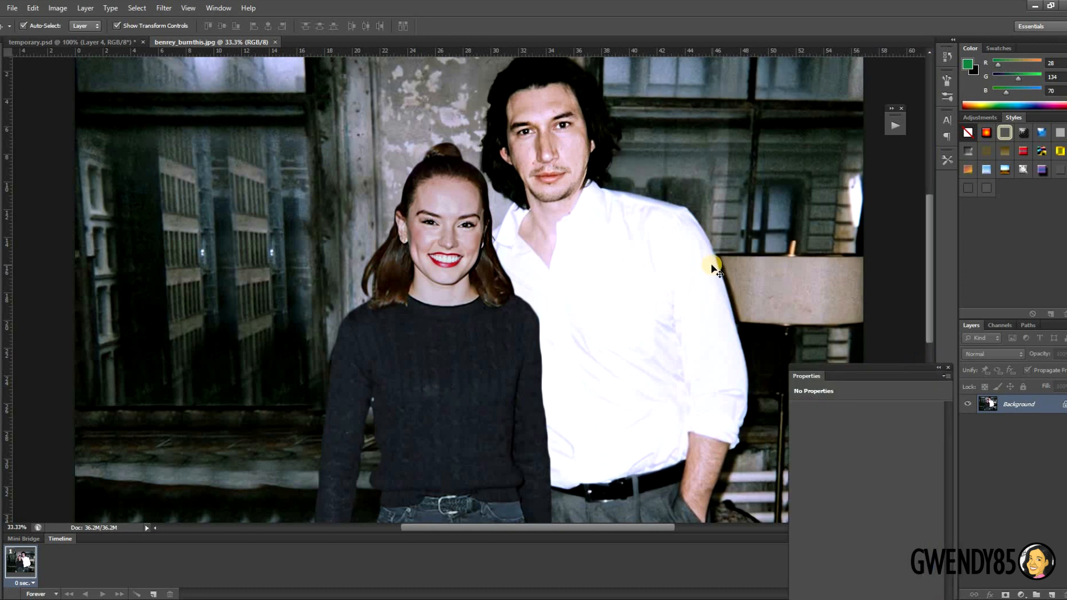
key(ctrl+plus)
key(ctrl+plus)
key(ctrl+plus)
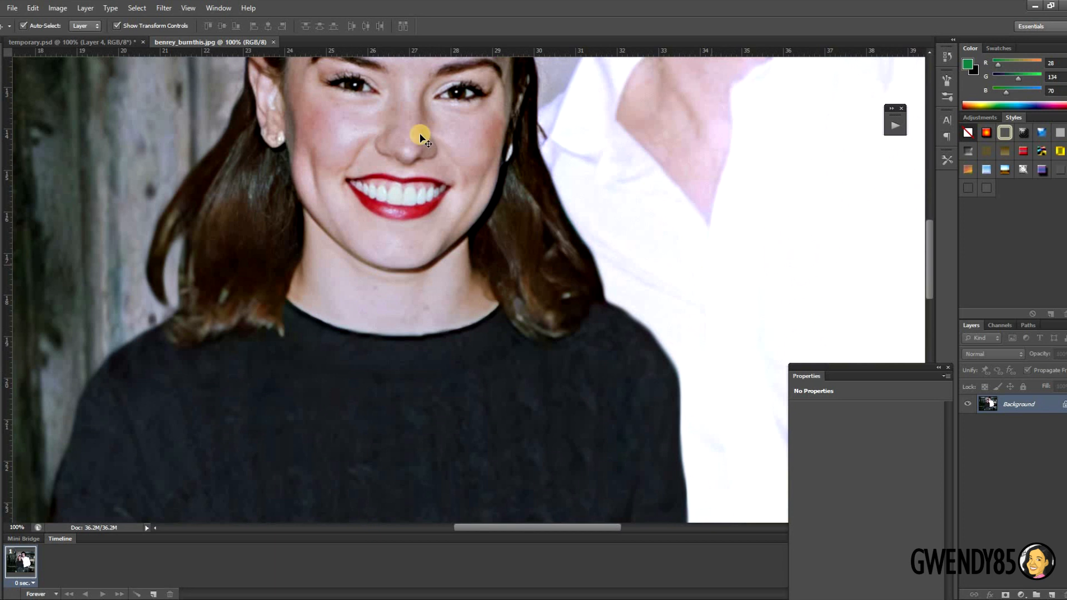
drag(595, 134, 457, 348)
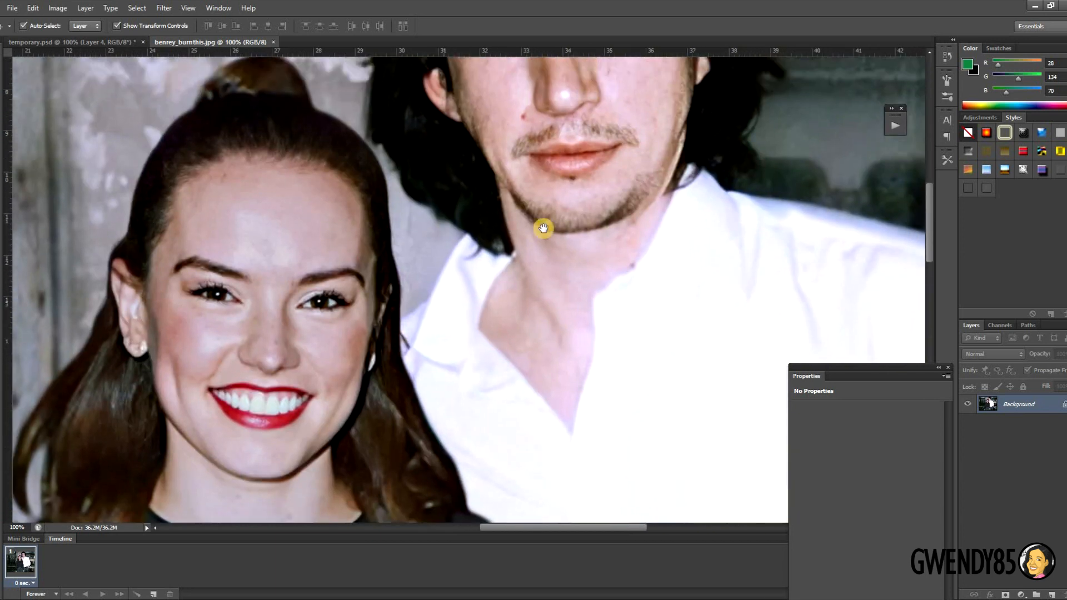
mouse_move(543, 228)
mouse_down()
mouse_move(531, 370)
mouse_move(553, 222)
mouse_up()
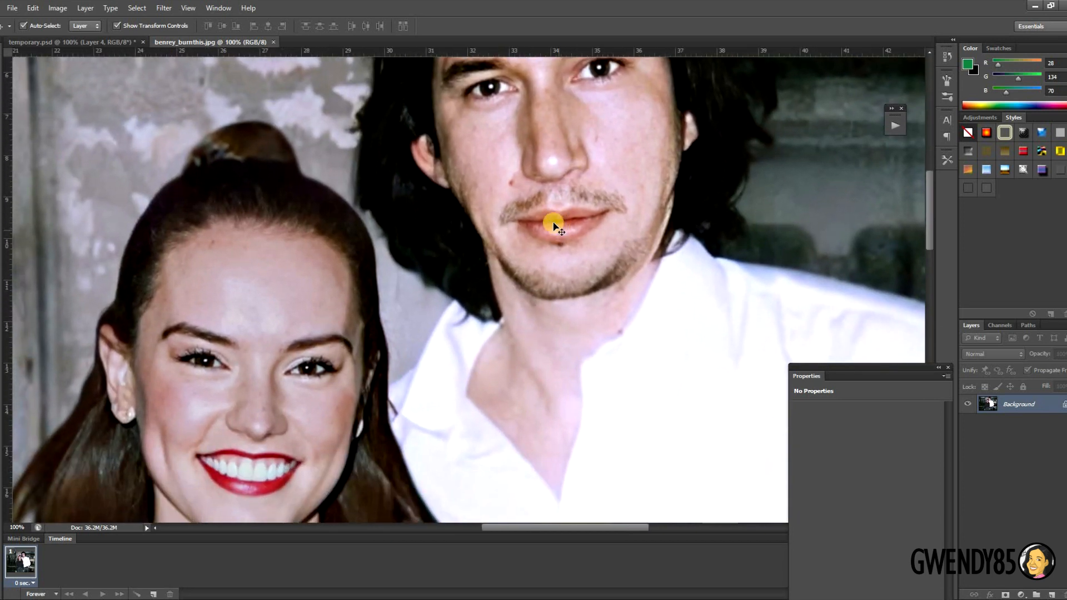
- Examine the original faces of the woman and the man in temporary.psd at 300% zoom
click(100, 42)
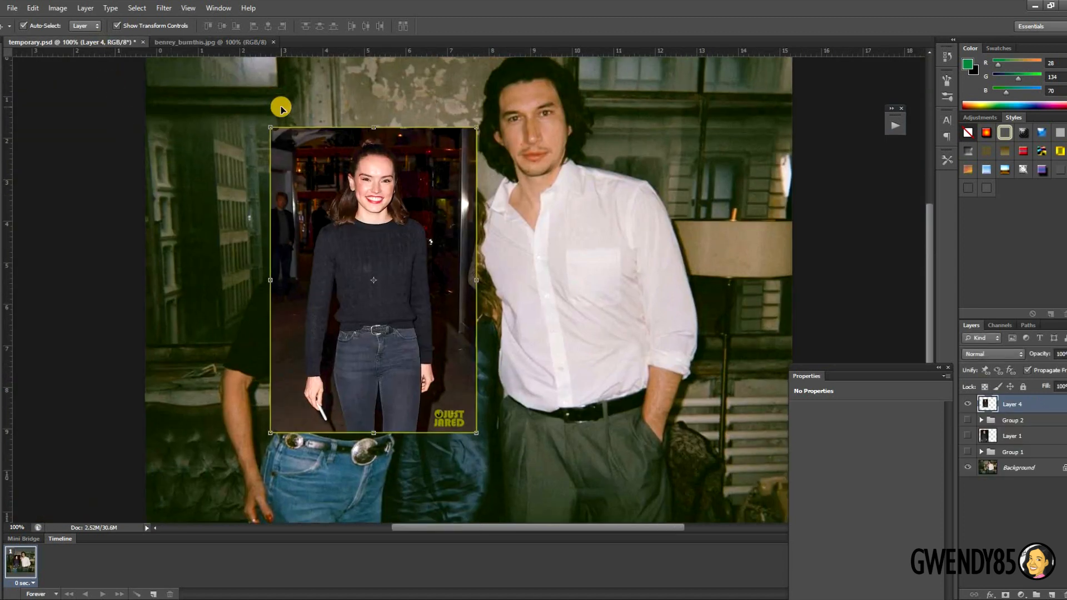
key(ctrl+plus)
key(ctrl+minus)
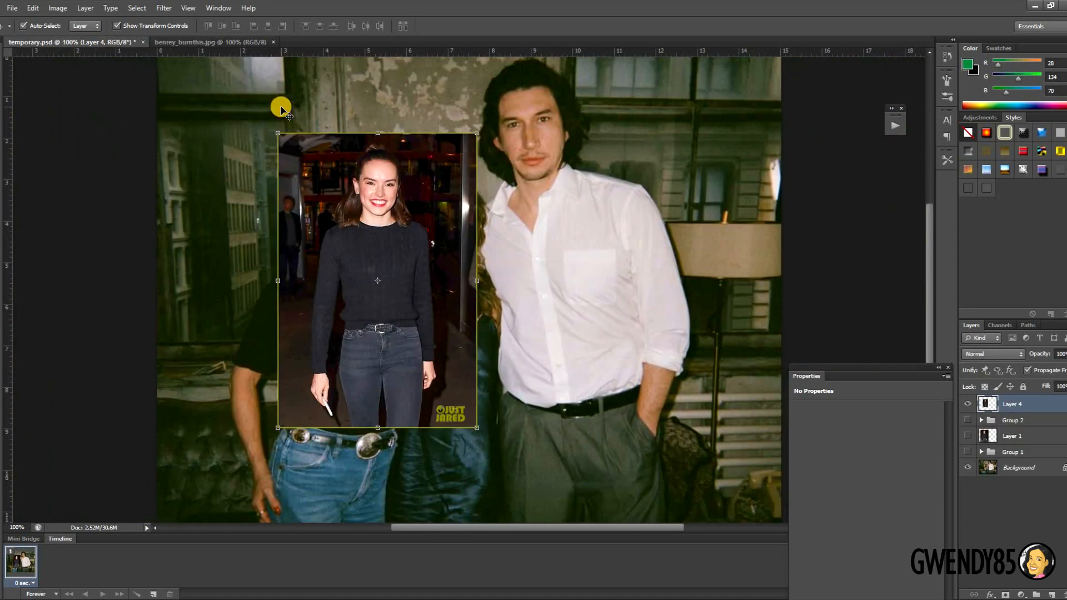
key(ctrl+plus)
key(ctrl+plus)
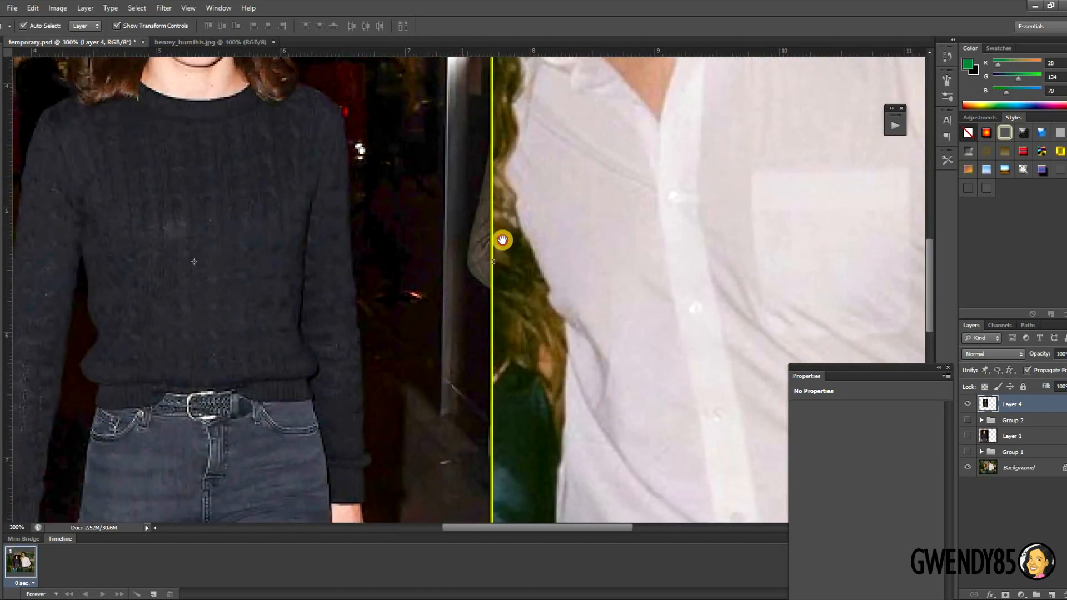
drag(503, 240, 510, 431)
drag(537, 122, 522, 311)
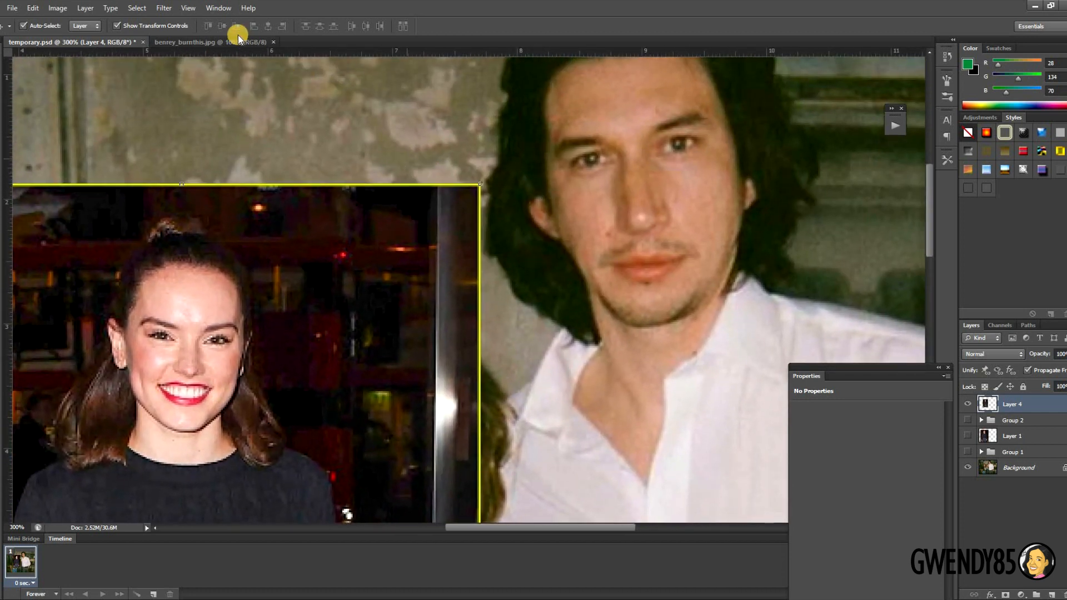
- Compare both enhanced faces in benrey_burnthis.jpg at 100% with the originals in temporary.psd at 400%
click(236, 41)
key(ctrl+plus)
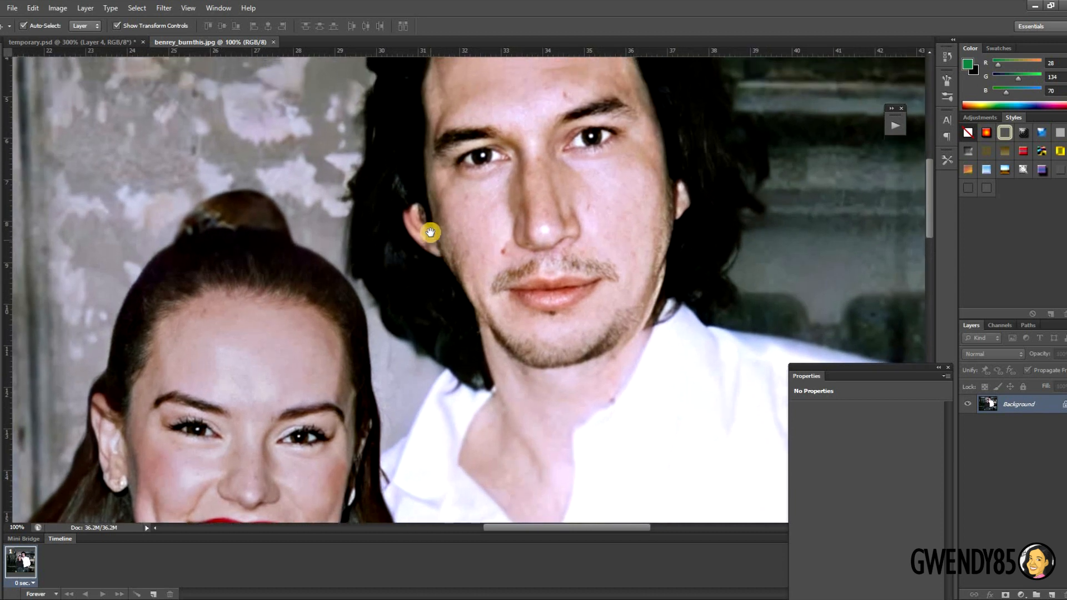
drag(430, 232, 435, 175)
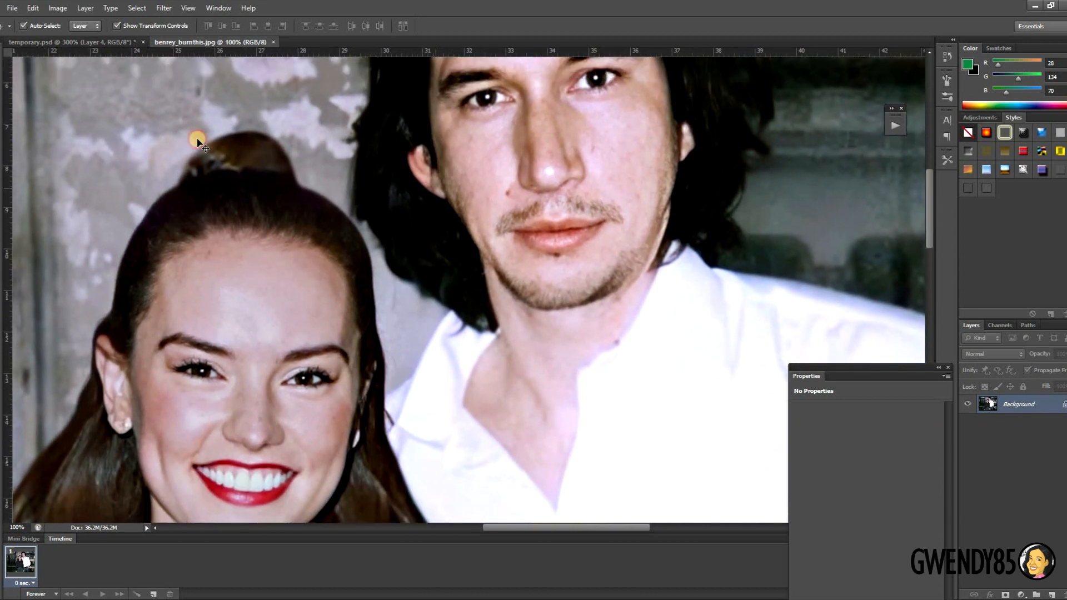
click(100, 41)
key(ctrl+plus)
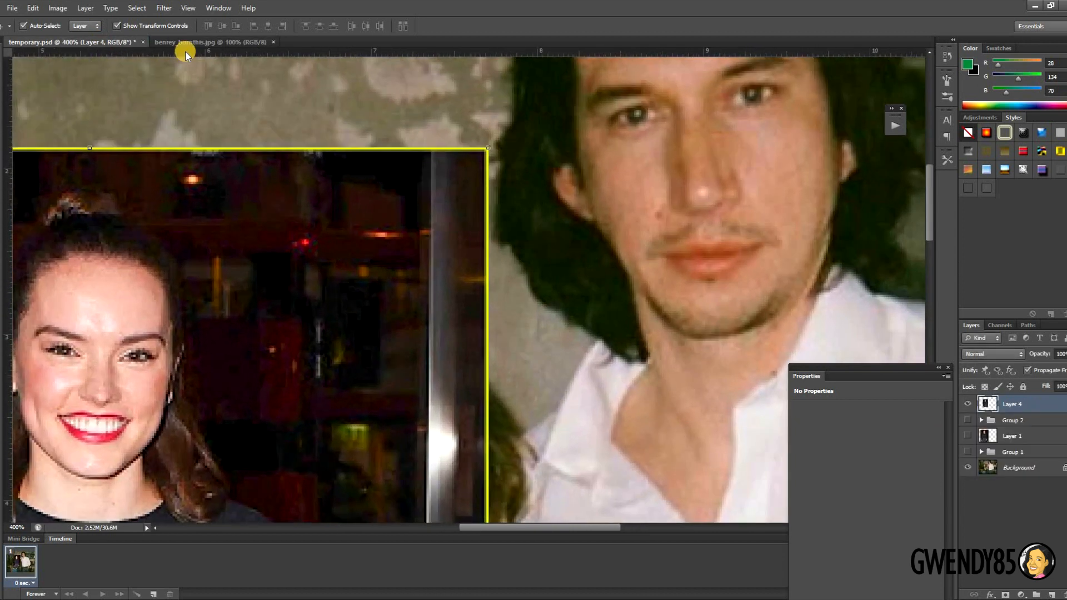
drag(420, 272, 418, 300)
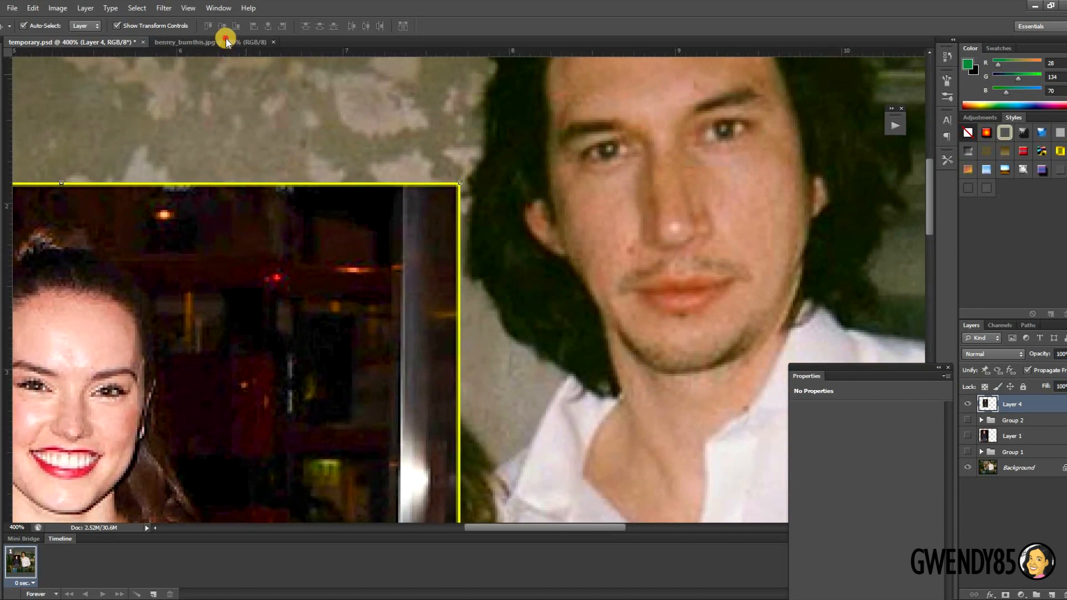
- Review the man's enhanced face in benrey_burnthis.jpg at 100%, and the couple in the picture at 33.33%
click(224, 41)
drag(506, 184, 470, 269)
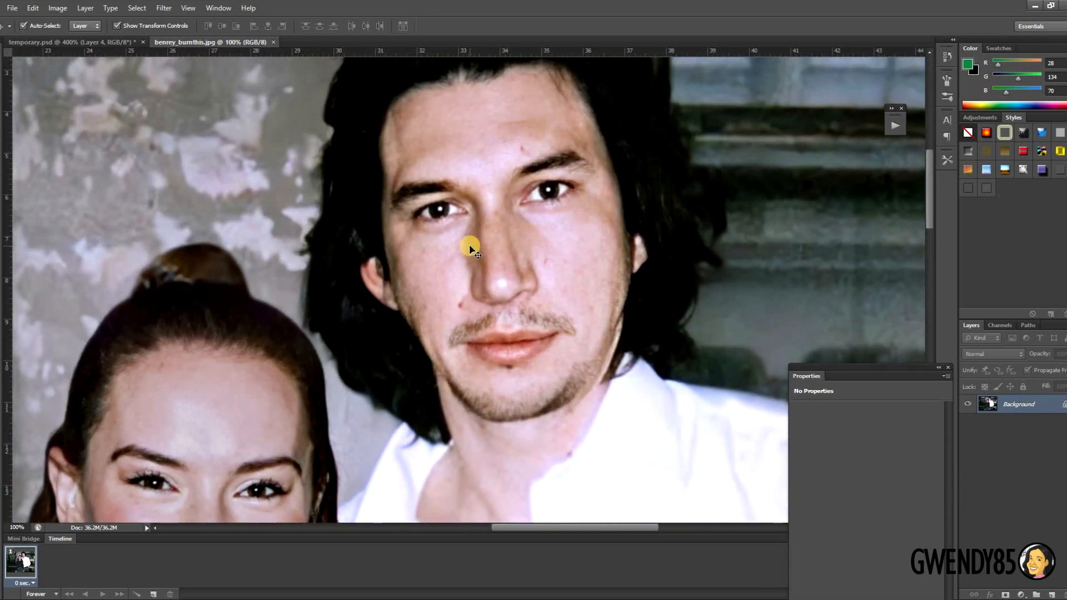
scroll(469, 247, down, 3)
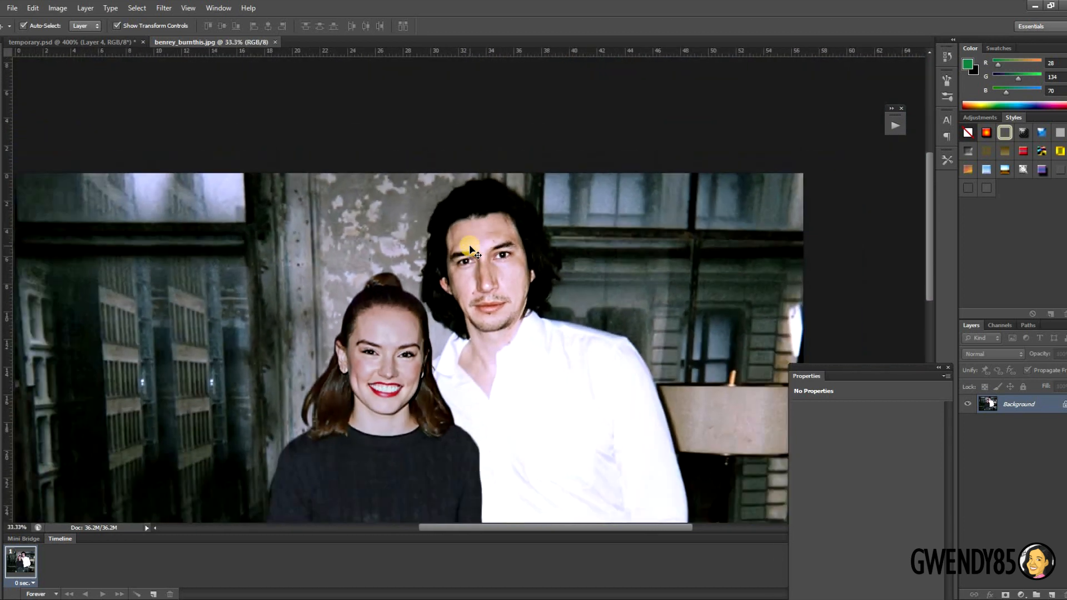
drag(518, 307, 467, 234)
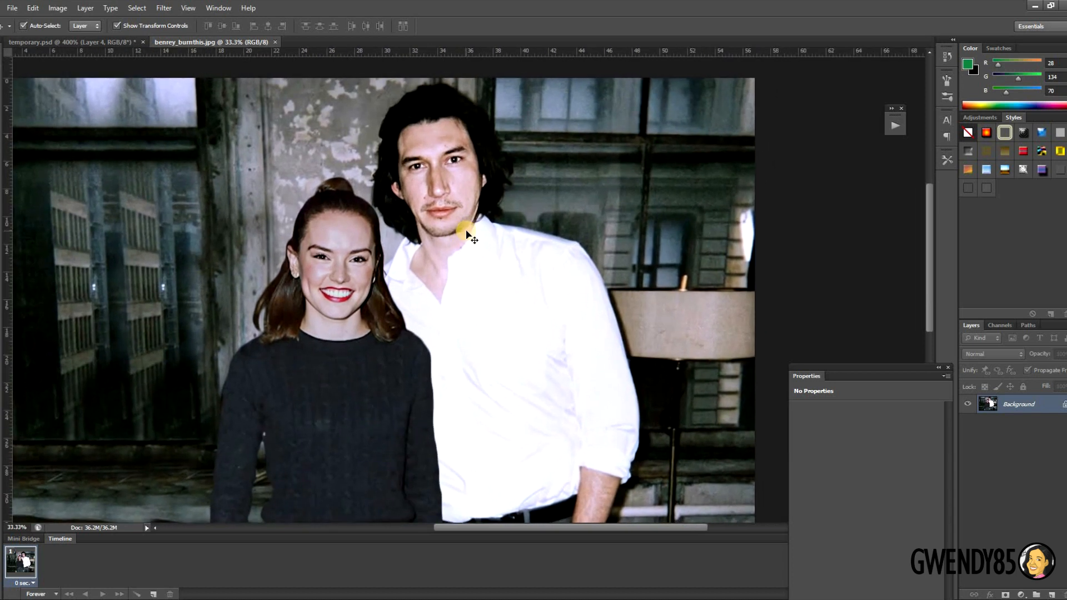